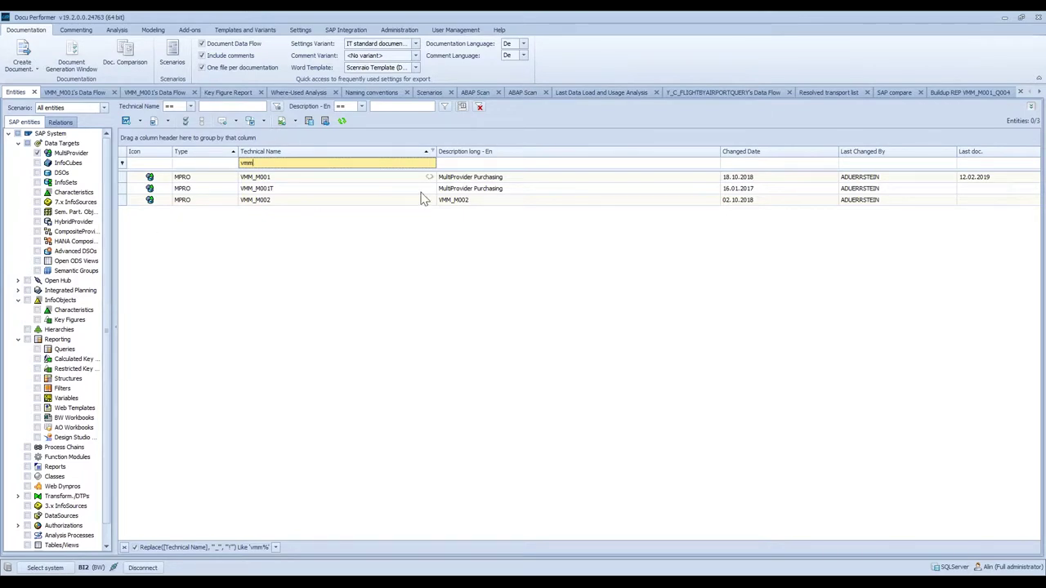
click(370, 180)
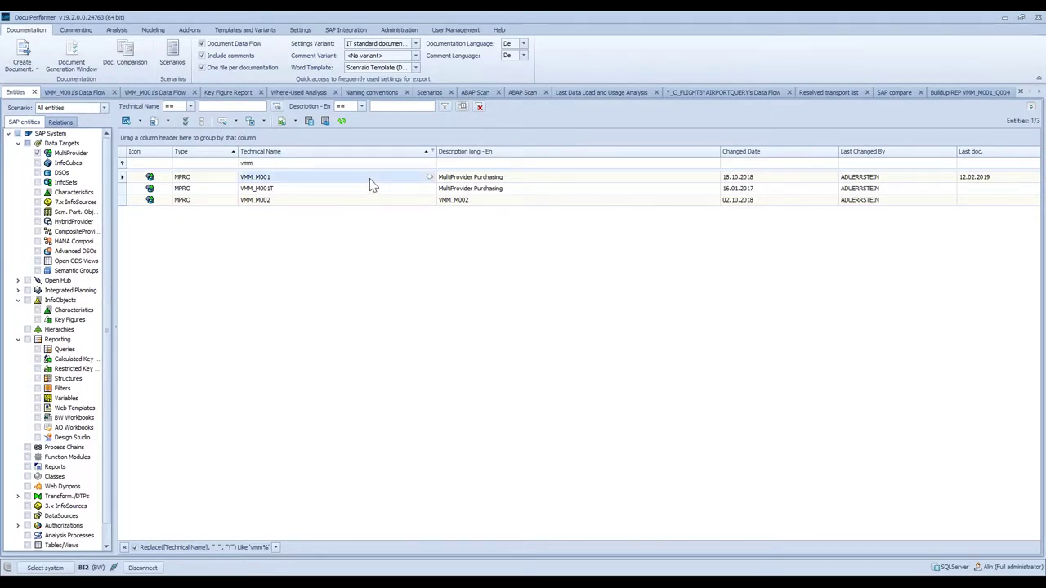
right_click(369, 178)
mouse_move(409, 244)
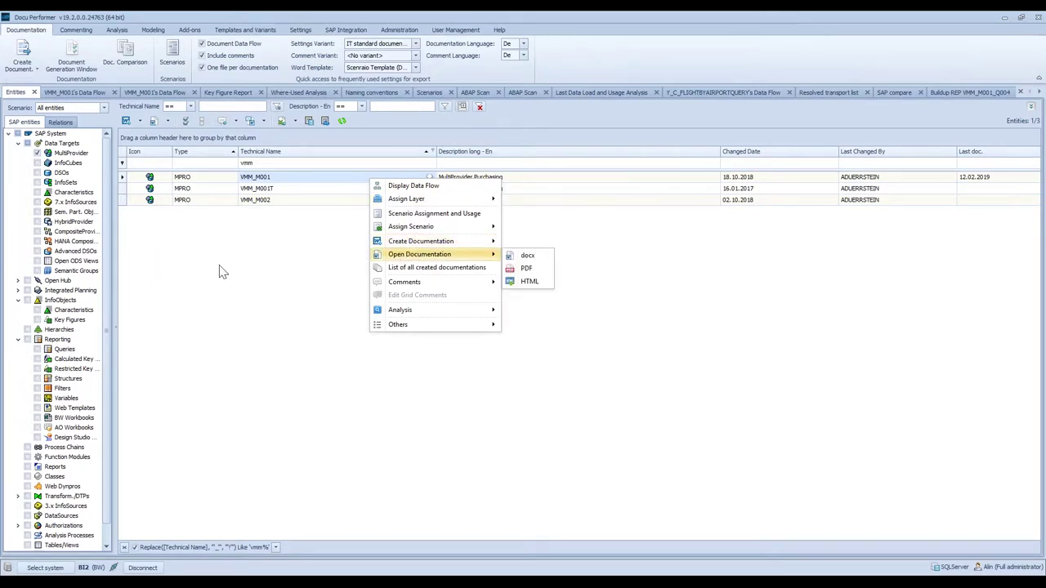
Include queries in the entity list and show the comment of query VMM_M001_Q001
click(36, 349)
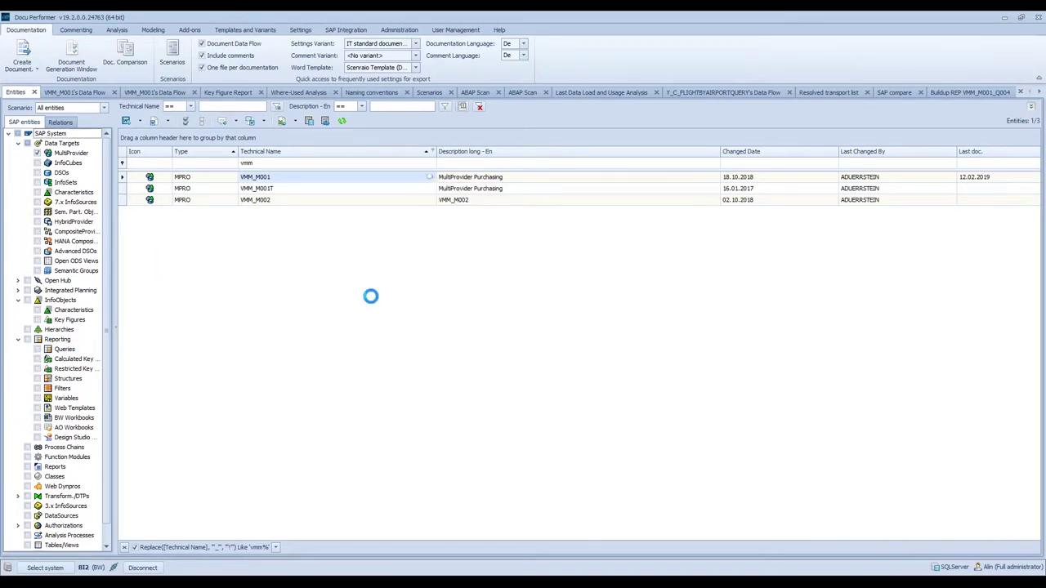
scroll(354, 301, down, 5)
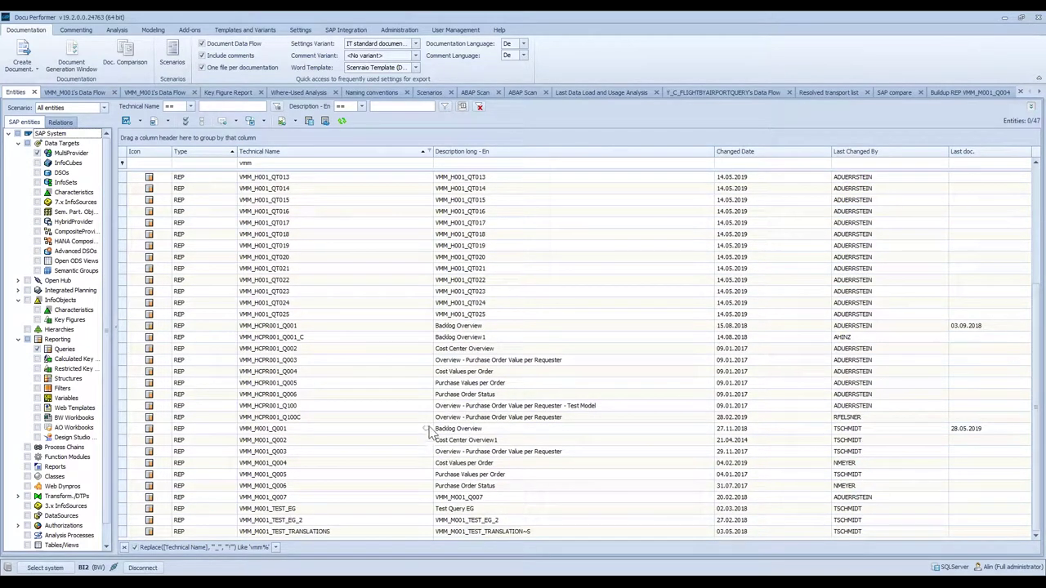
click(352, 430)
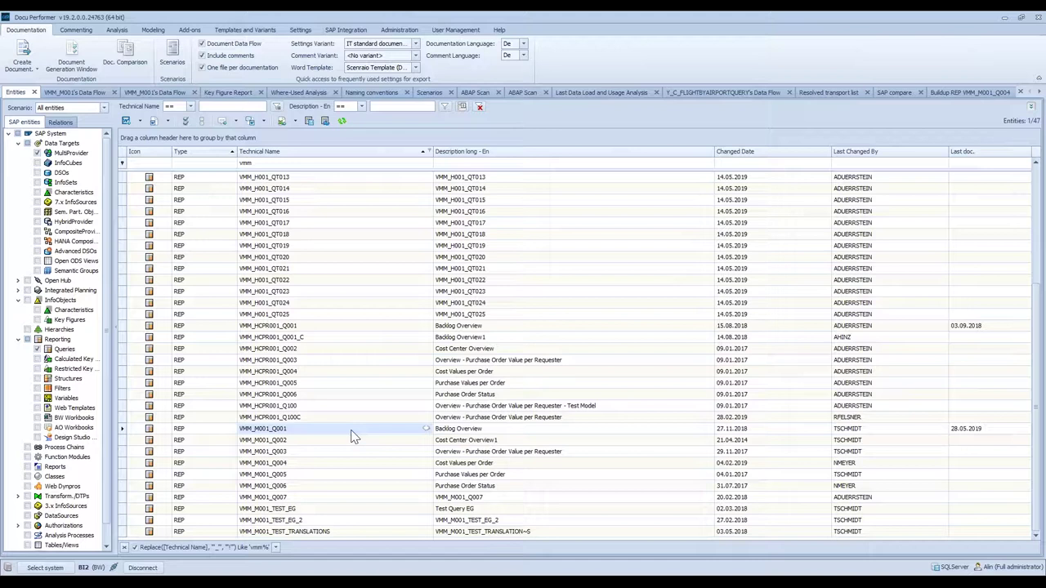
right_click(352, 437)
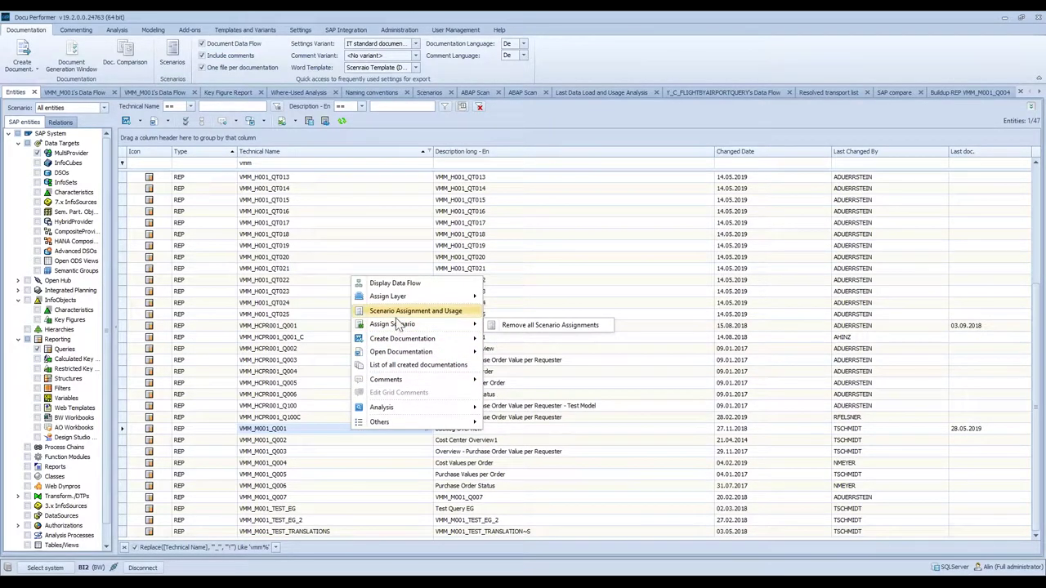
mouse_move(392, 381)
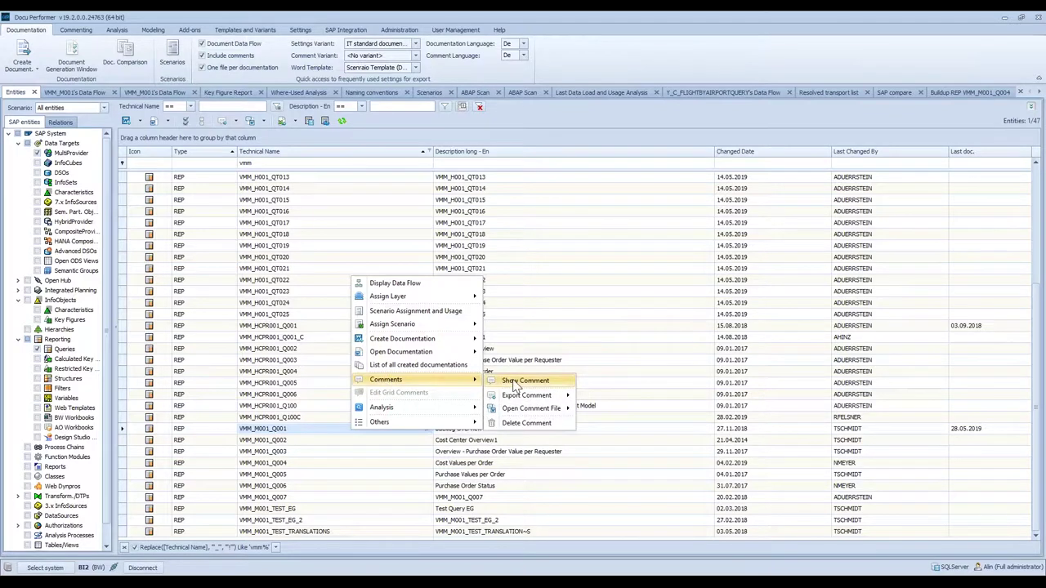
click(500, 381)
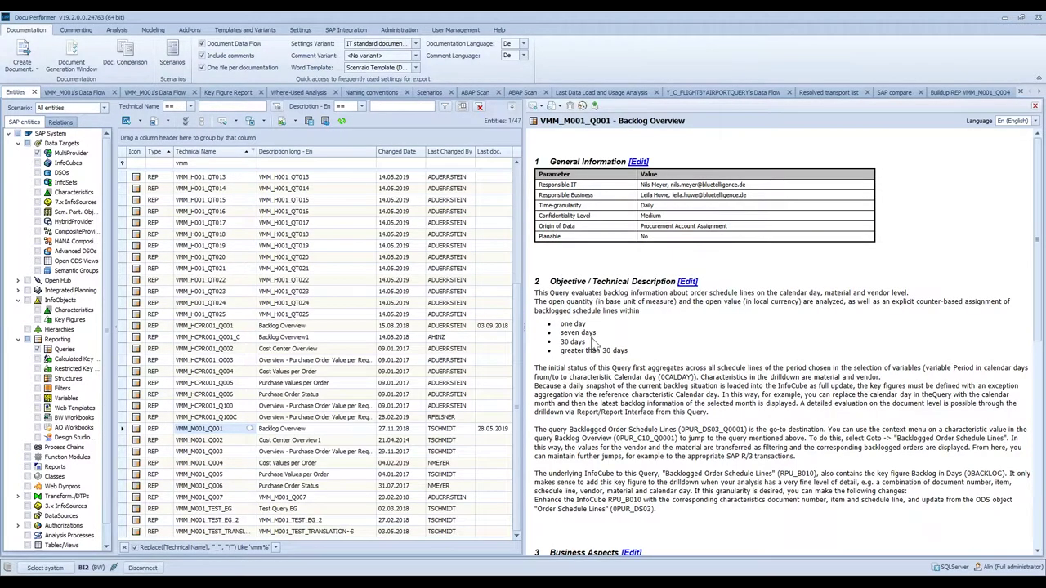
Read through the General Information, Objective / Technical Description and Business Aspects sections of the query's comment
scroll(585, 302, down, 2)
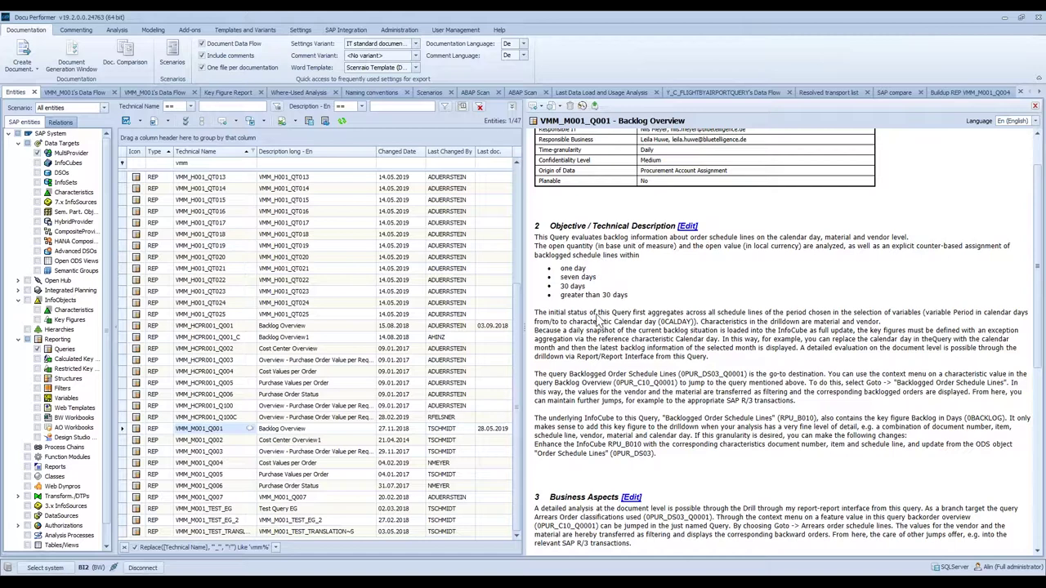
scroll(597, 319, down, 2)
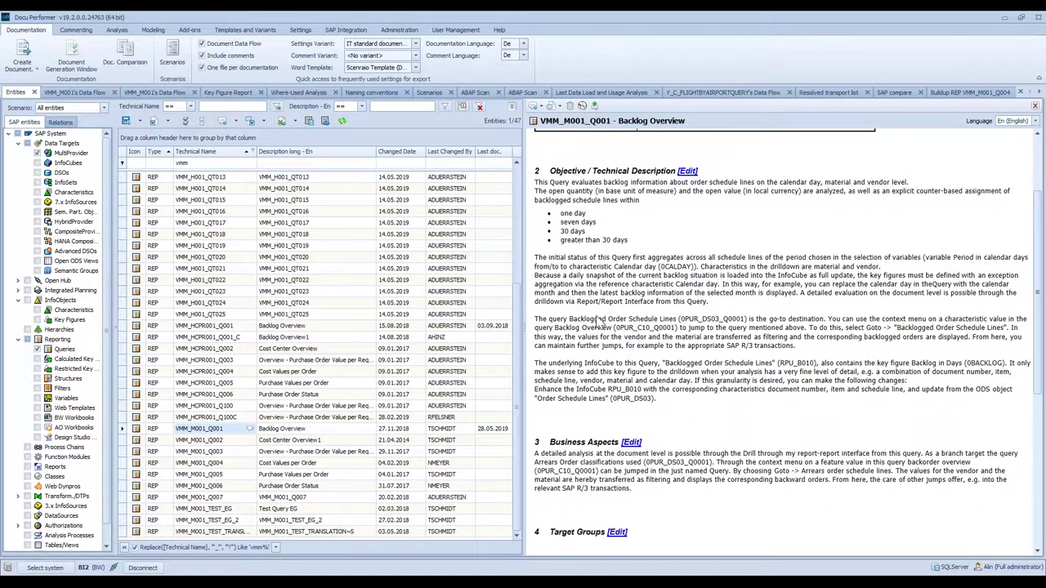
scroll(600, 323, down, 1)
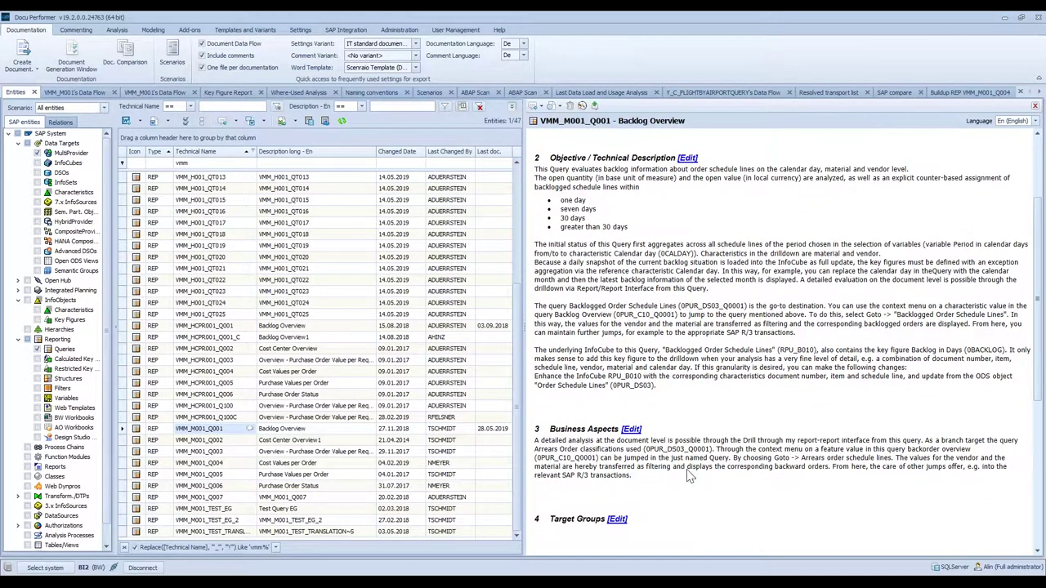
scroll(700, 452, up, 4)
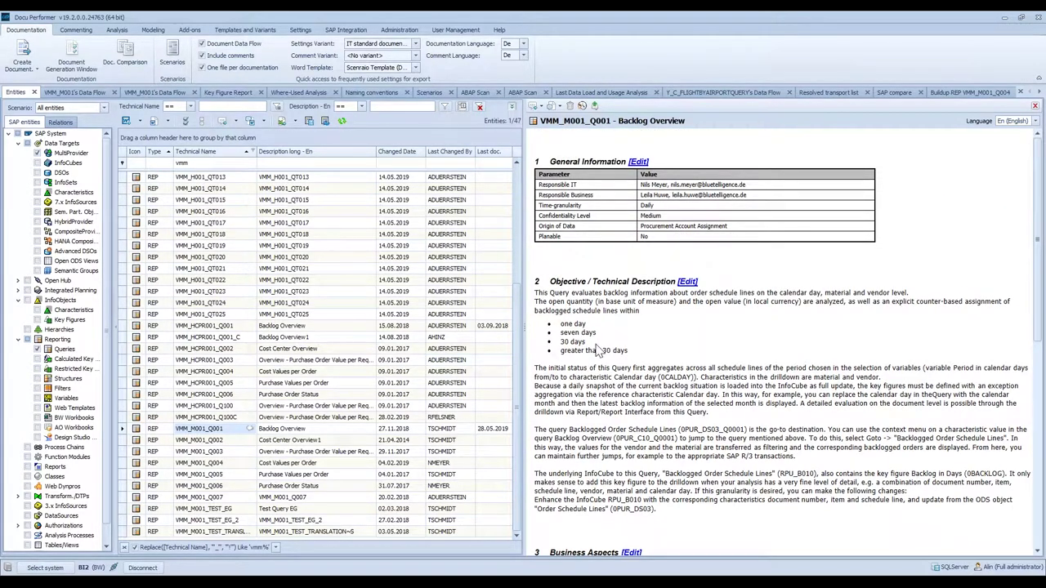
scroll(597, 350, down, 5)
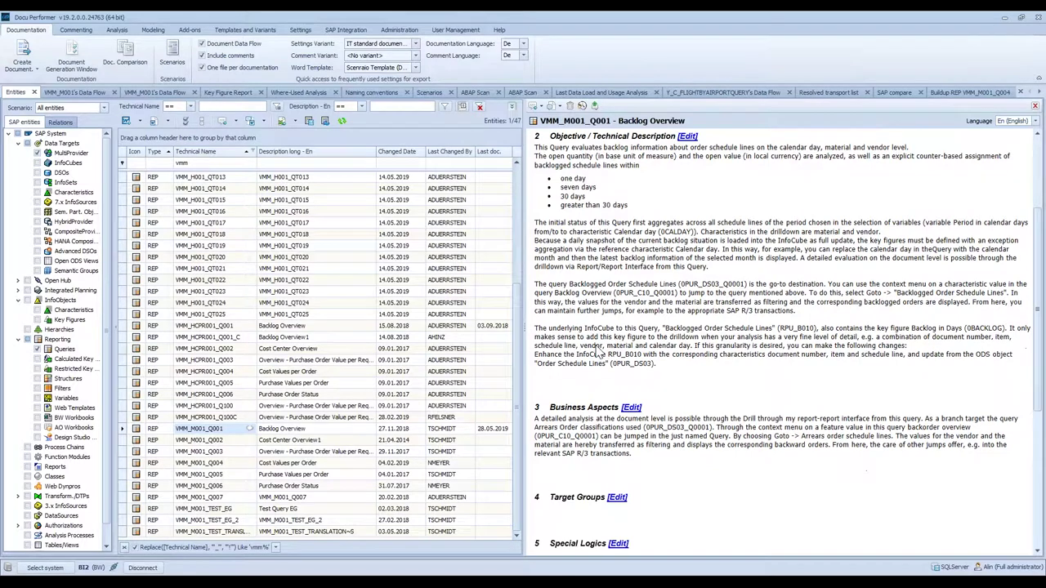
scroll(597, 350, up, 5)
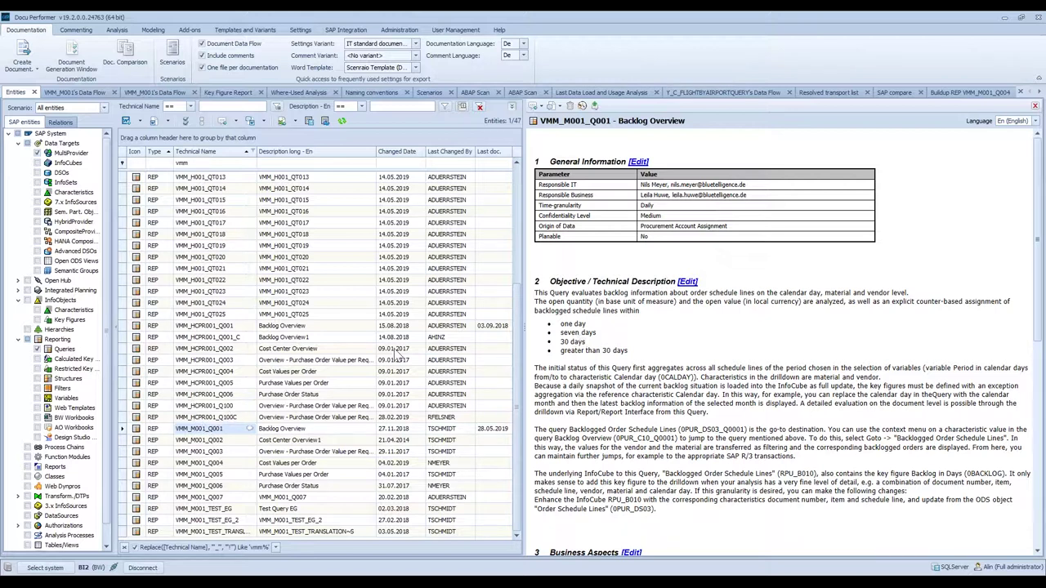
right_click(206, 435)
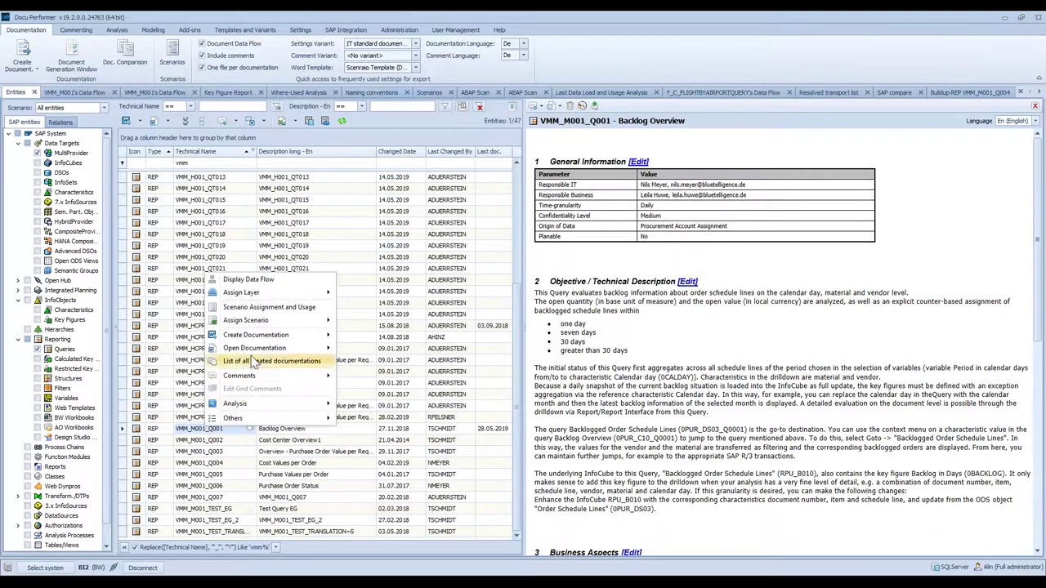
mouse_move(270, 351)
mouse_move(303, 336)
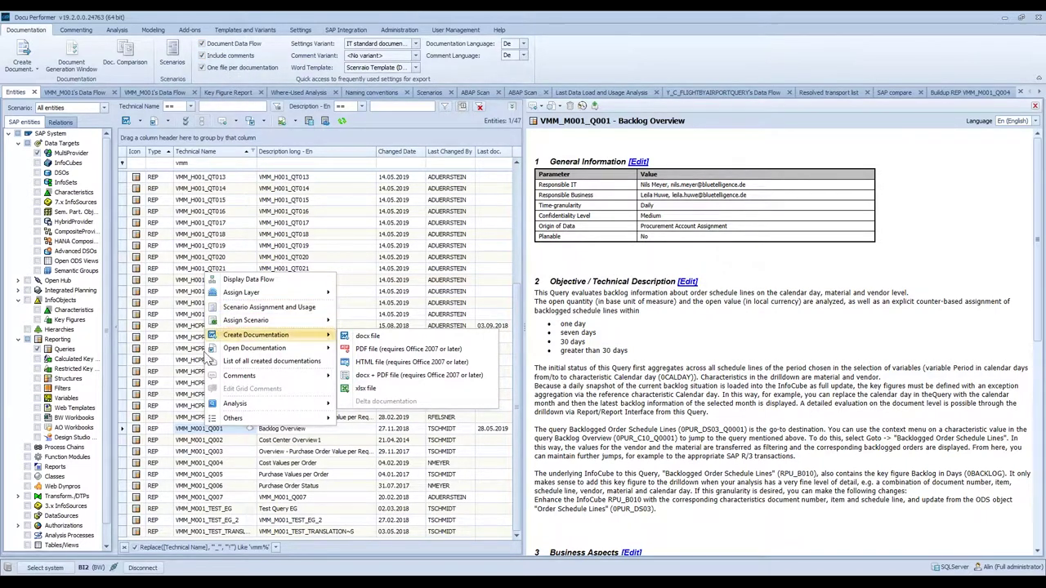
click(184, 428)
click(186, 419)
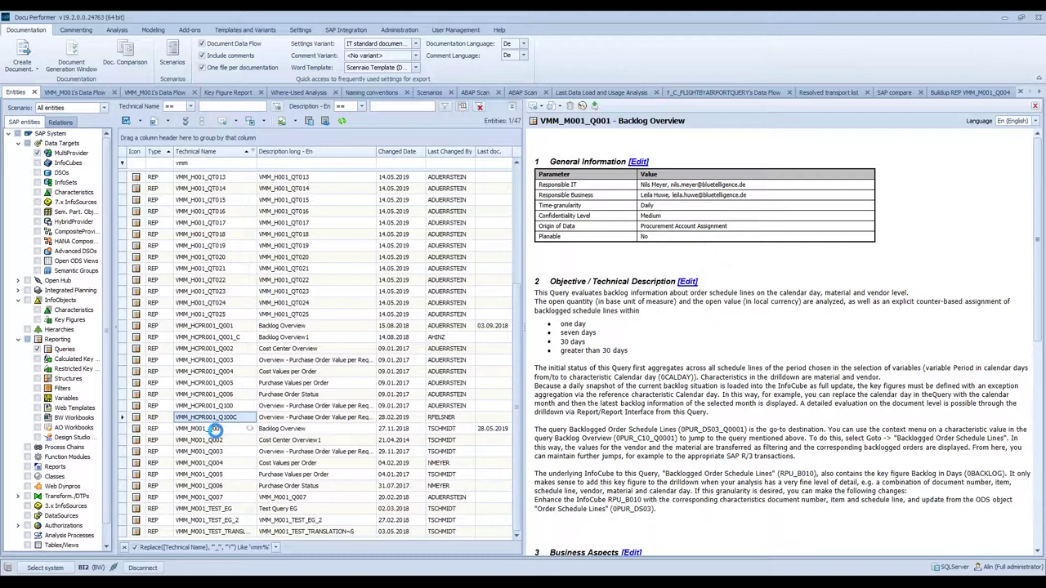
Create documentation for query VMM_M001_Q001 as a docx file and open the generated document
click(215, 429)
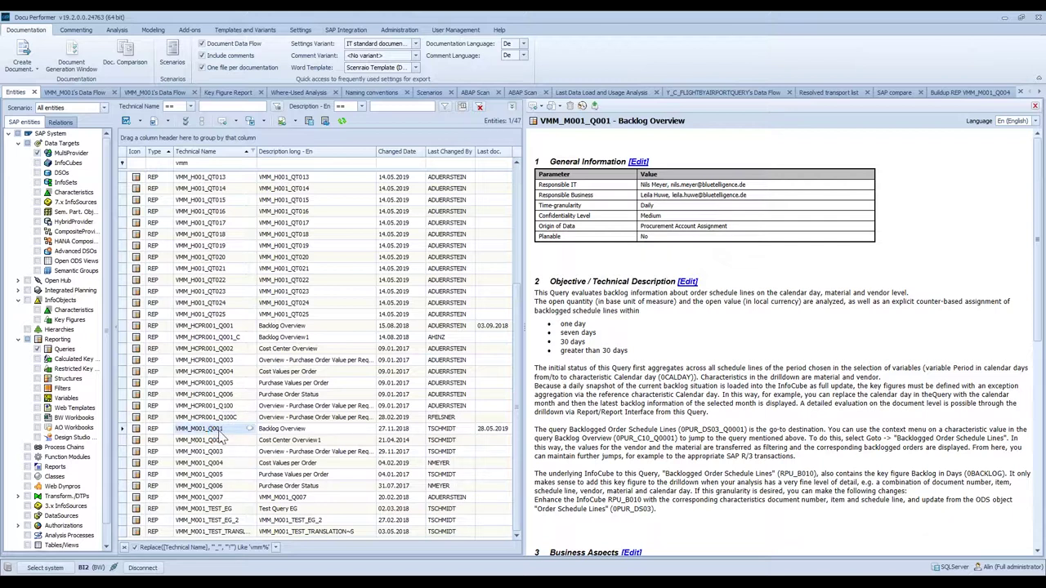
right_click(227, 431)
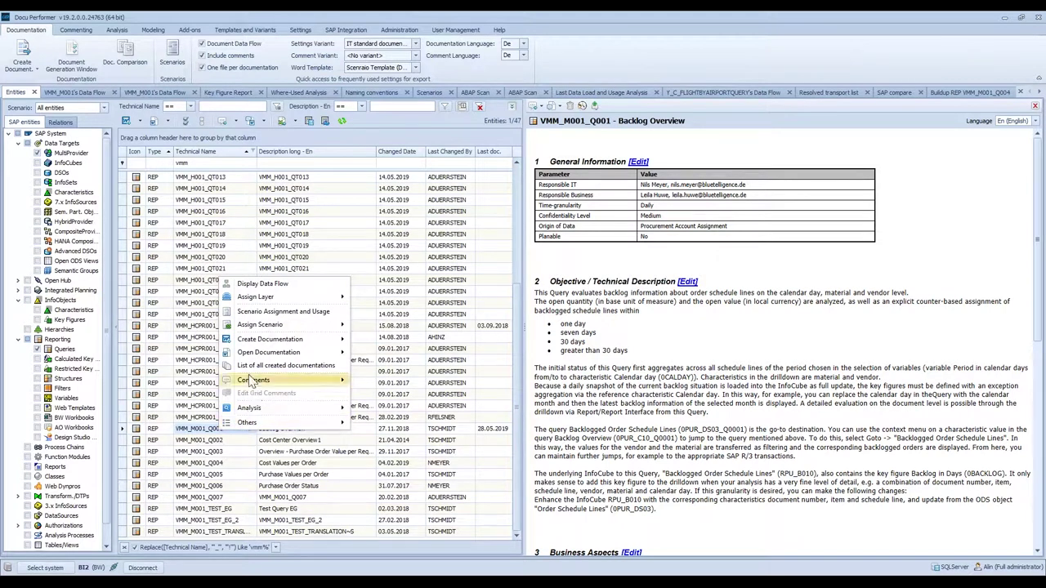
mouse_move(251, 382)
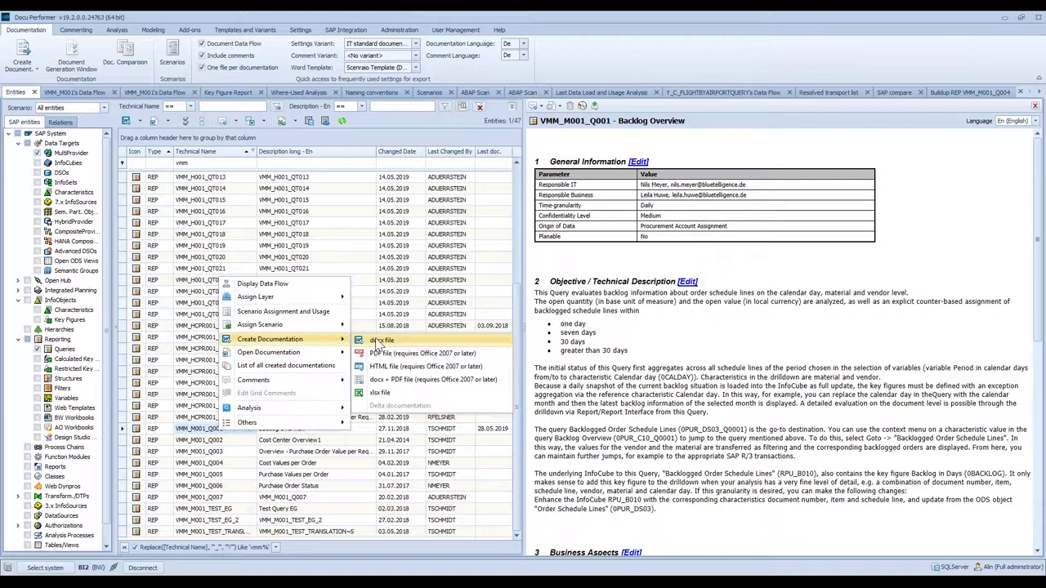
click(377, 341)
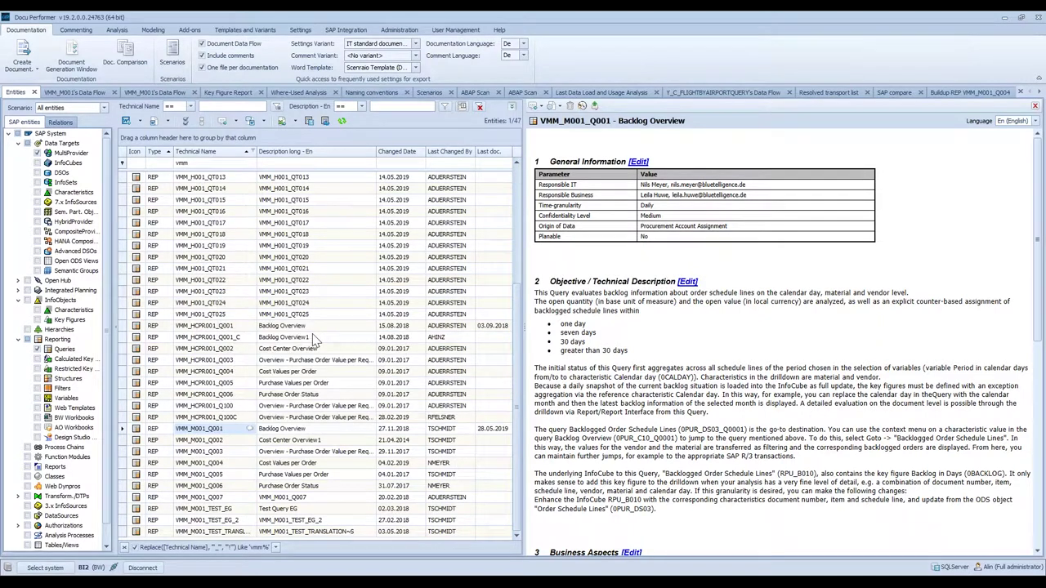
drag(140, 51, 272, 106)
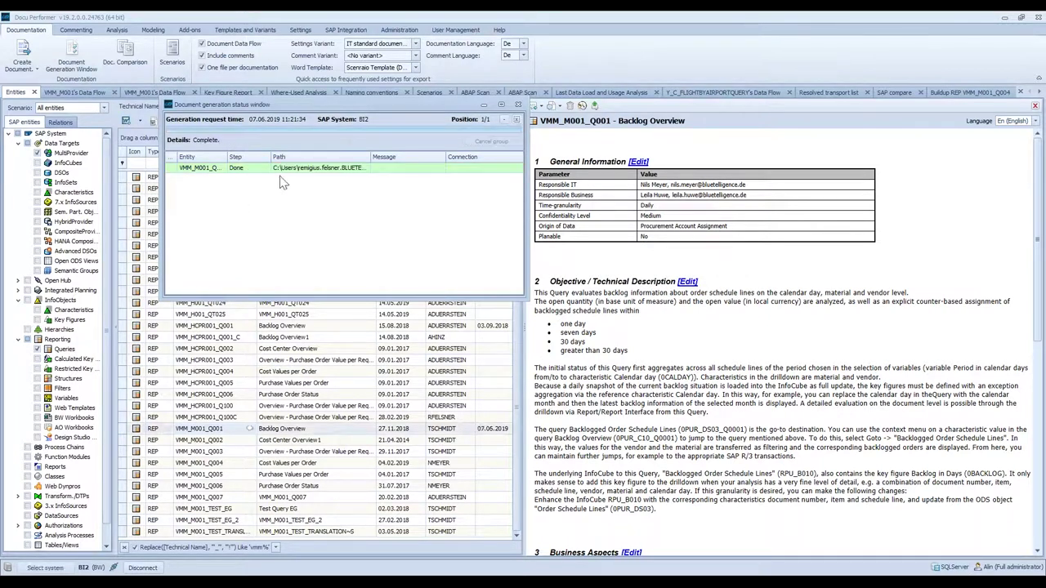
click(304, 170)
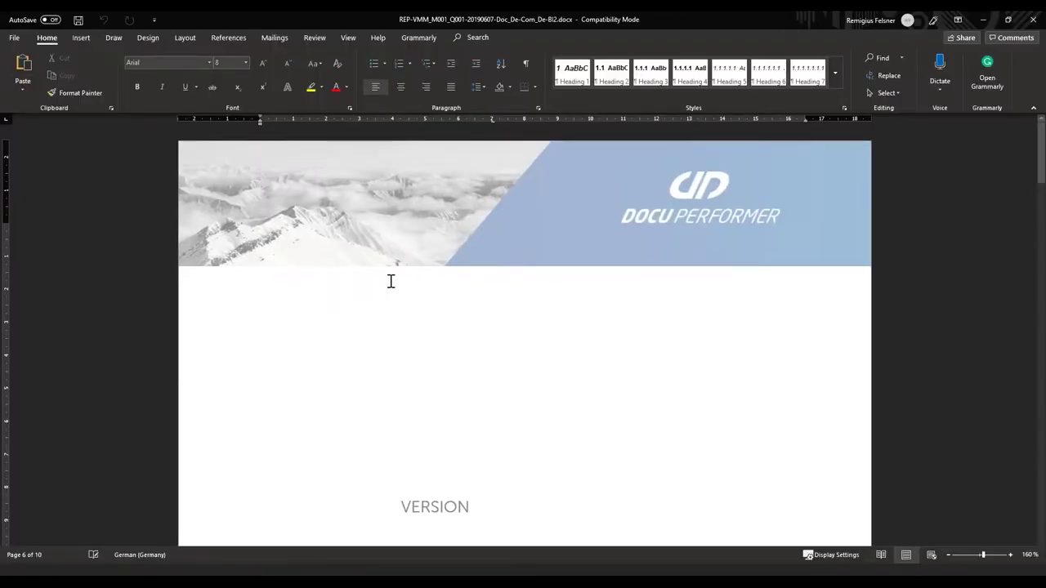
Examine the generated document's cover page, table of contents, general settings and business aspects, and highlight the opening of the Ziel / Fachliche Beschreibung text
scroll(390, 279, down, 5)
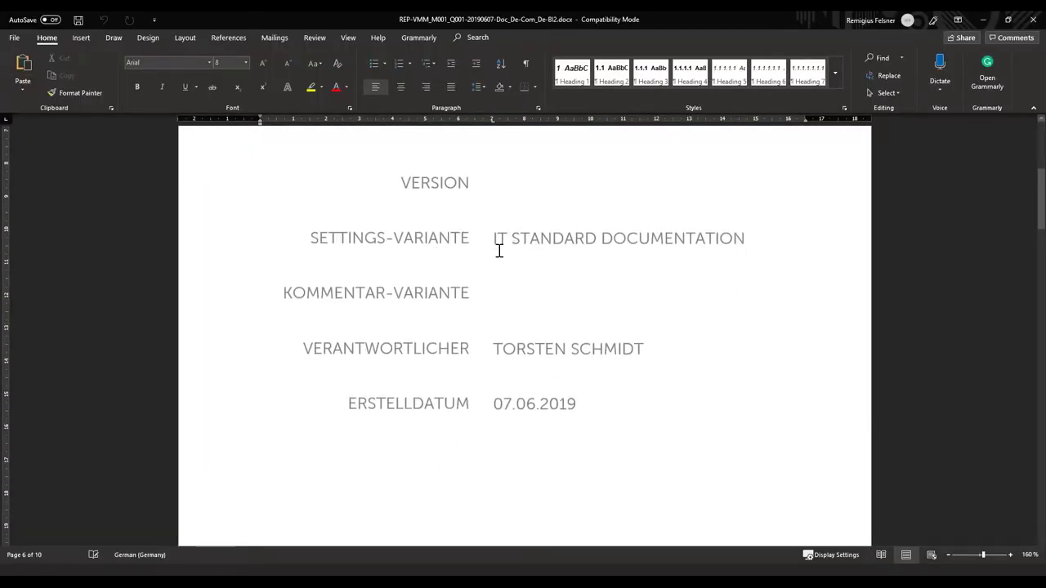
scroll(499, 267, up, 5)
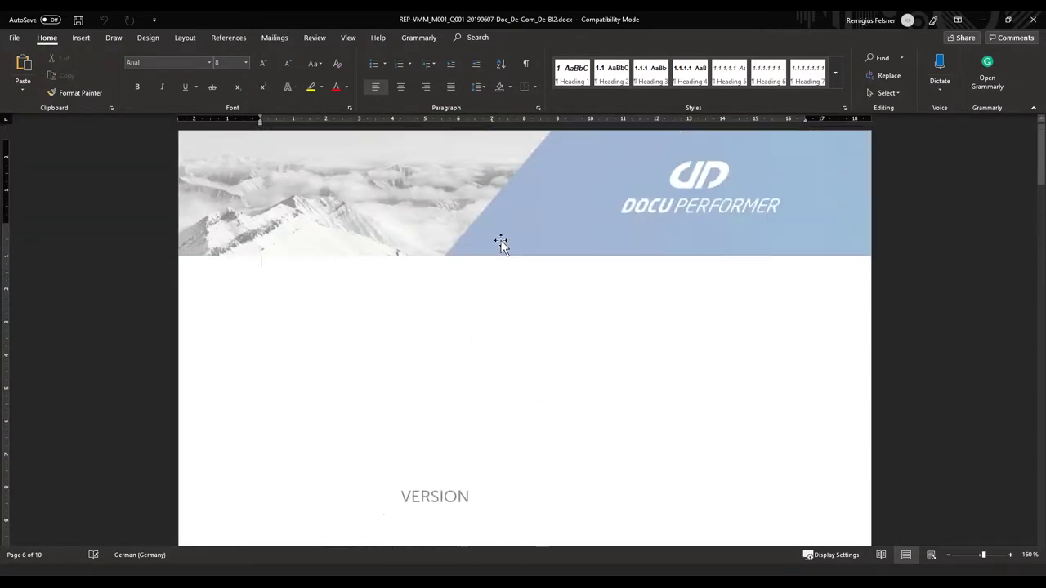
scroll(518, 285, down, 10)
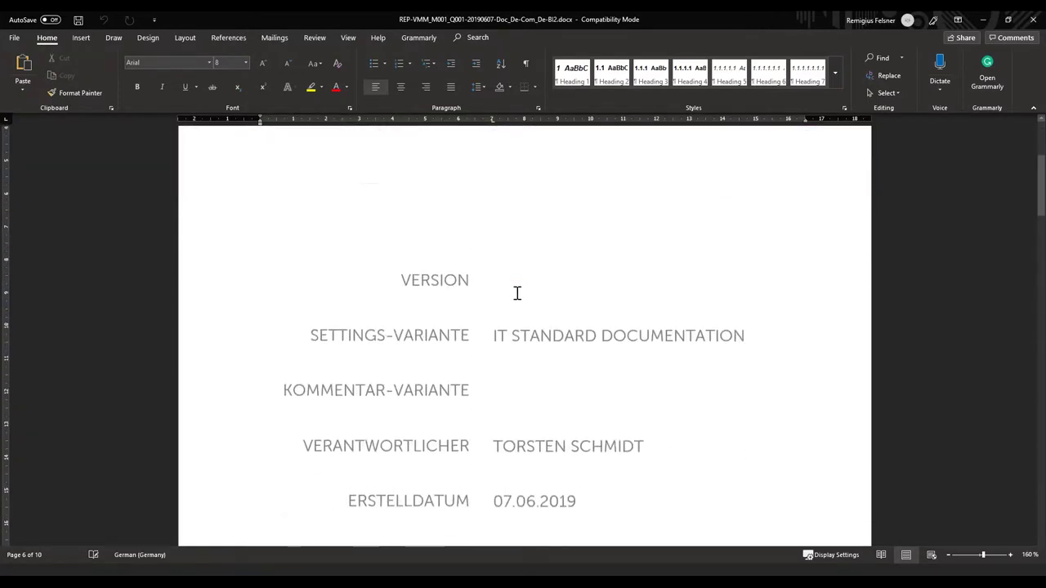
scroll(516, 291, down, 10)
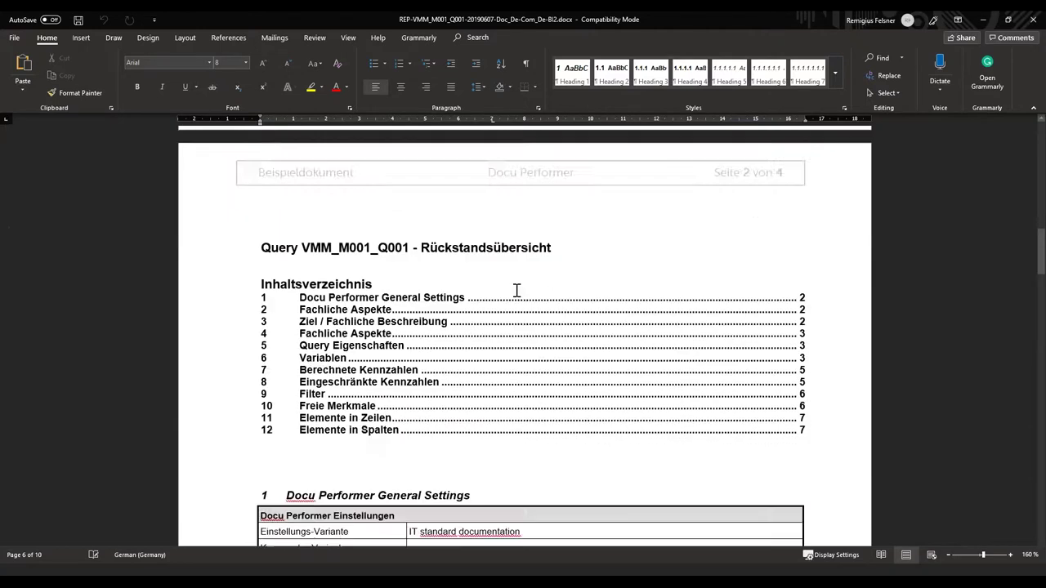
scroll(397, 297, down, 6)
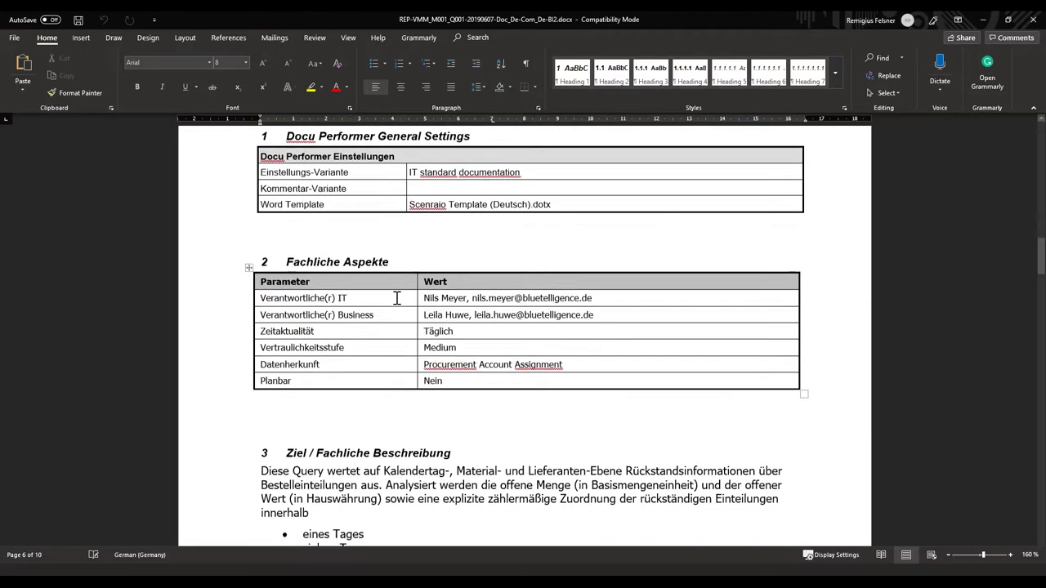
drag(273, 355, 485, 472)
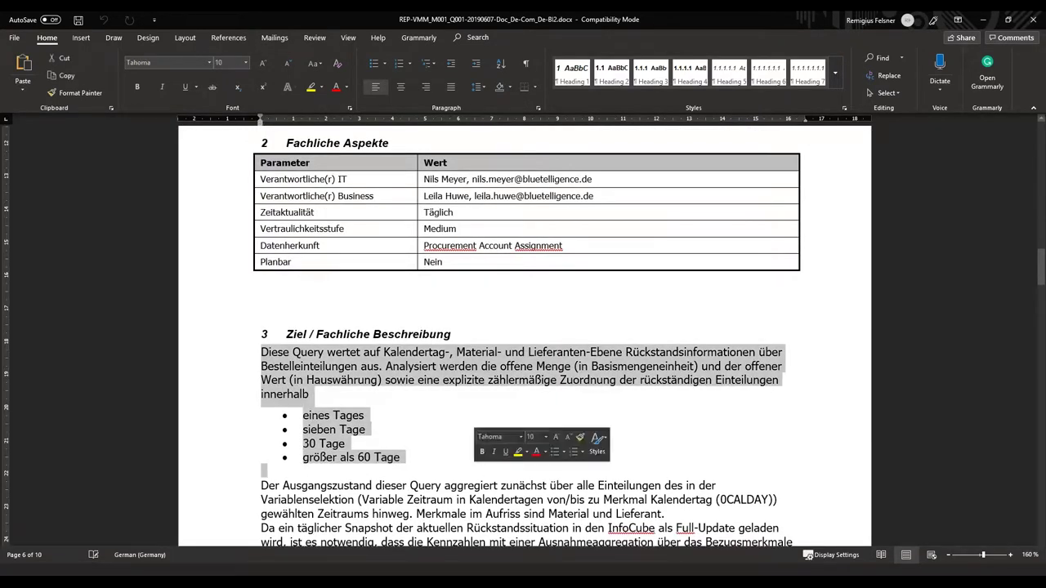
Examine the document's query properties, variables with ABAP code and calculated key figures, and return to Docu Performer
scroll(486, 462, down, 4)
scroll(485, 462, down, 15)
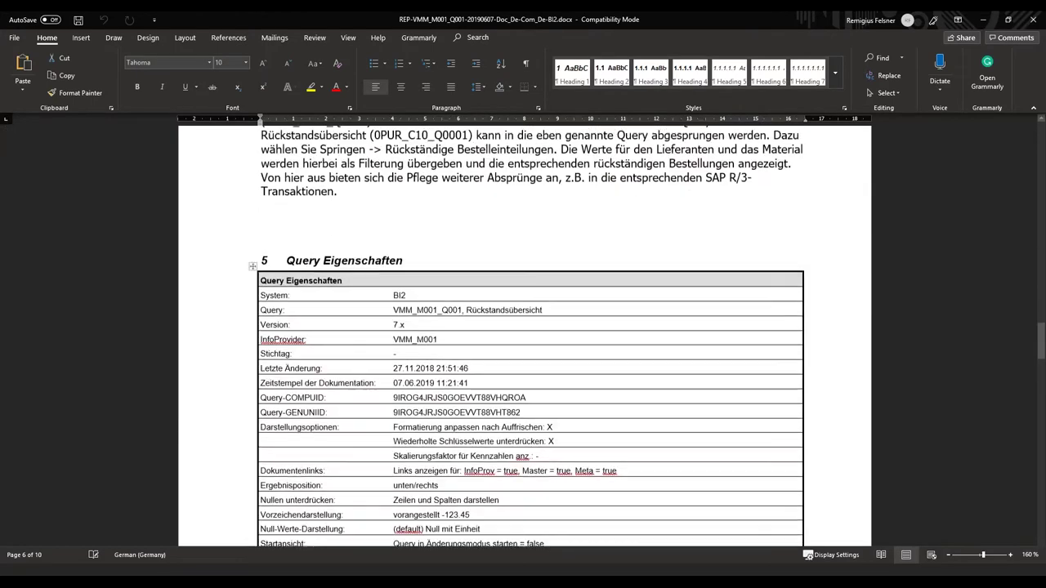
scroll(526, 335, down, 18)
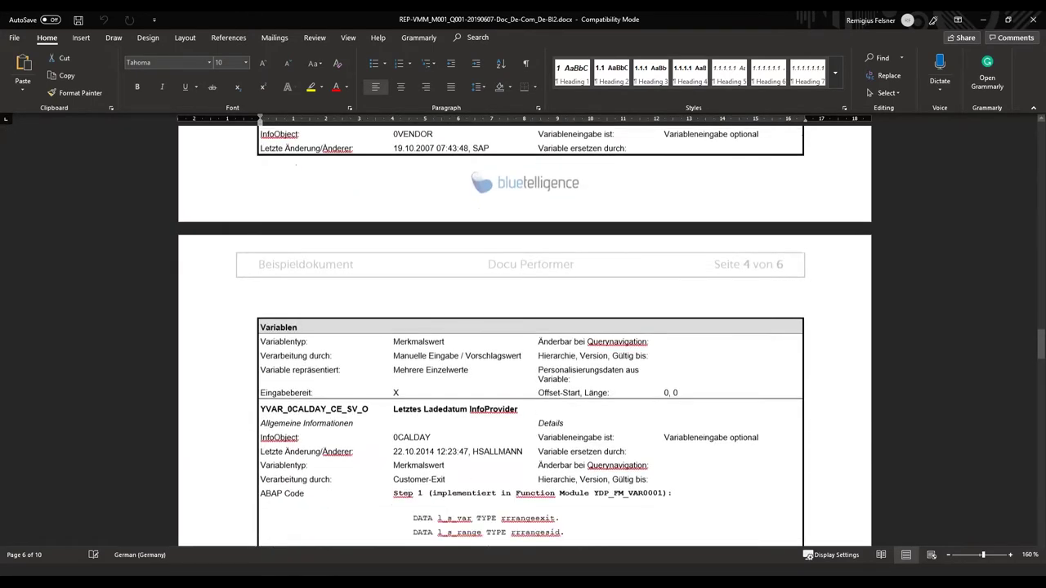
scroll(483, 518, down, 6)
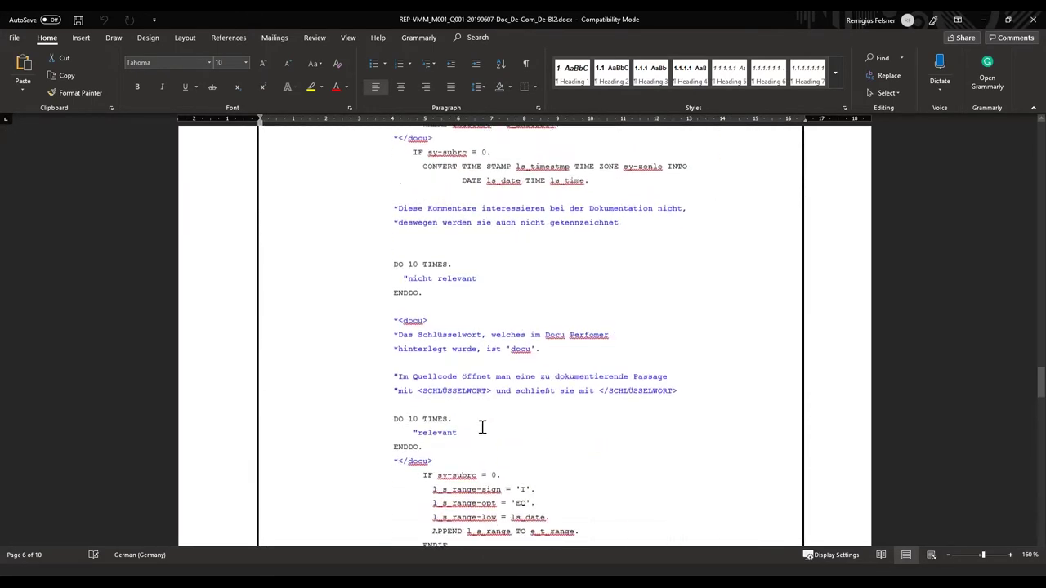
scroll(472, 377, down, 7)
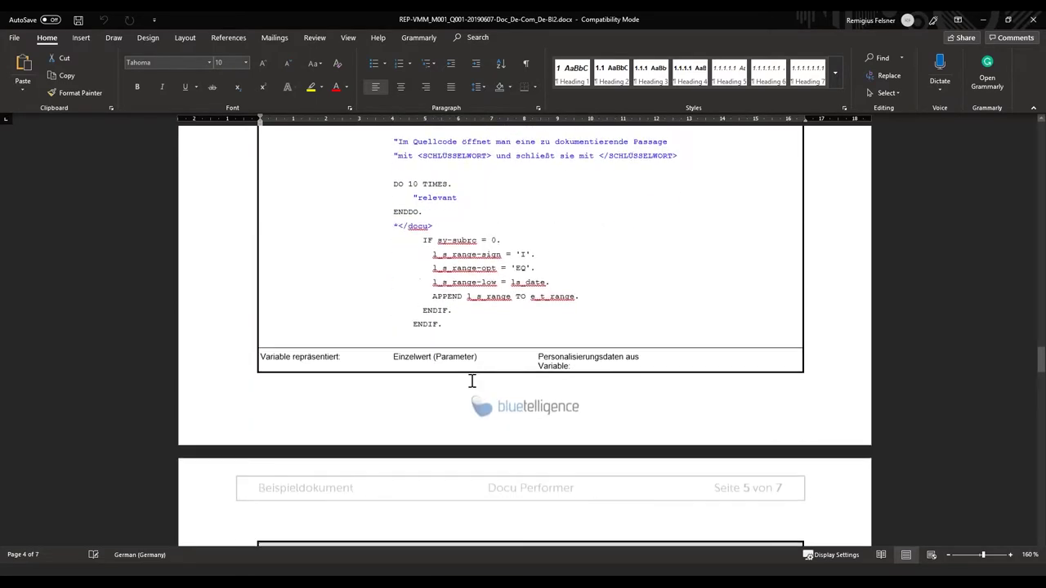
scroll(472, 381, down, 3)
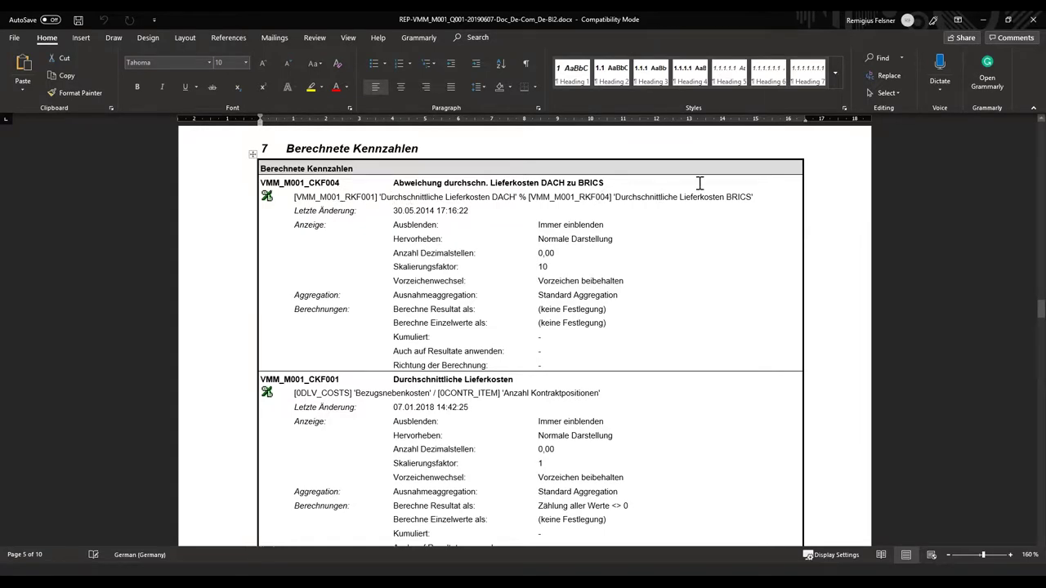
click(984, 22)
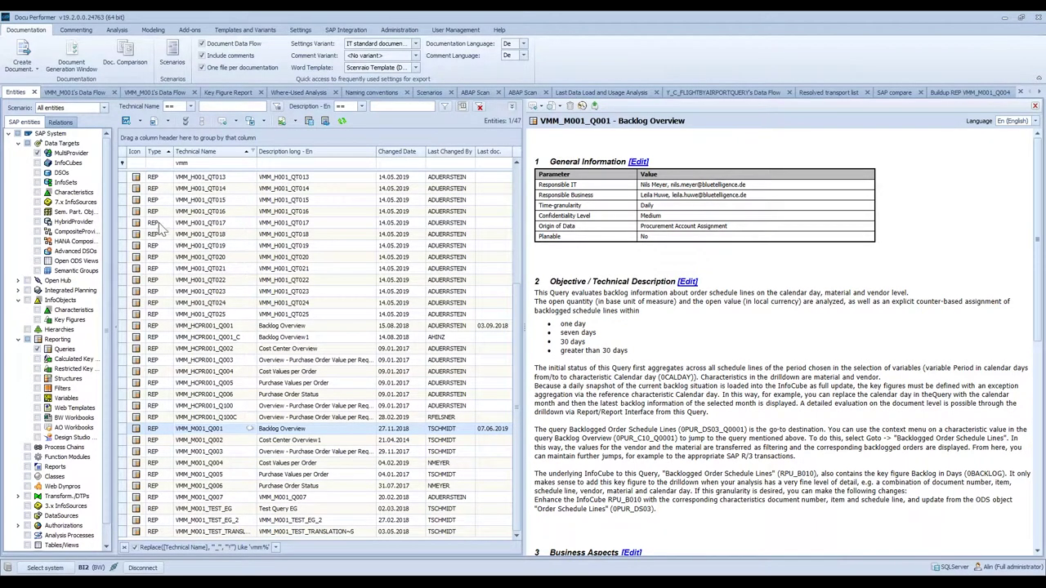
Create scenario CHANGEREQUEST0815 in the Documentation folder with description "Change Request 0815" and template TEMPLATE_SC_PROJECT
click(428, 92)
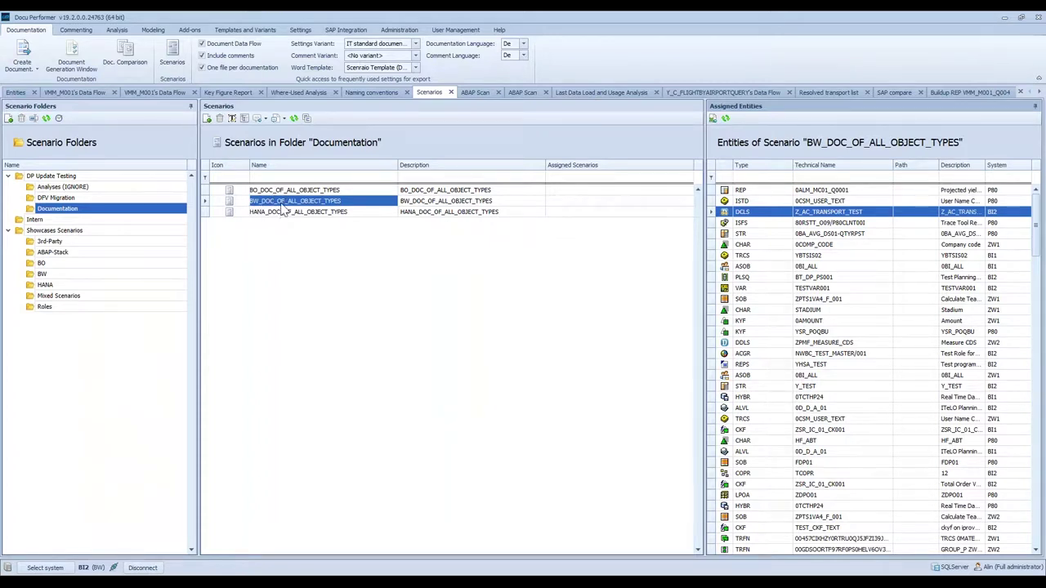
click(208, 119)
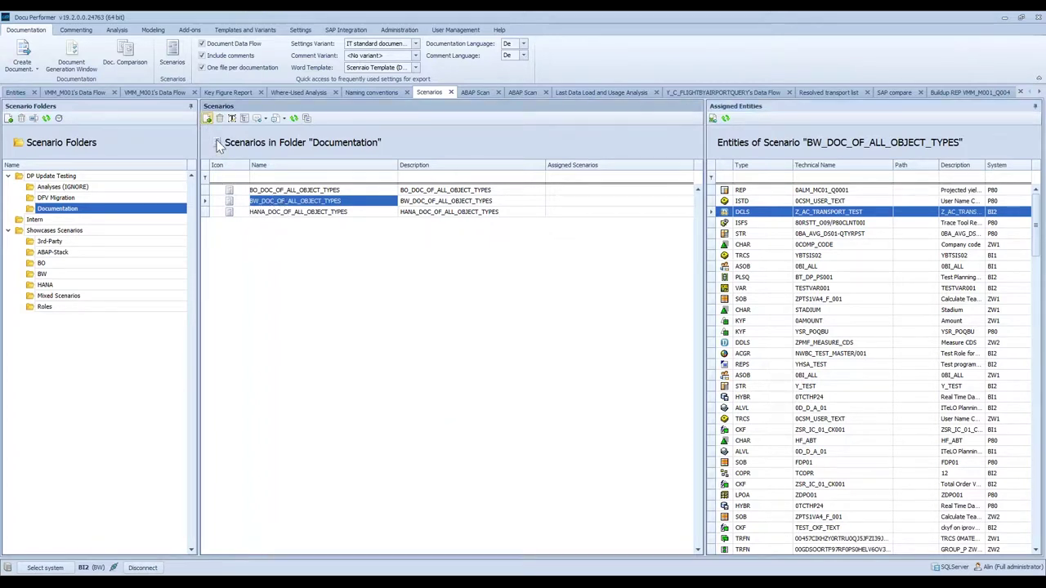
drag(502, 226, 400, 229)
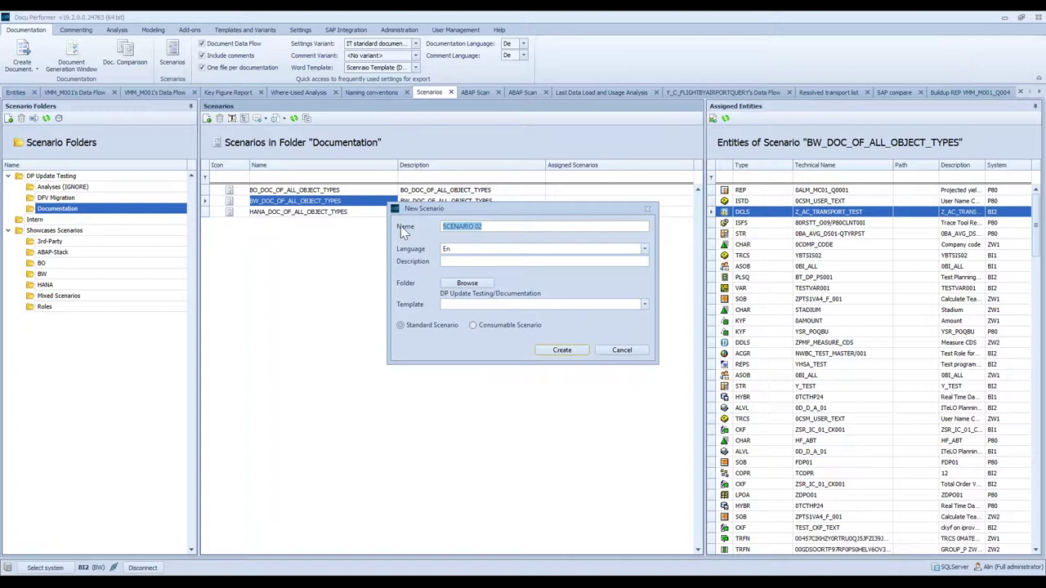
text(CHANGEREQUEST0815)
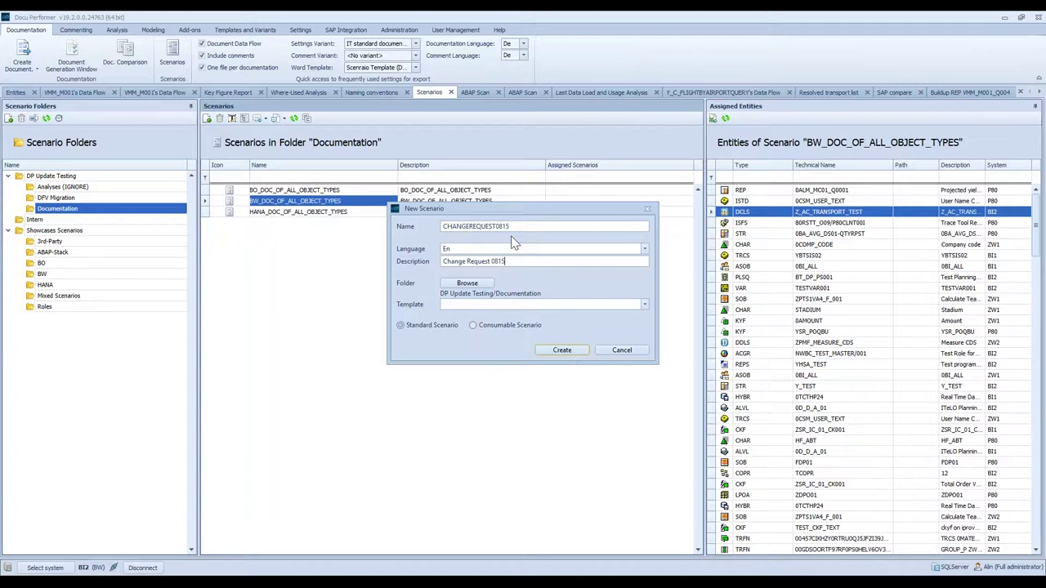
click(476, 307)
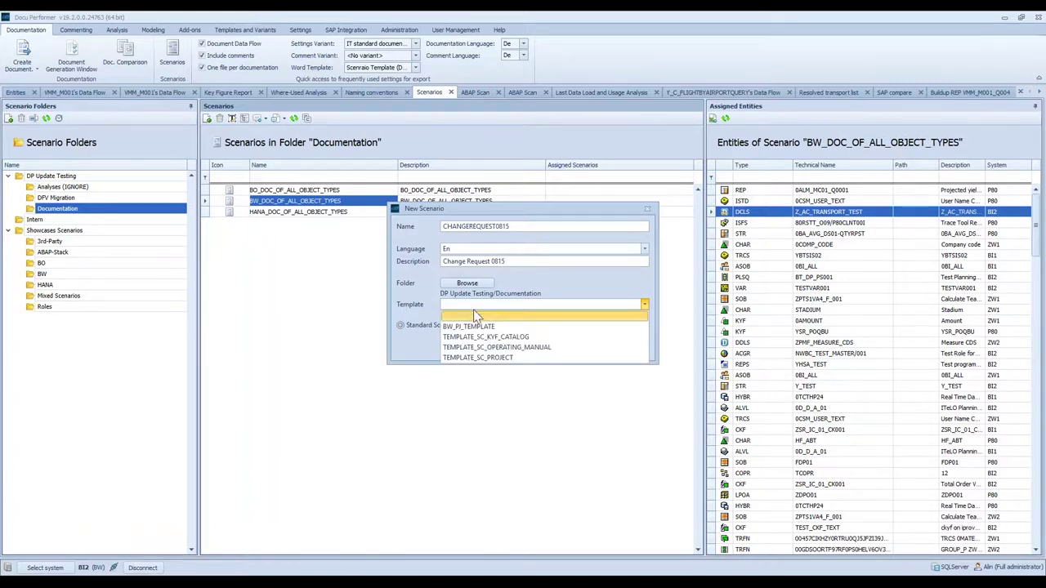
click(487, 359)
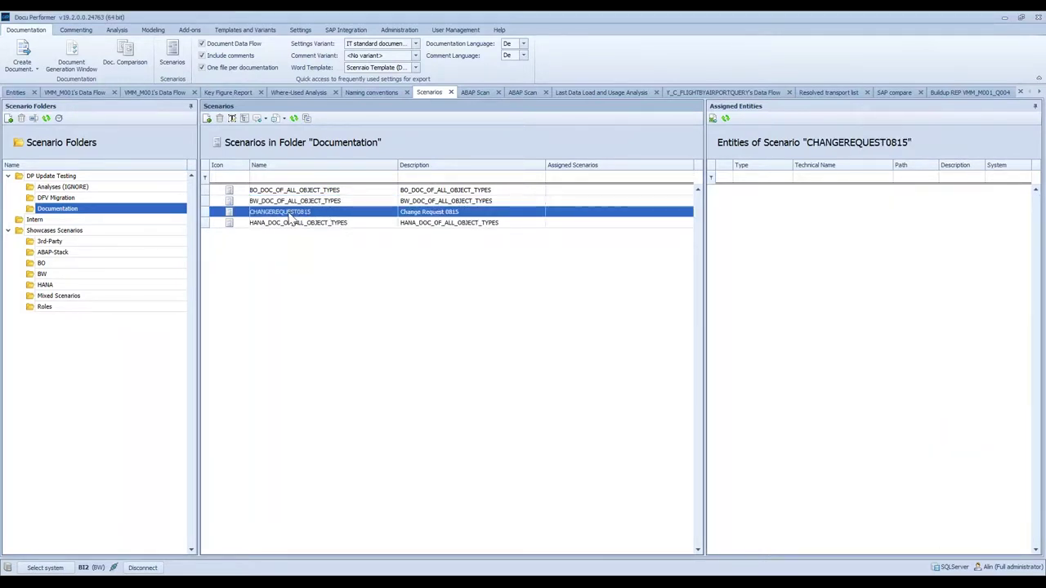
Assign query VMM_H001_QT002 from the entity list to scenario CHANGEREQUEST0815 in the Documentation folder
click(18, 93)
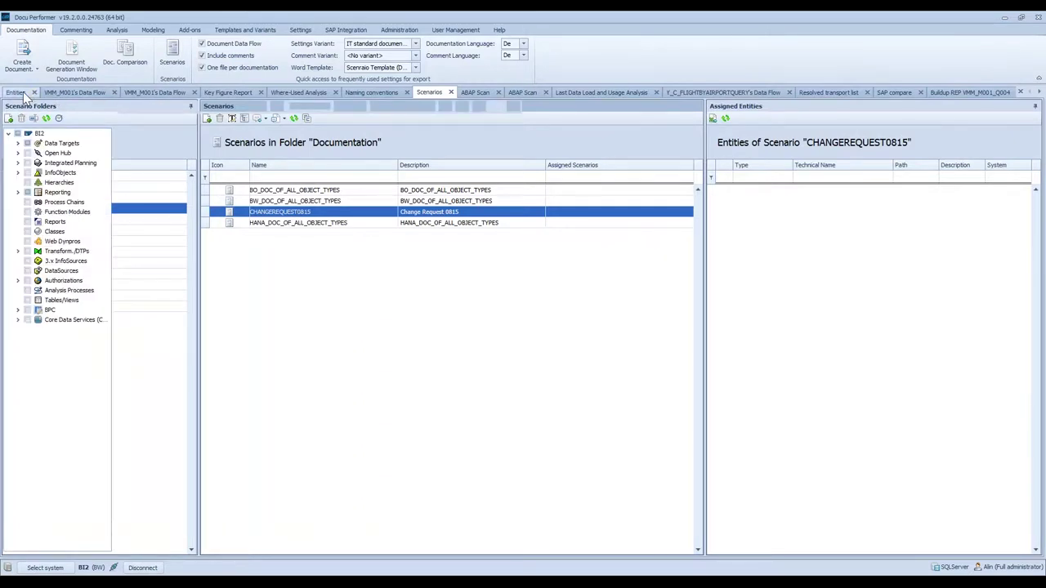
click(200, 223)
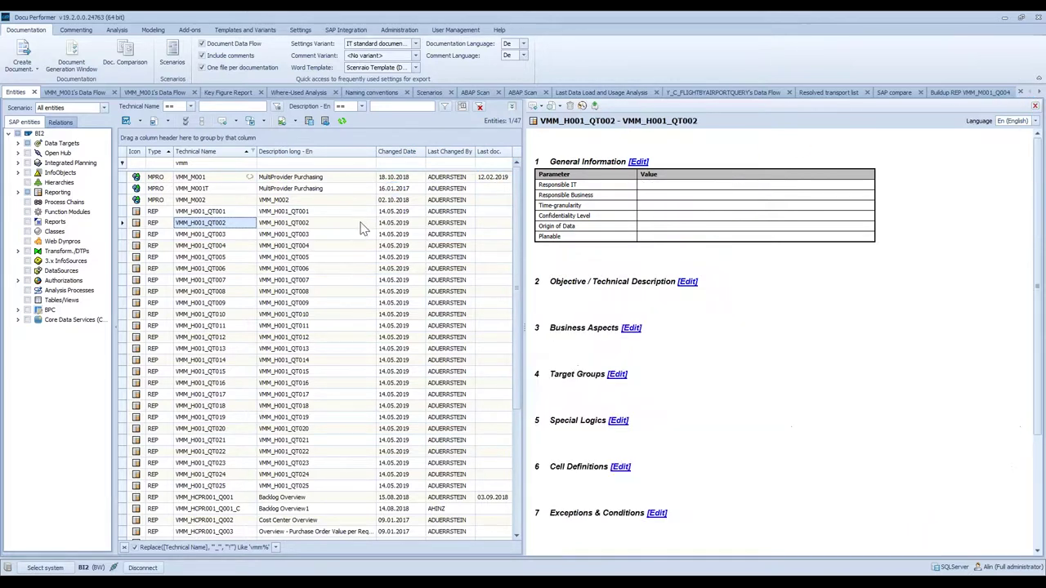
click(1035, 107)
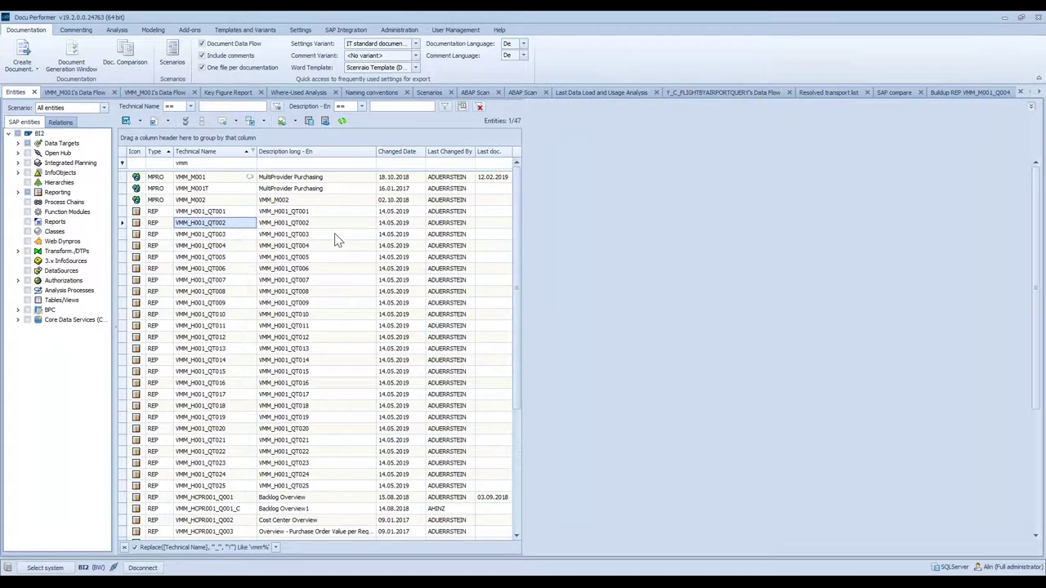
right_click(303, 224)
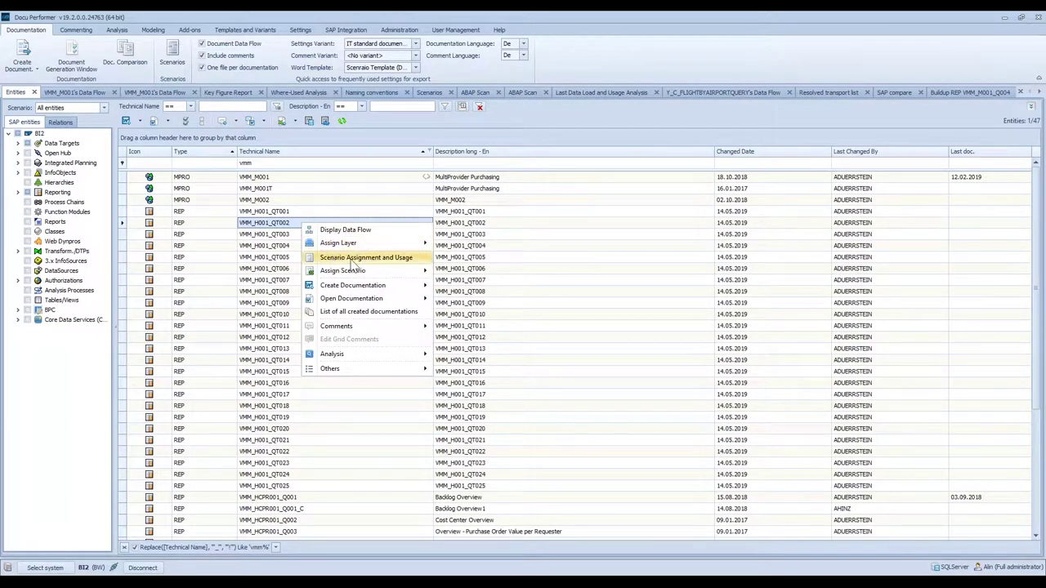
mouse_move(389, 270)
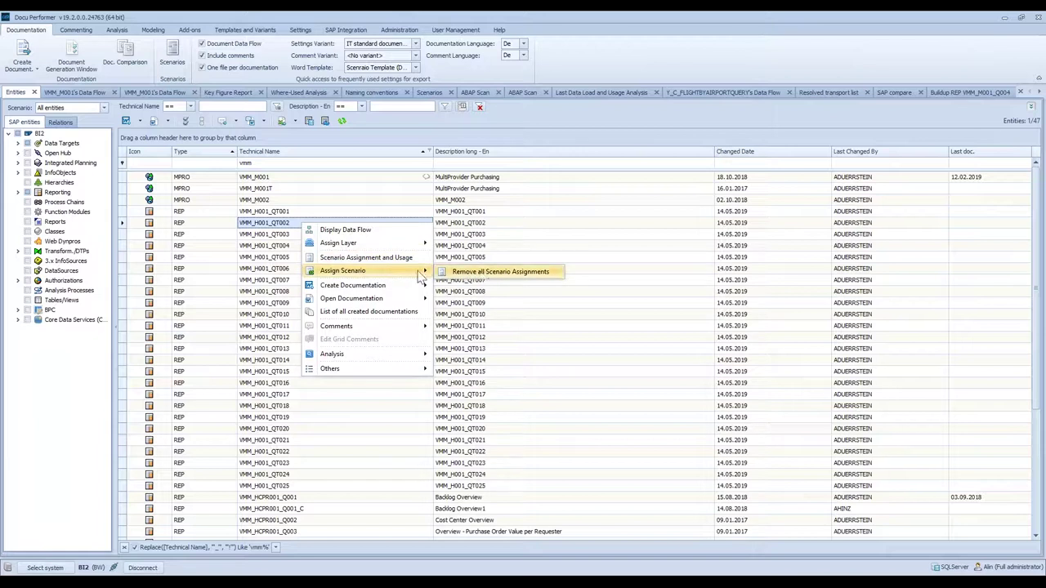
click(392, 258)
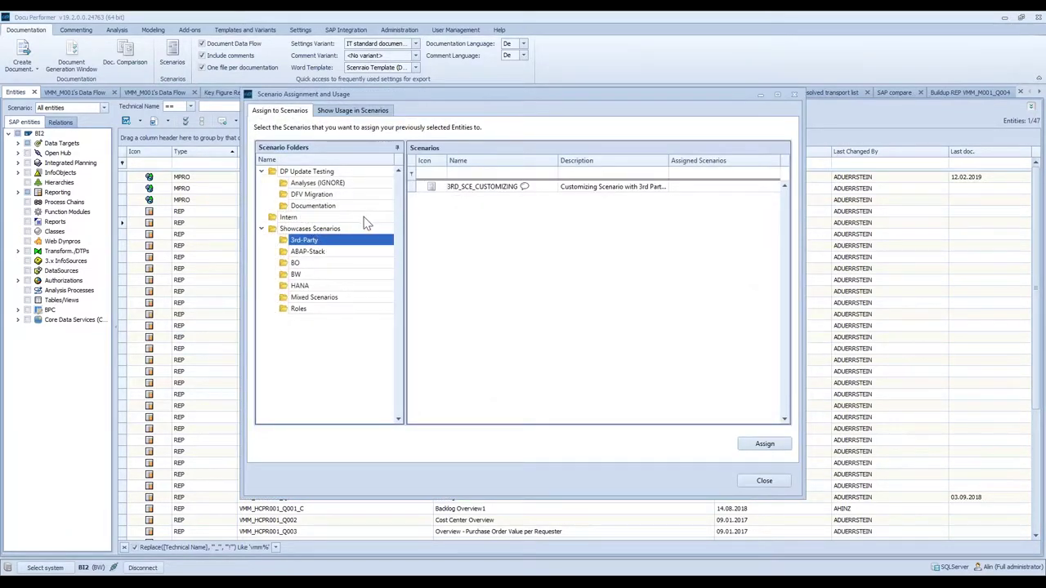
click(313, 205)
click(471, 210)
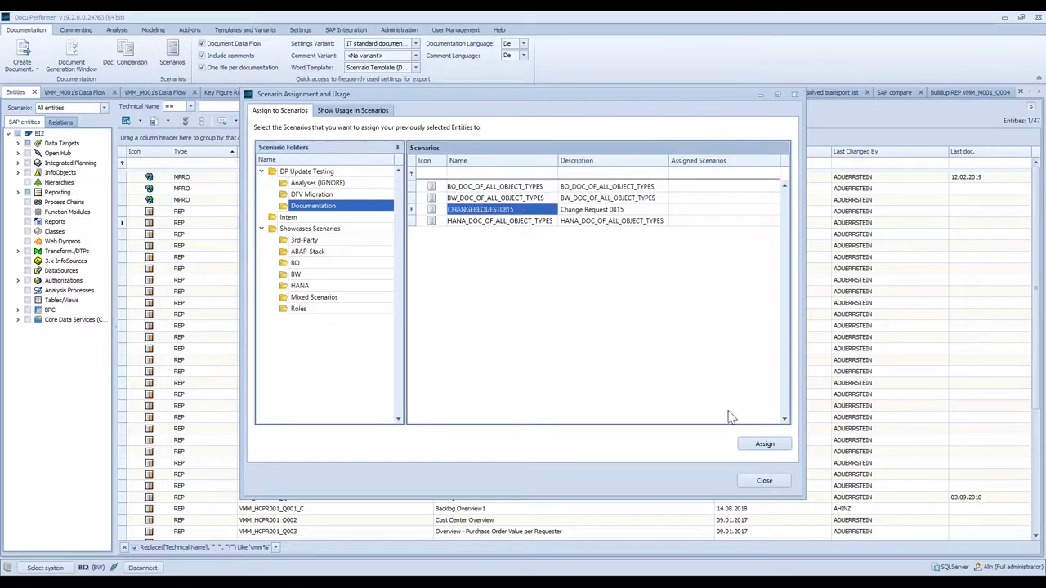
click(752, 445)
click(757, 479)
Reload the assigned entities of scenario CHANGEREQUEST0815 to check the query assignment
click(430, 92)
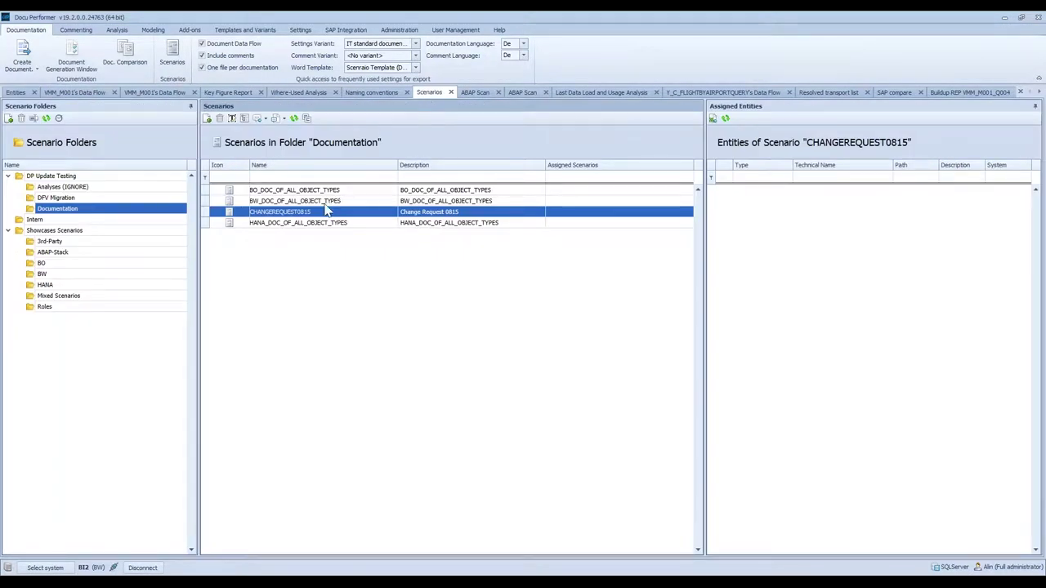
click(288, 201)
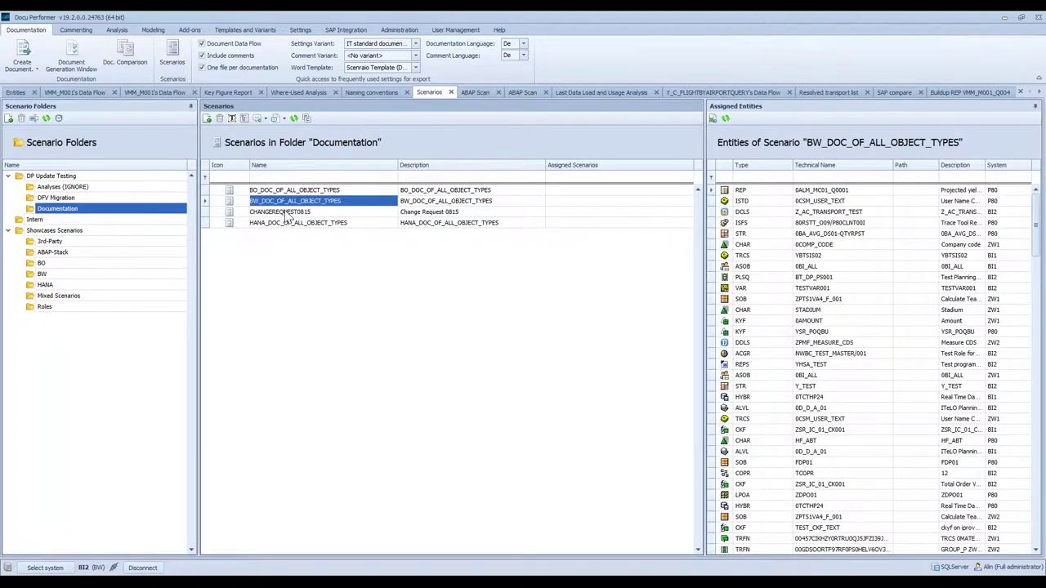
click(285, 213)
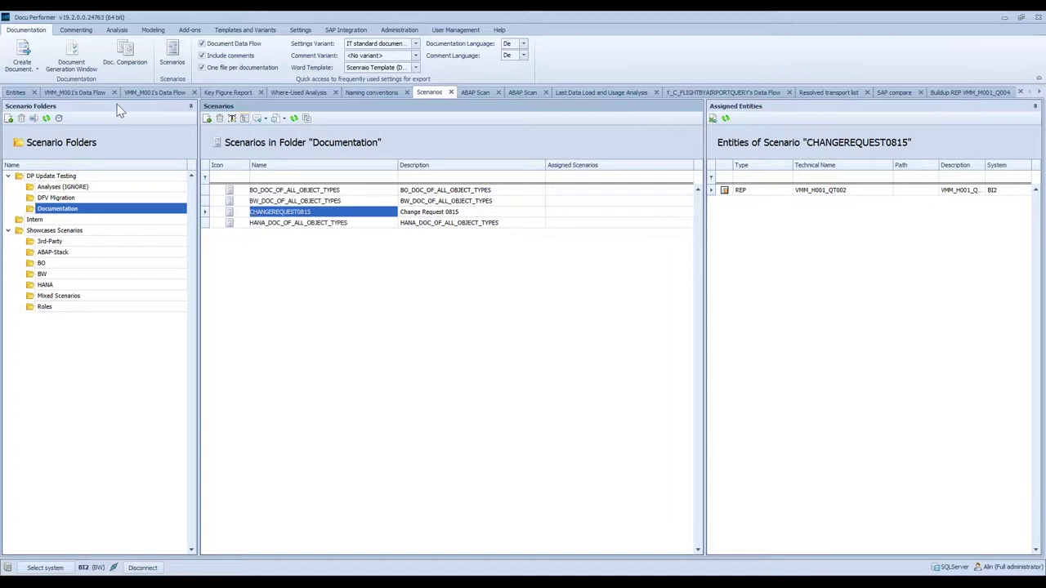
Add the Assigned Scenarios column to the entity list, place it before Changed Date and widen it to show the scenario names
click(13, 94)
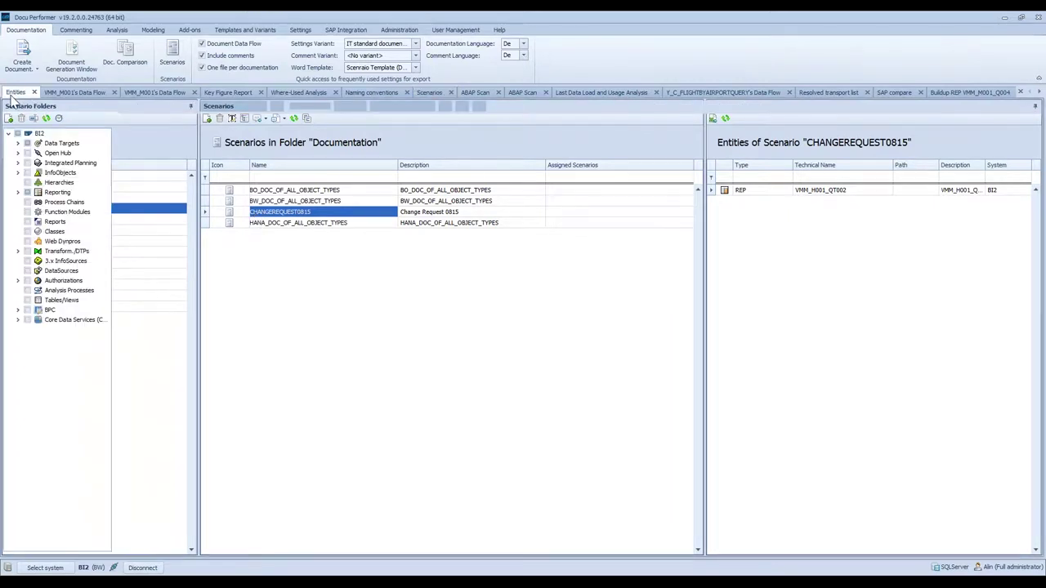
right_click(472, 154)
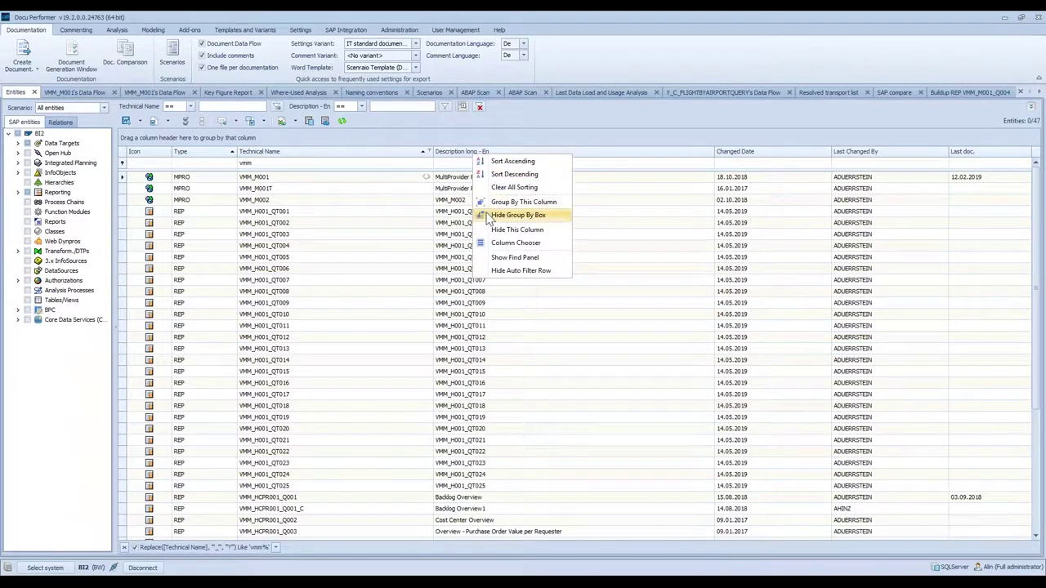
click(498, 243)
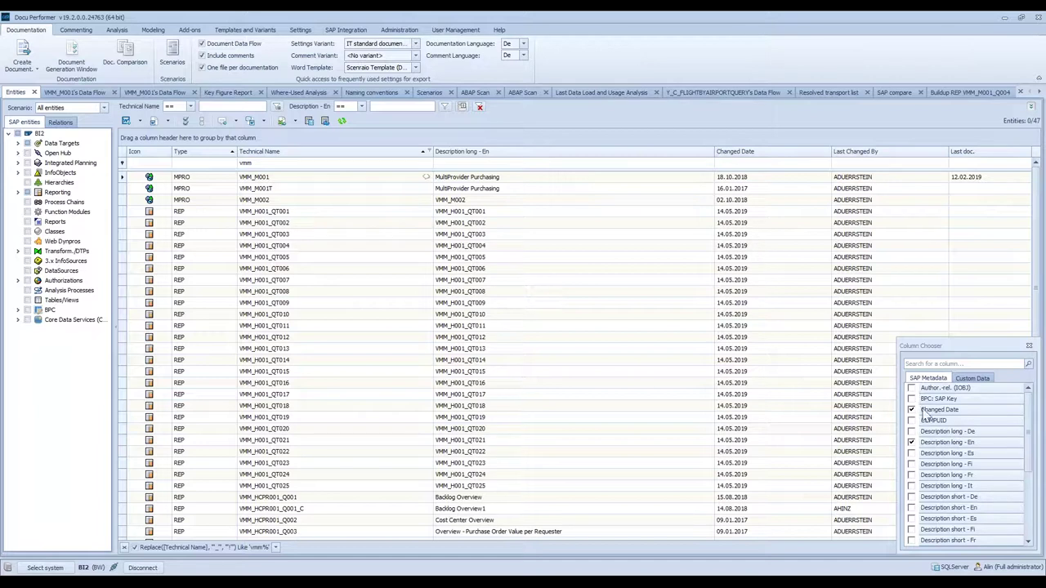
scroll(962, 417, down, 4)
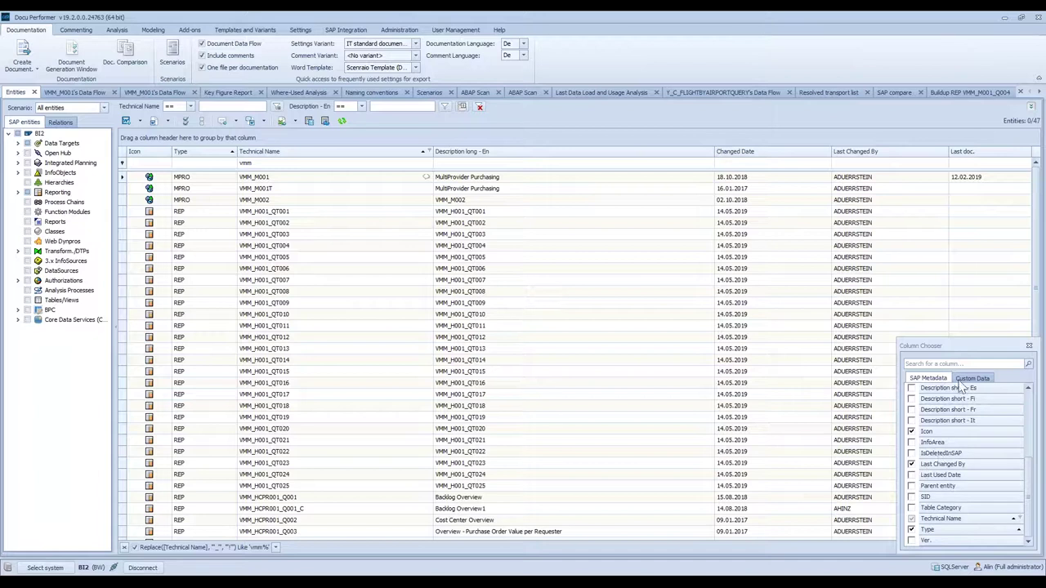
click(971, 378)
scroll(952, 417, down, 5)
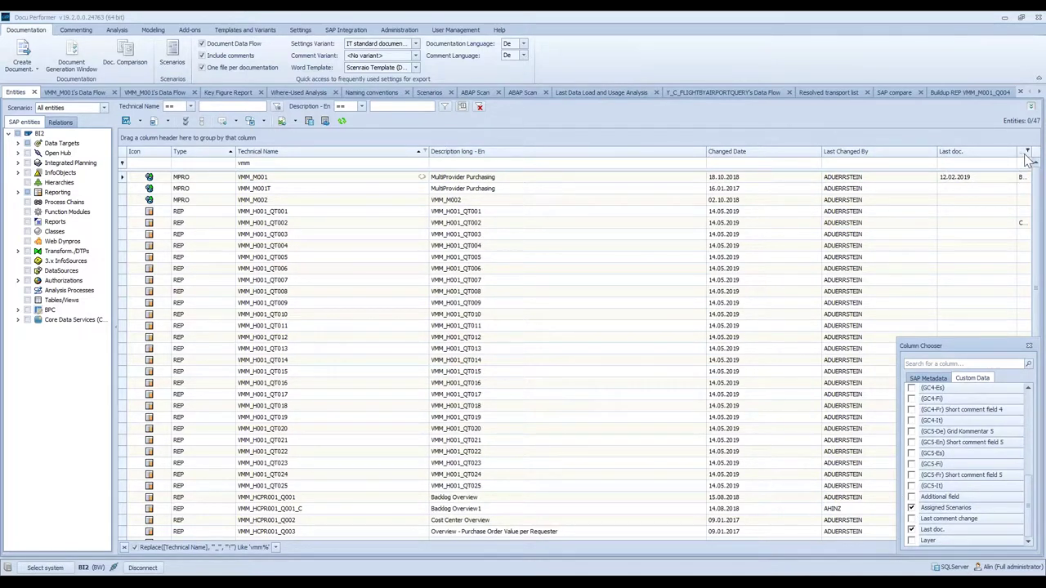
drag(1023, 155, 707, 157)
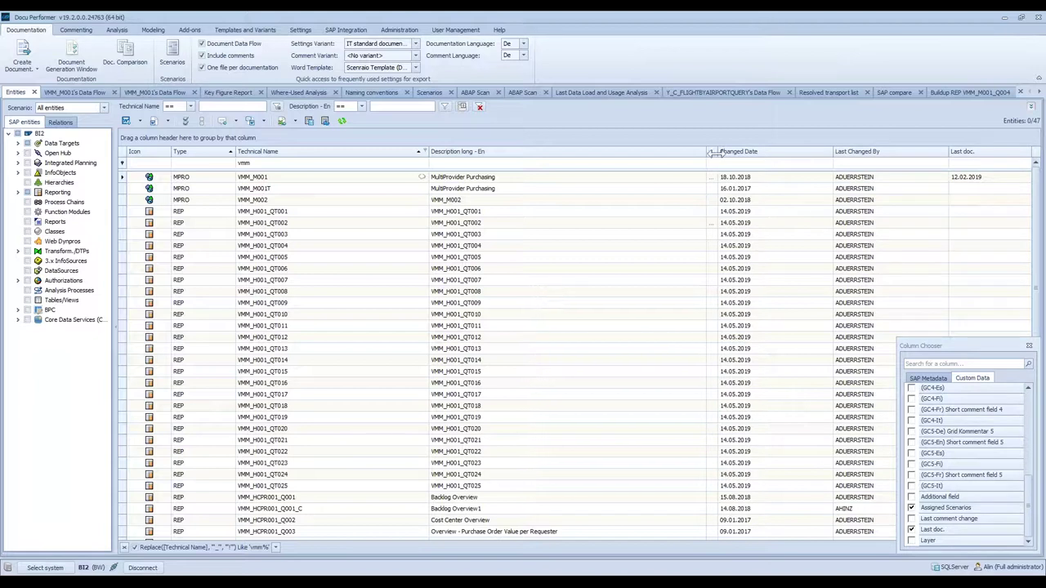
drag(794, 152, 822, 153)
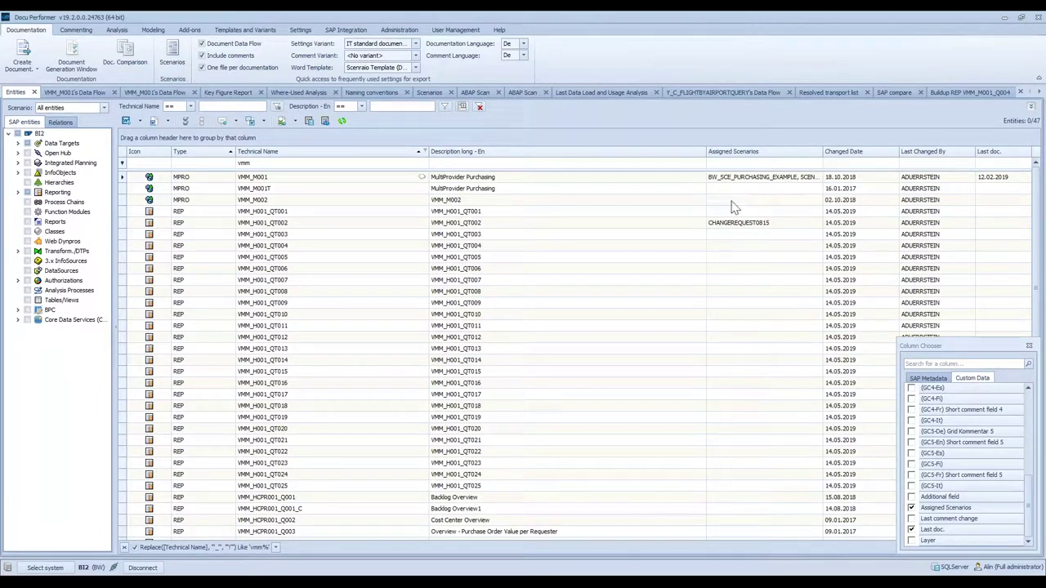
Filter the entity list by assigned scenarios starting with "Change"
click(730, 224)
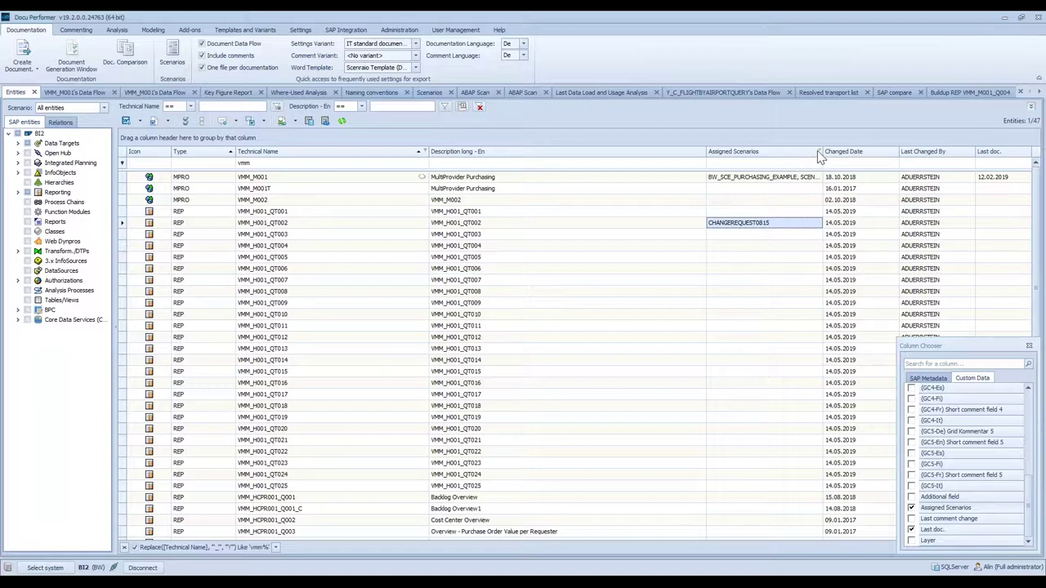
click(789, 163)
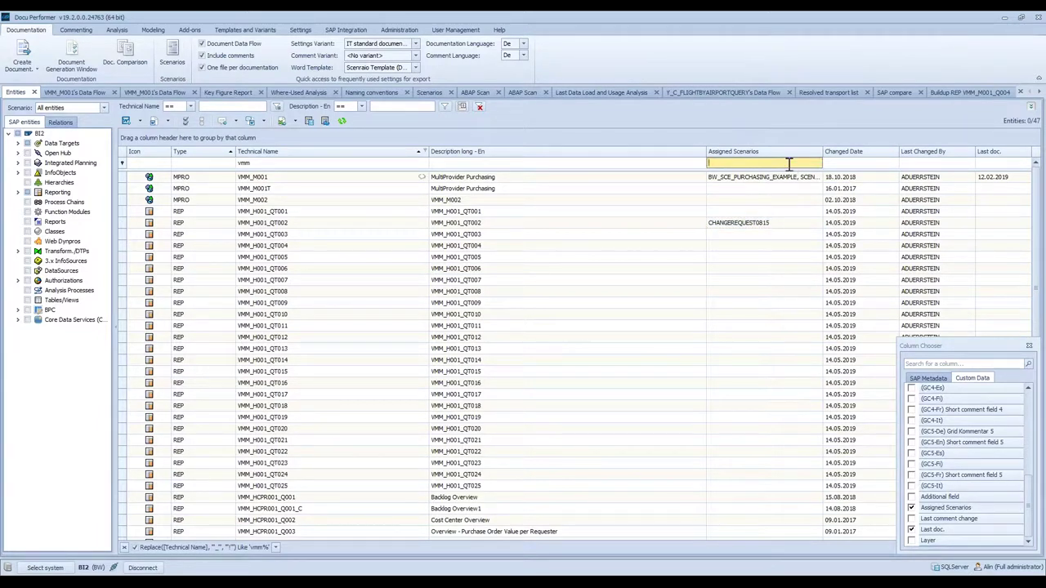
text(Change)
key(Return)
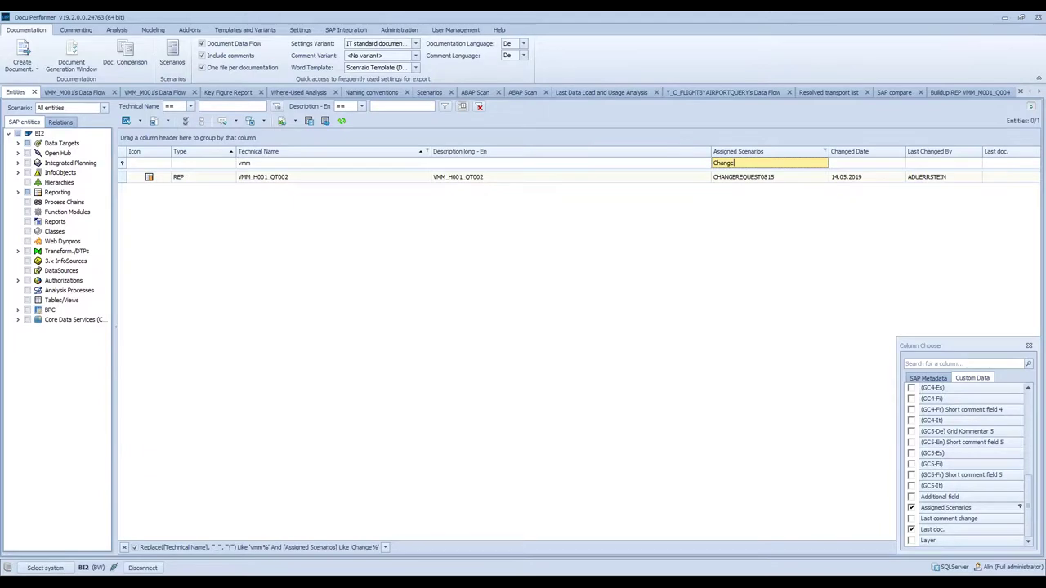
click(262, 181)
right_click(261, 182)
mouse_move(324, 254)
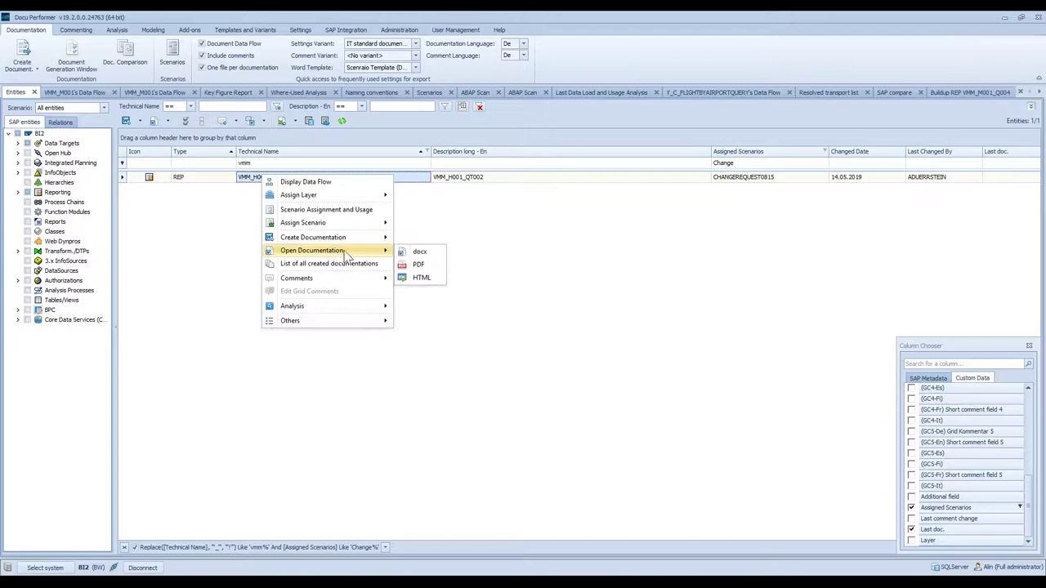
mouse_move(374, 245)
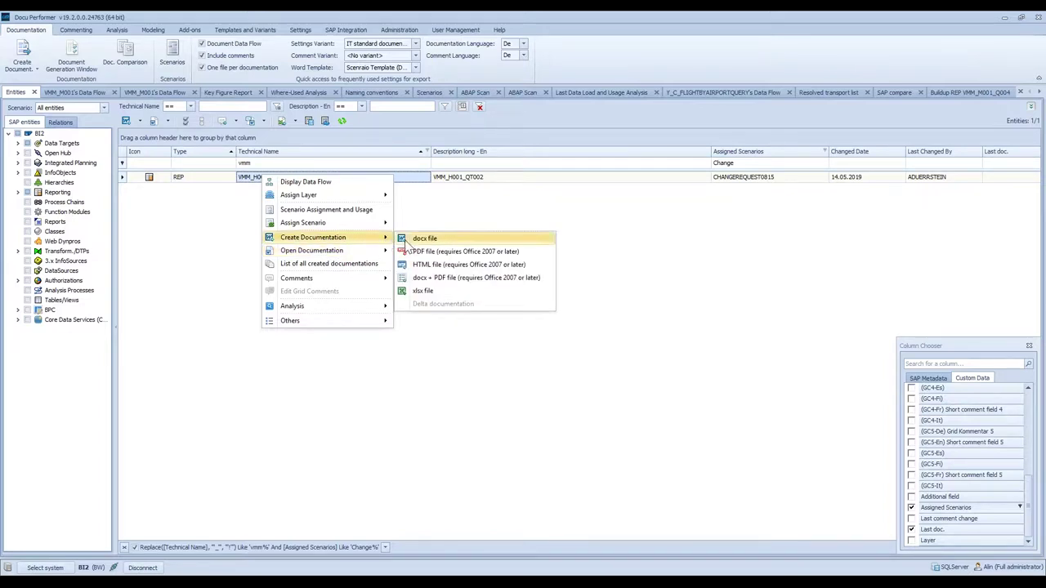
click(220, 219)
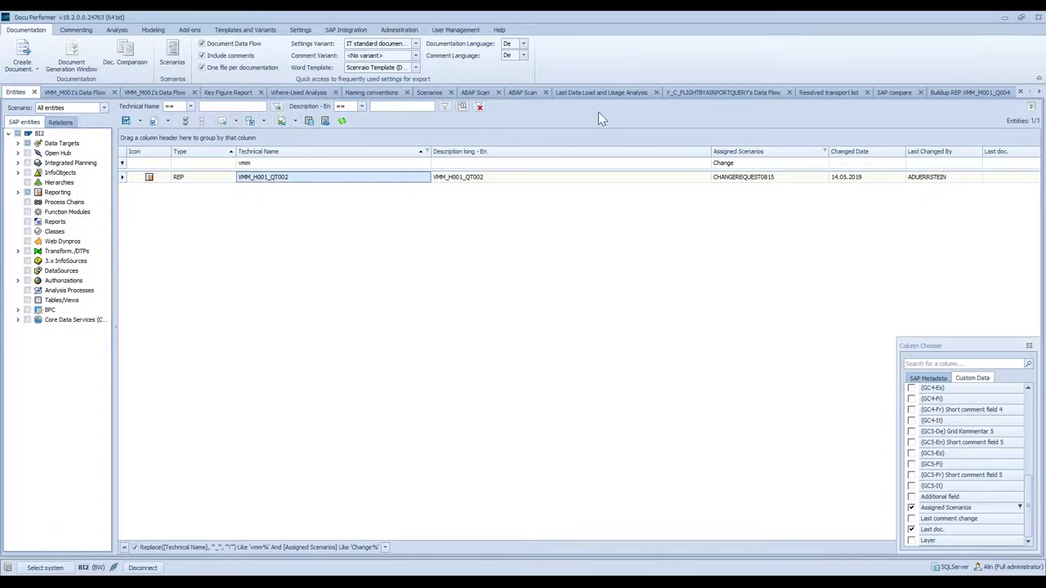
Open scenario CHANGEREQUEST0815 in the Scenario Designer and examine its chapter structure, including the Queries chapter with the assigned query
click(426, 93)
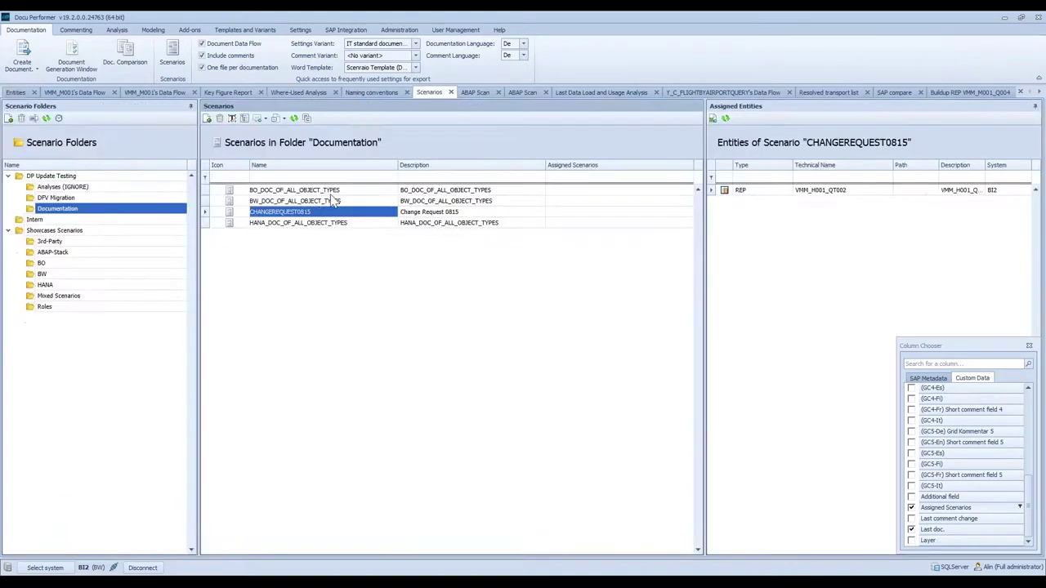
double_click(272, 214)
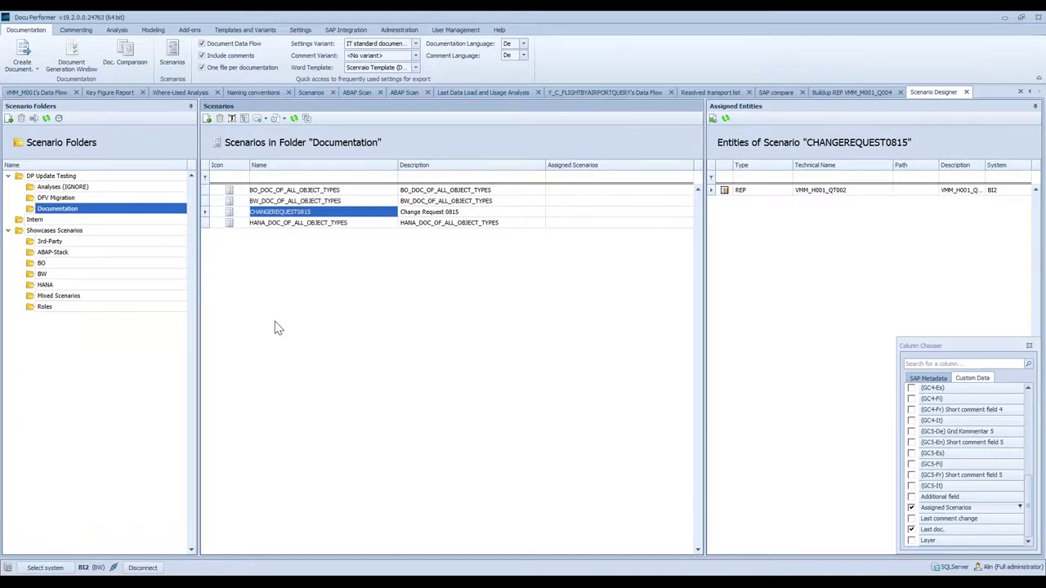
scroll(292, 333, down, 6)
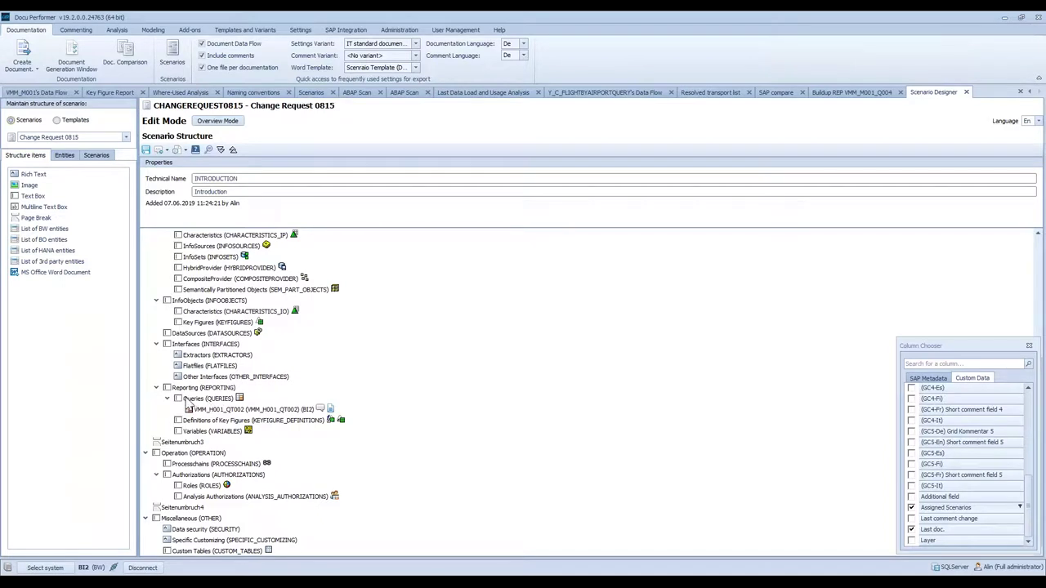
click(210, 400)
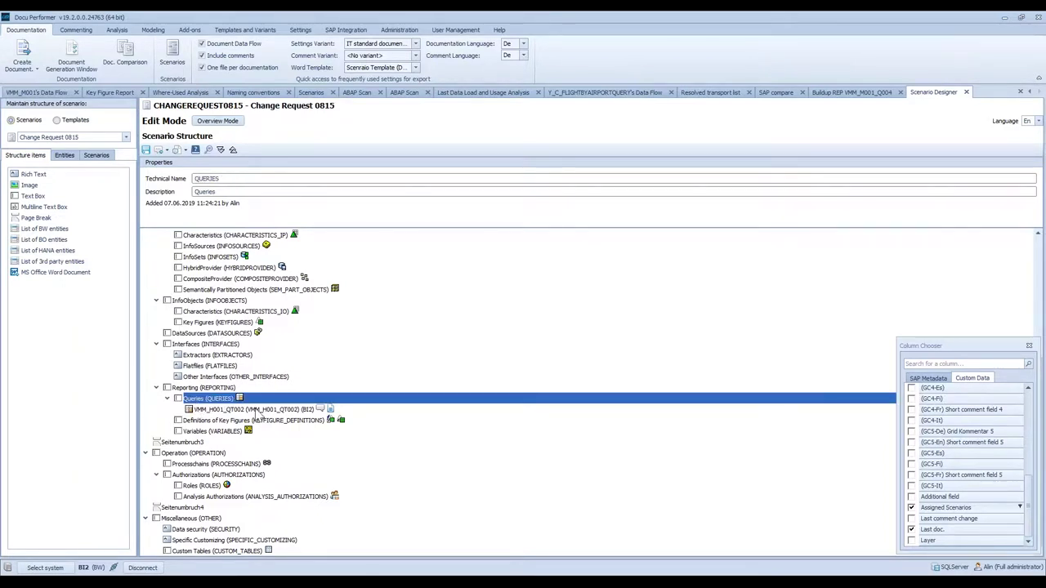
scroll(245, 343, up, 6)
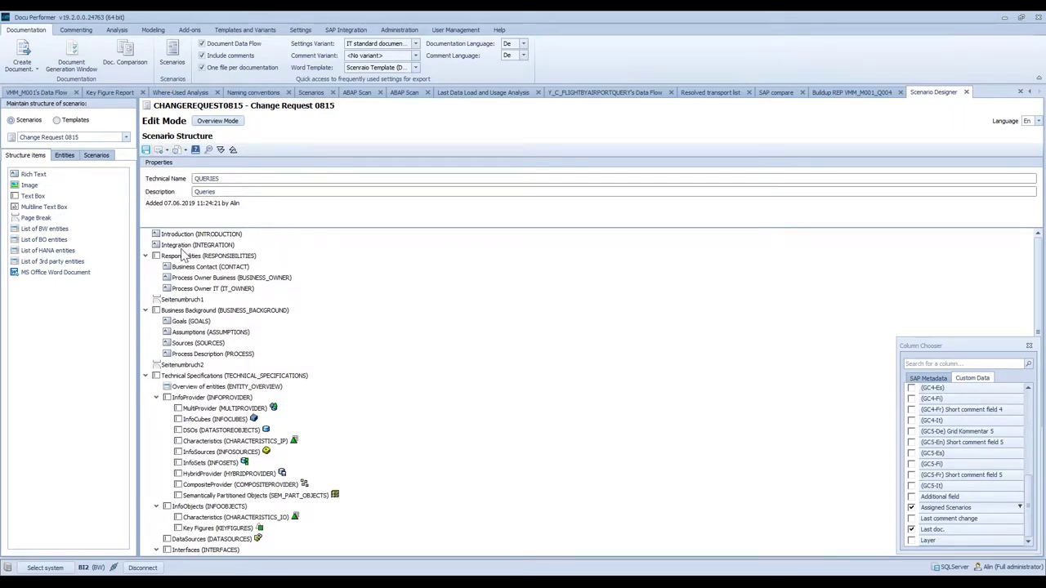
scroll(906, 92, up, 3)
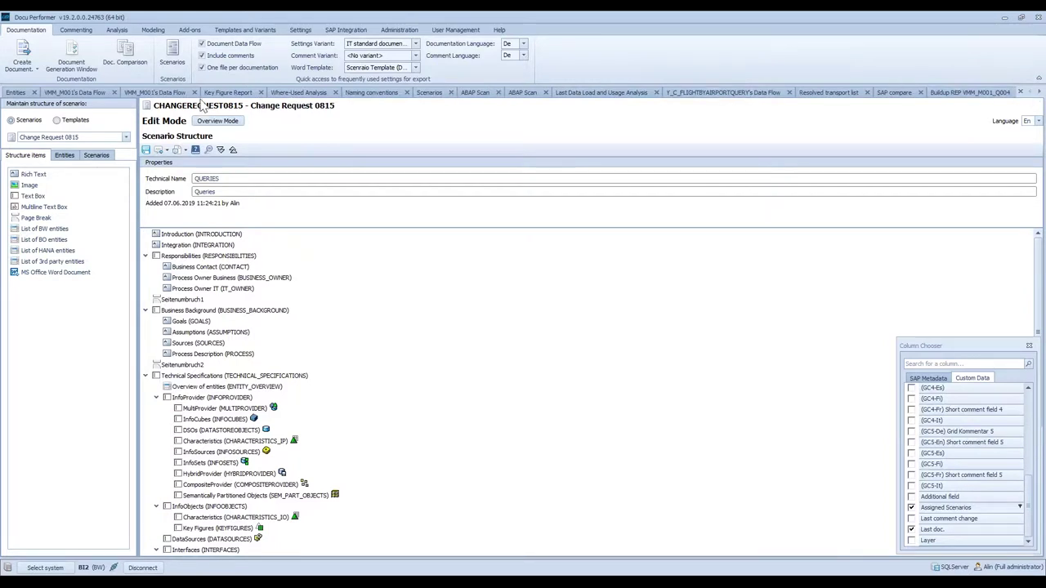
Show the MultiProviders in the entity list, keeping the "vmm" technical name filter and clearing the Assigned Scenarios filter
click(11, 94)
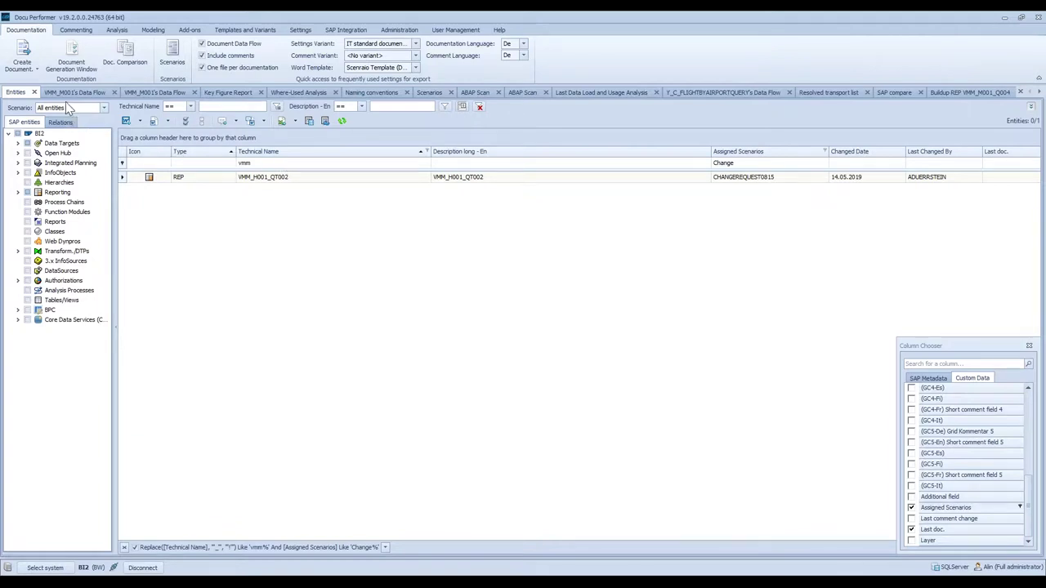
click(18, 144)
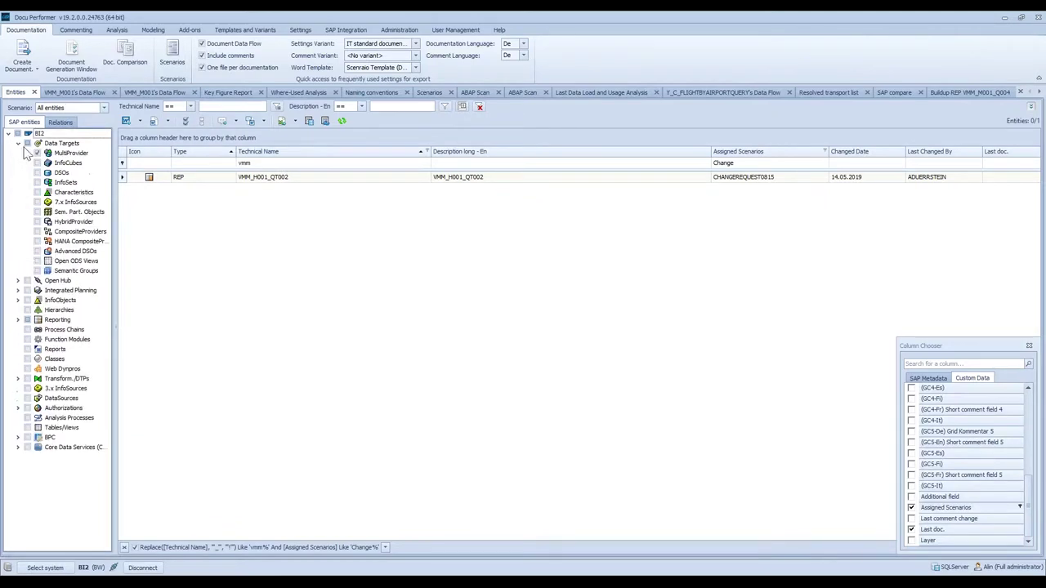
click(66, 153)
click(277, 163)
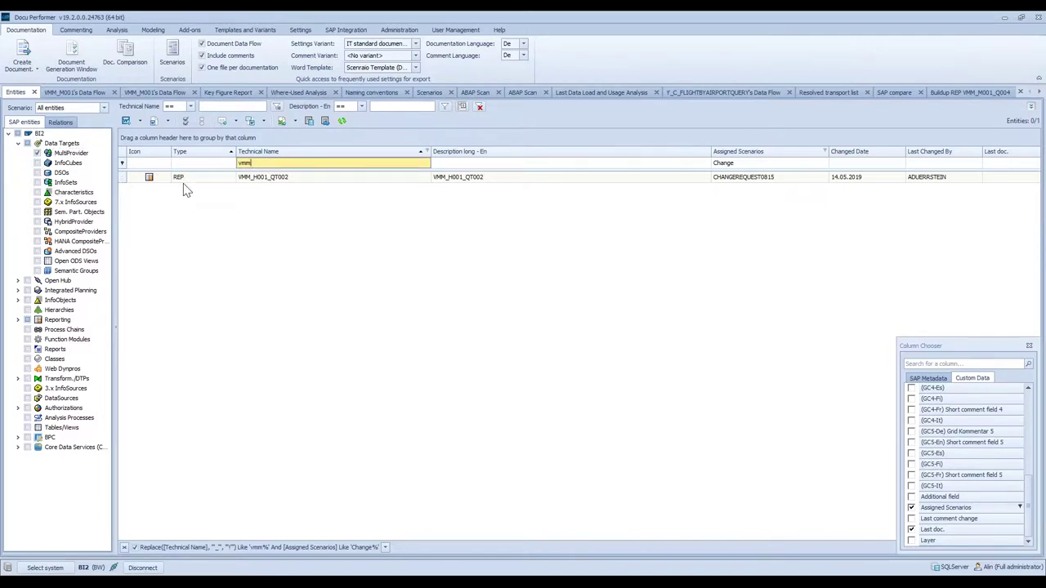
click(18, 320)
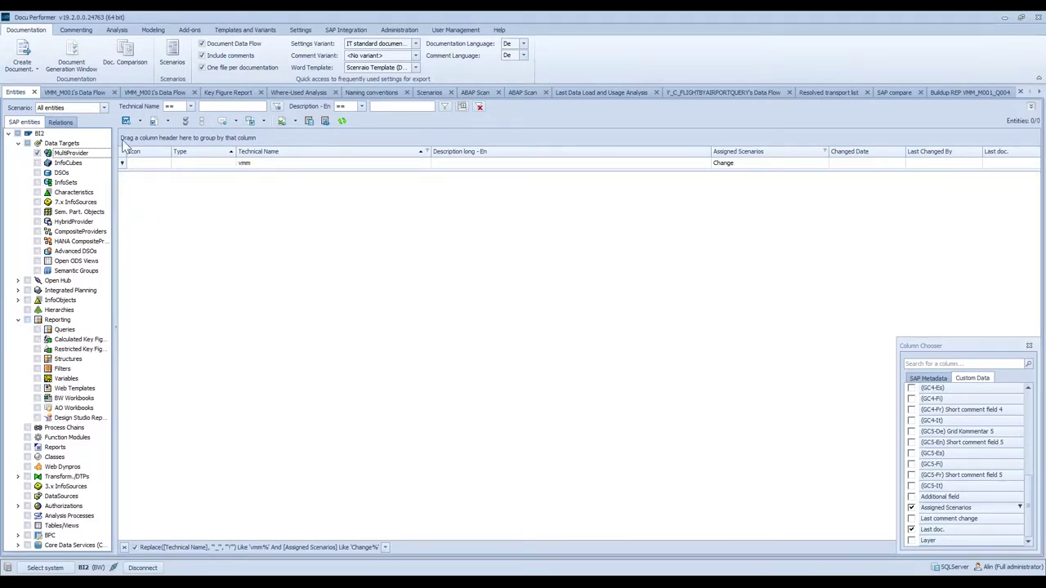
click(770, 167)
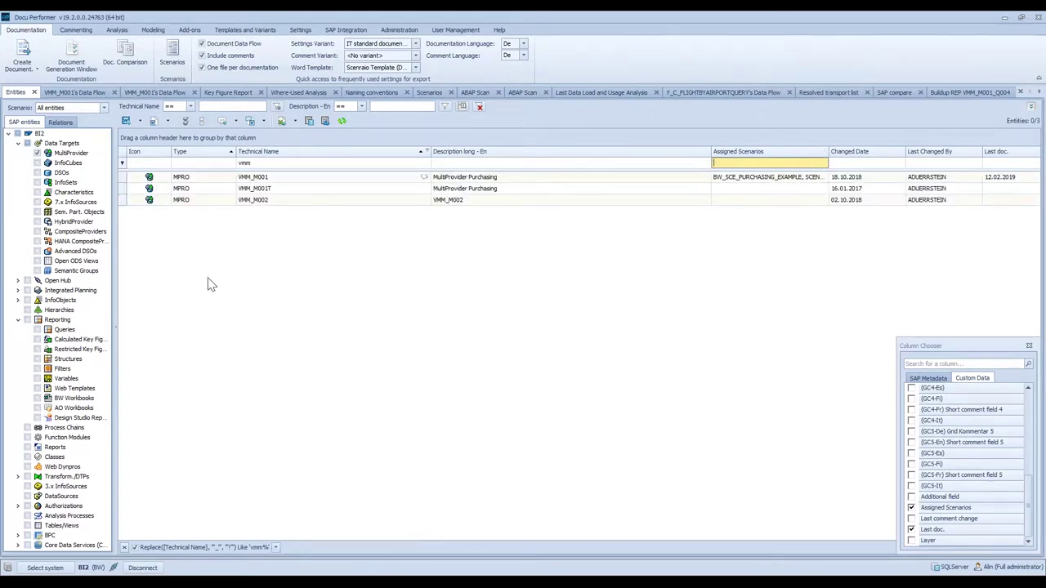
Select MultiProvider VMM_M001 in the entity list and bring up its data flow in network view
click(257, 180)
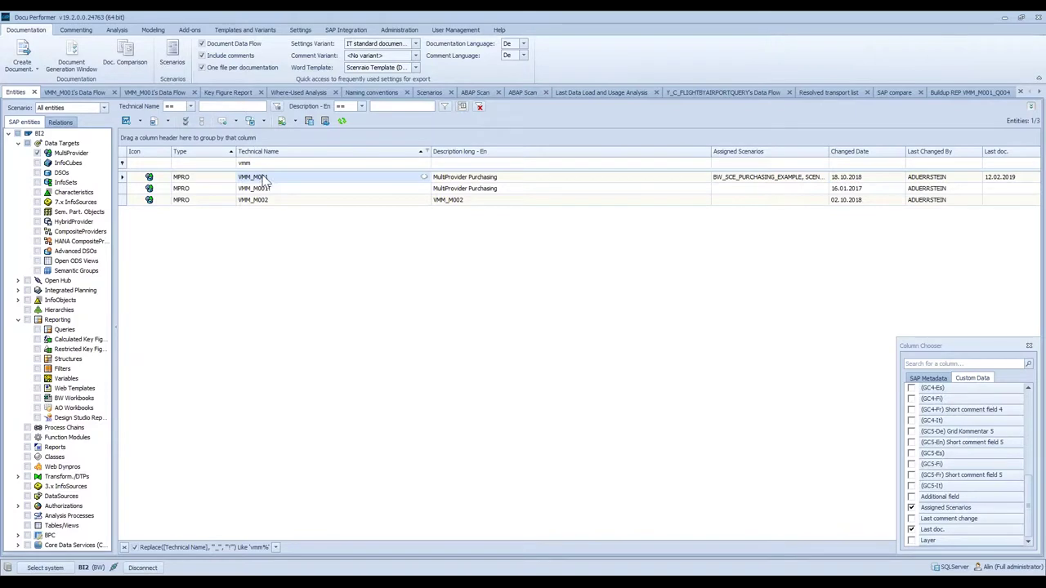
right_click(262, 176)
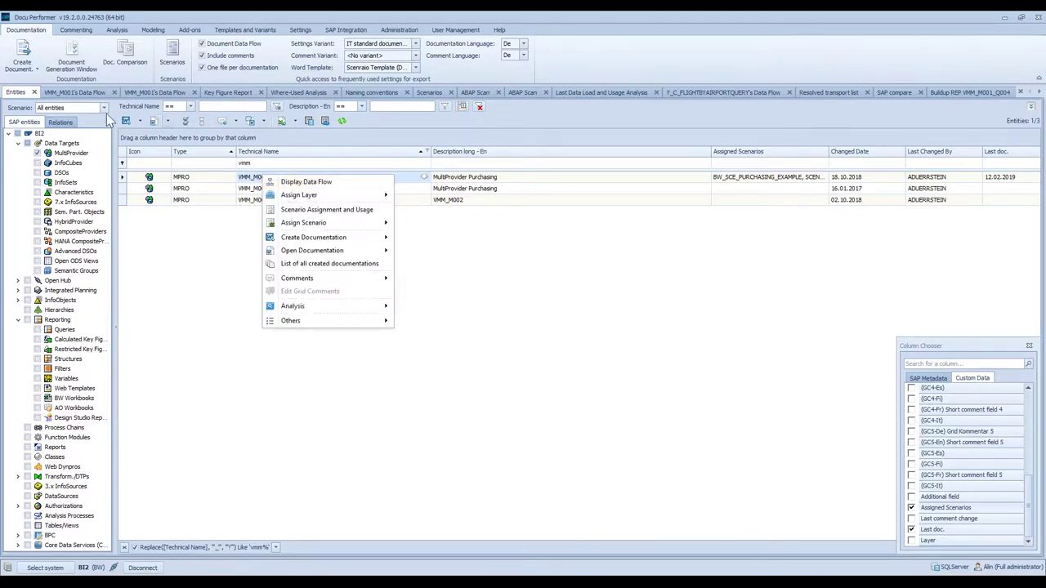
click(82, 100)
click(80, 95)
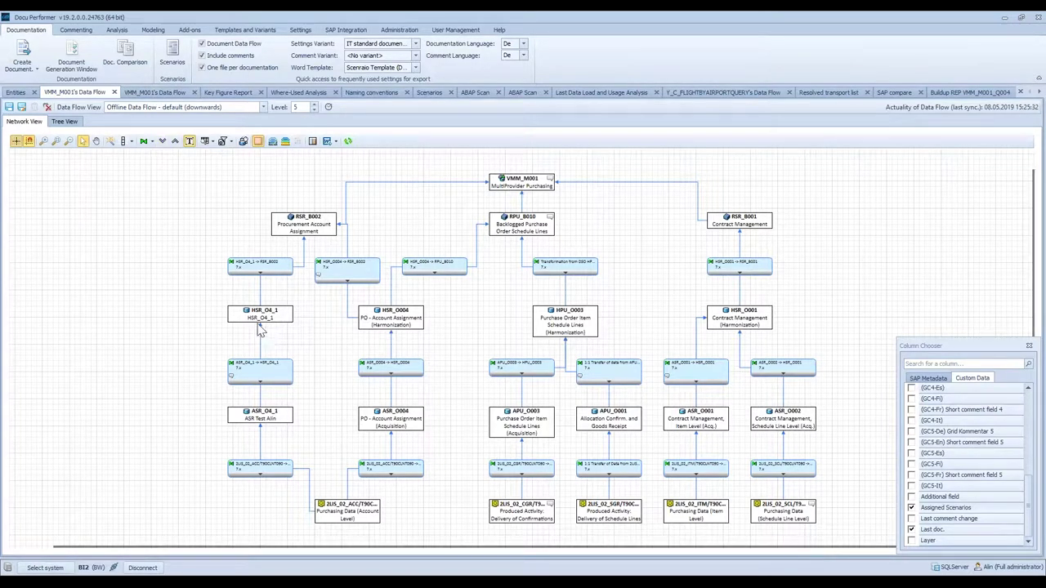
Inspect the ABAP Scan options and the filter analysis options for the VMM_M001 data flow, without running either analysis
click(208, 143)
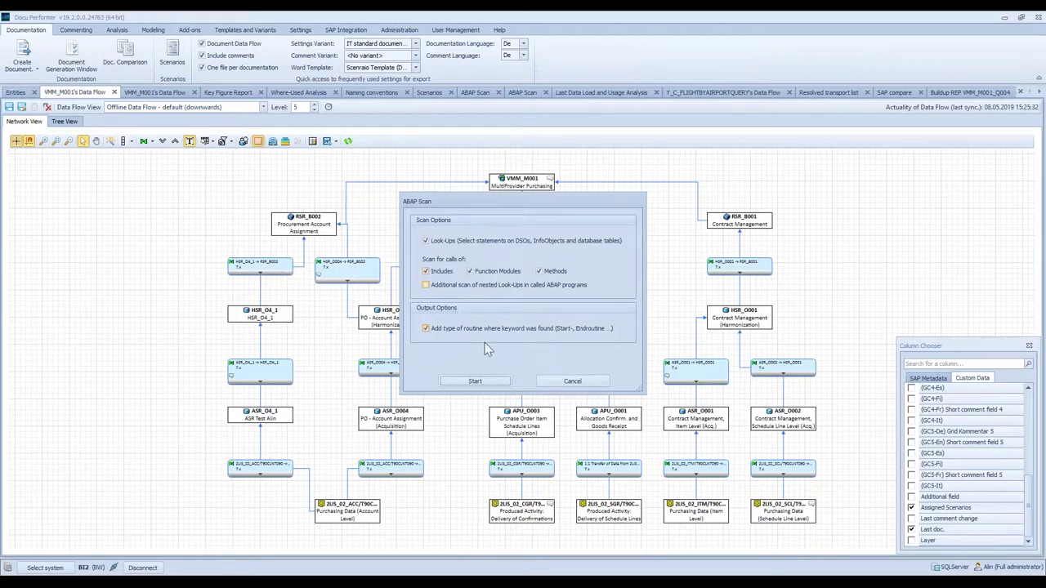
click(561, 386)
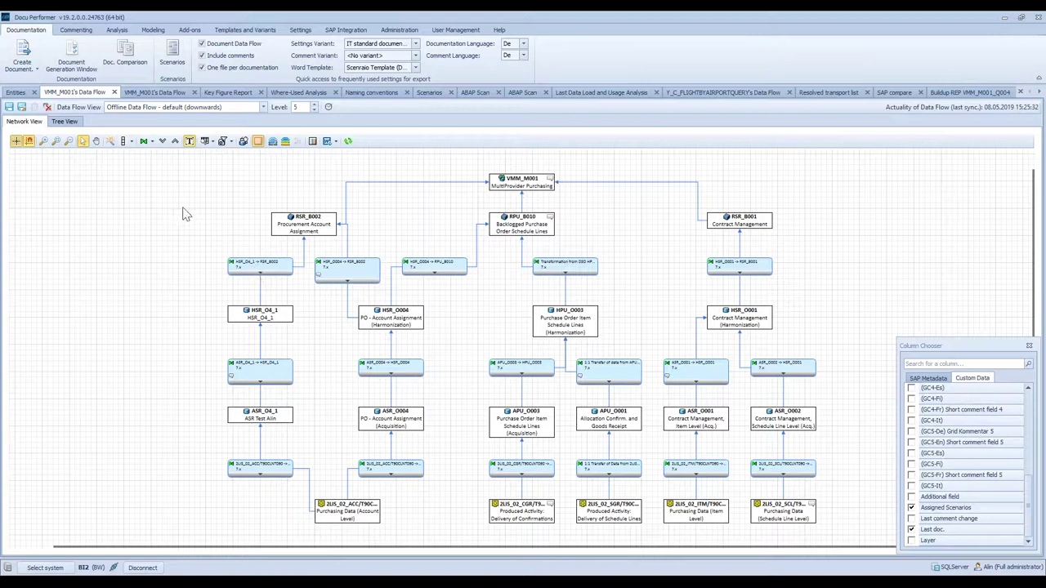
click(223, 144)
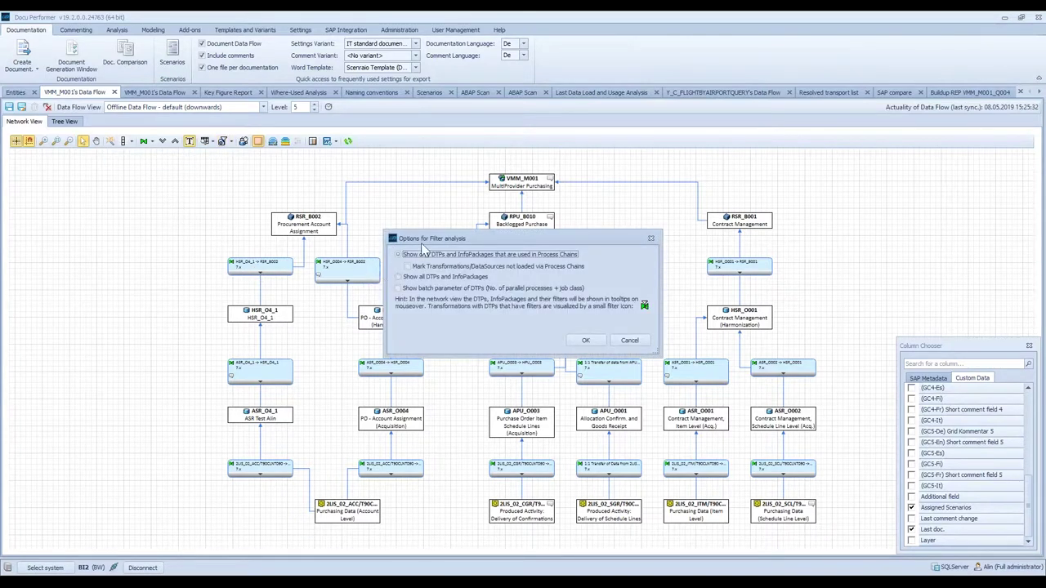
click(629, 340)
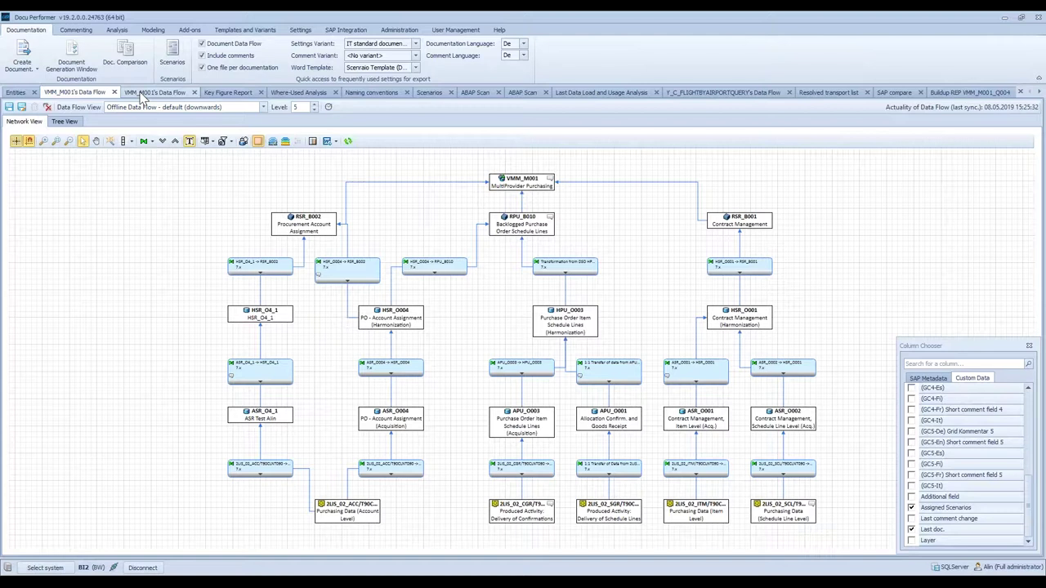
Switch to the already analysed VMM_M001 data flow in network view and examine the coloured layers around the MultiProvider
click(141, 94)
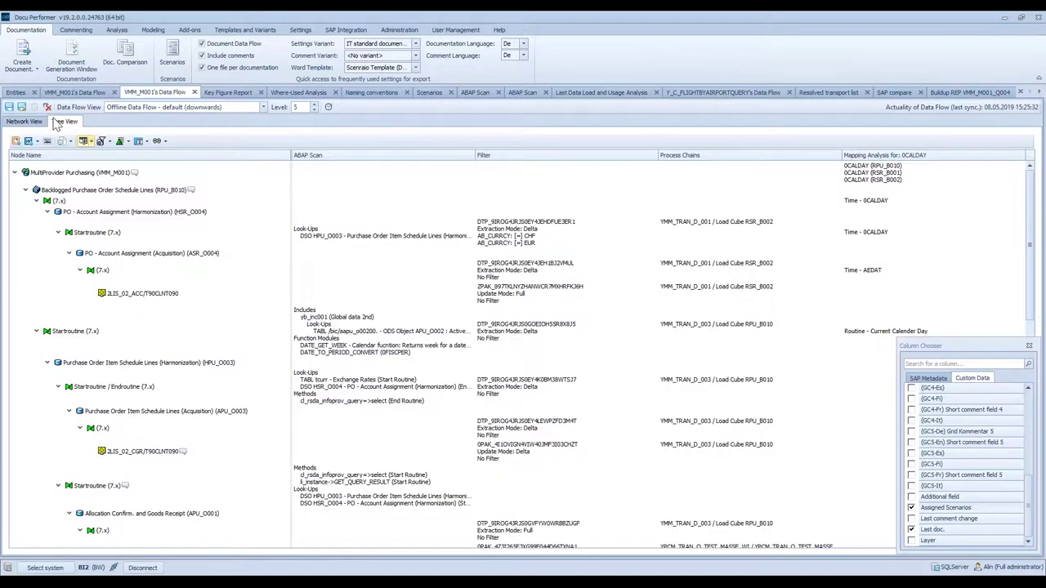
click(24, 121)
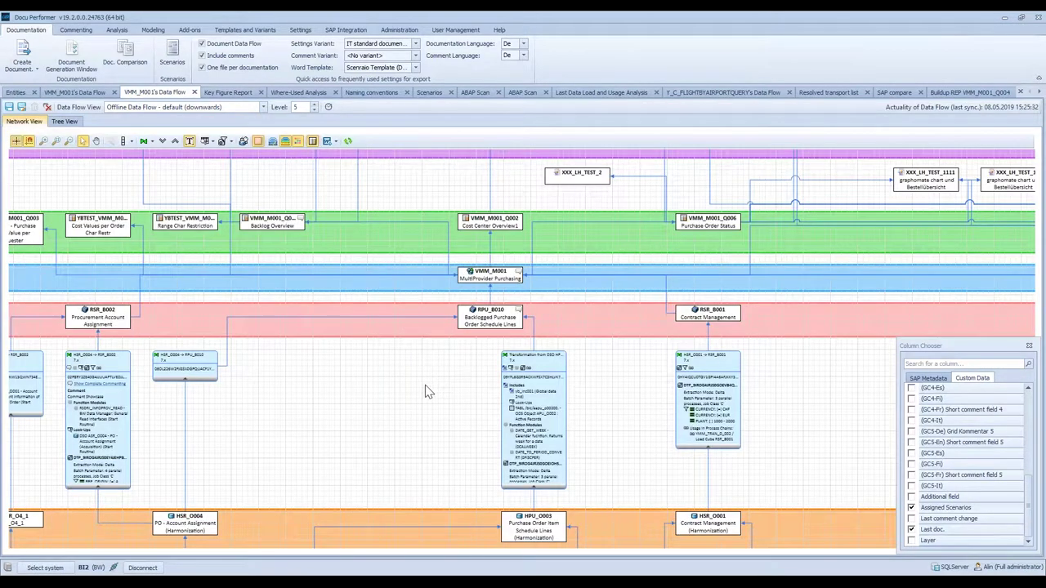
scroll(425, 389, up, 4)
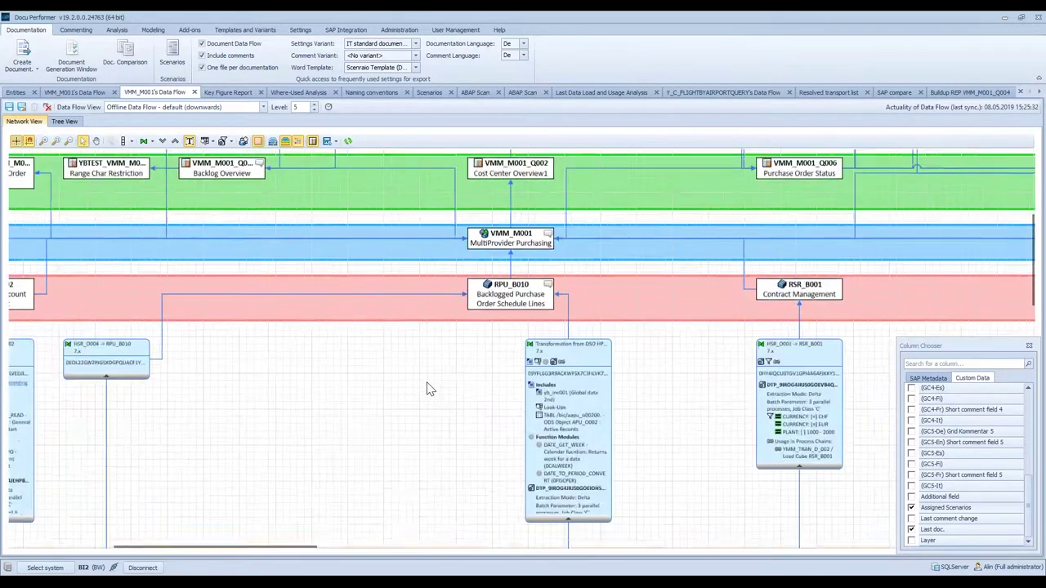
click(96, 140)
drag(382, 379, 220, 327)
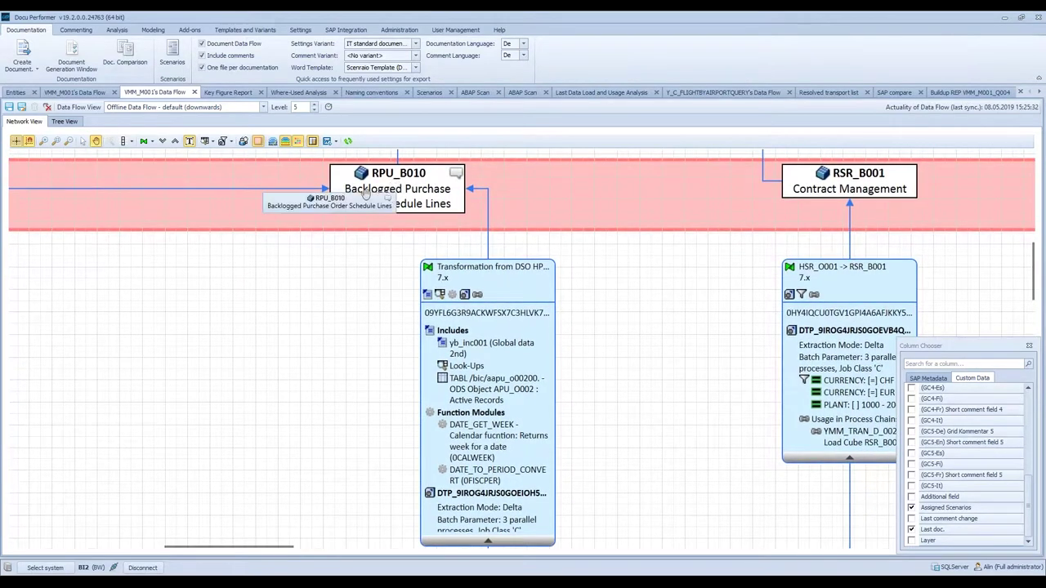
scroll(284, 289, up, 5)
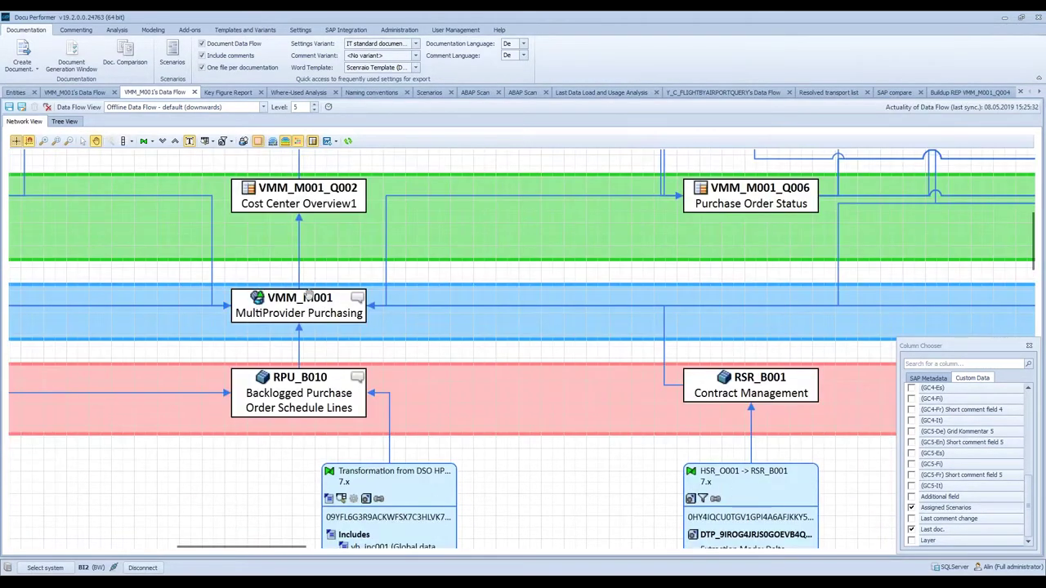
scroll(243, 497, down, 6)
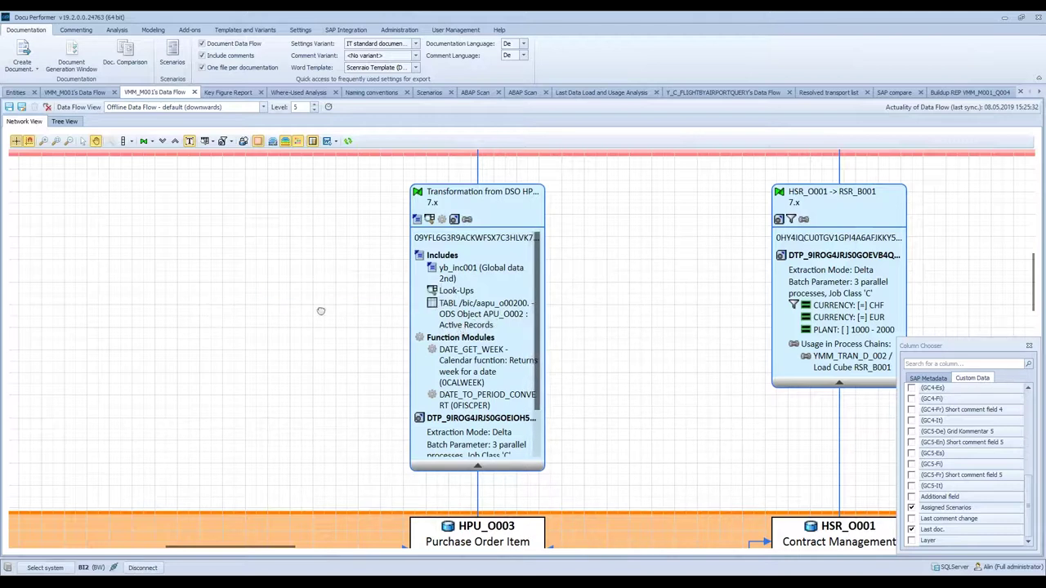
Examine the comment, look-ups, DTP filters and process chain usage of the transformation HSR_O004 -> RSR_B002
scroll(321, 312, left, 5)
scroll(421, 332, left, 2)
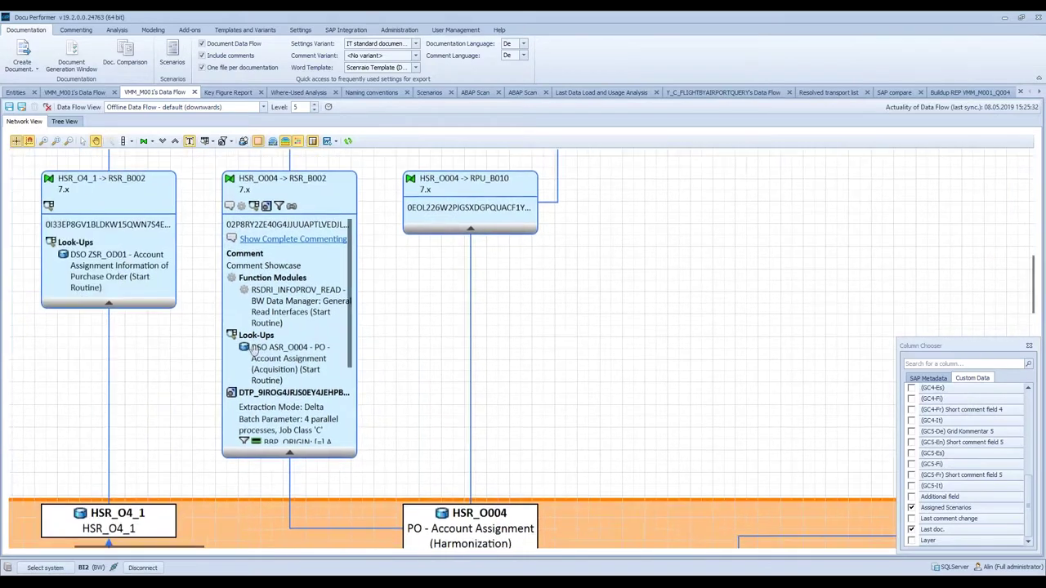
drag(313, 353, 259, 358)
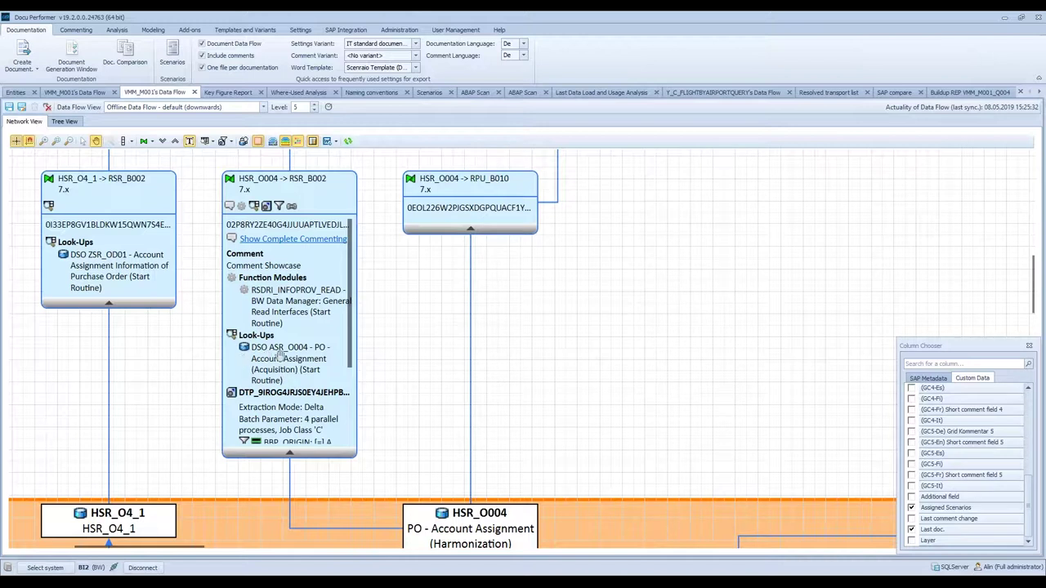
scroll(249, 356, down, 5)
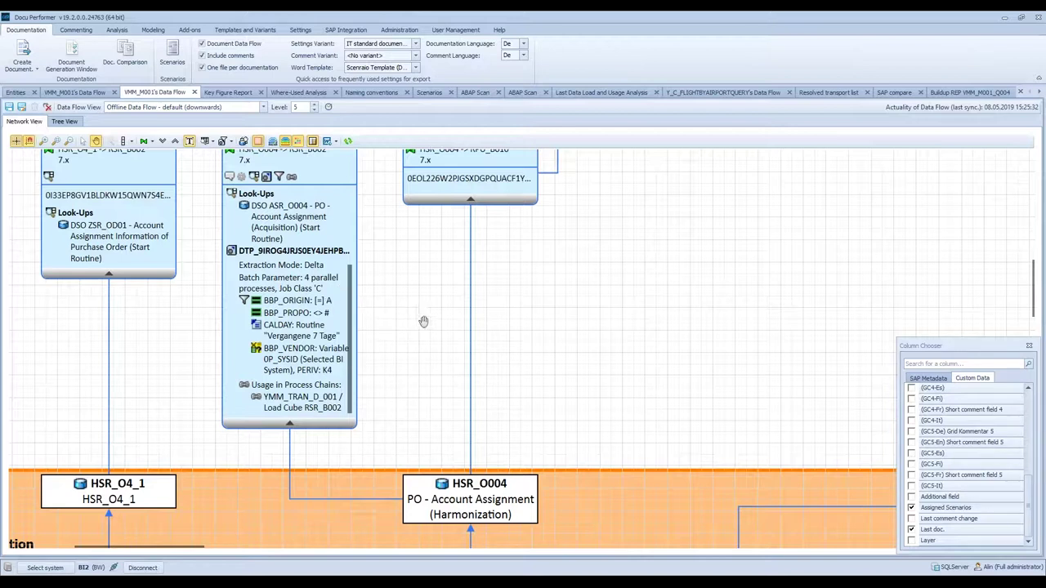
Examine the ABAP details of the transformation into RPU_B010 and the DTP filters and process chain usage of HSR_O001 -> RSR_B001
drag(606, 347, 205, 385)
drag(392, 367, 327, 358)
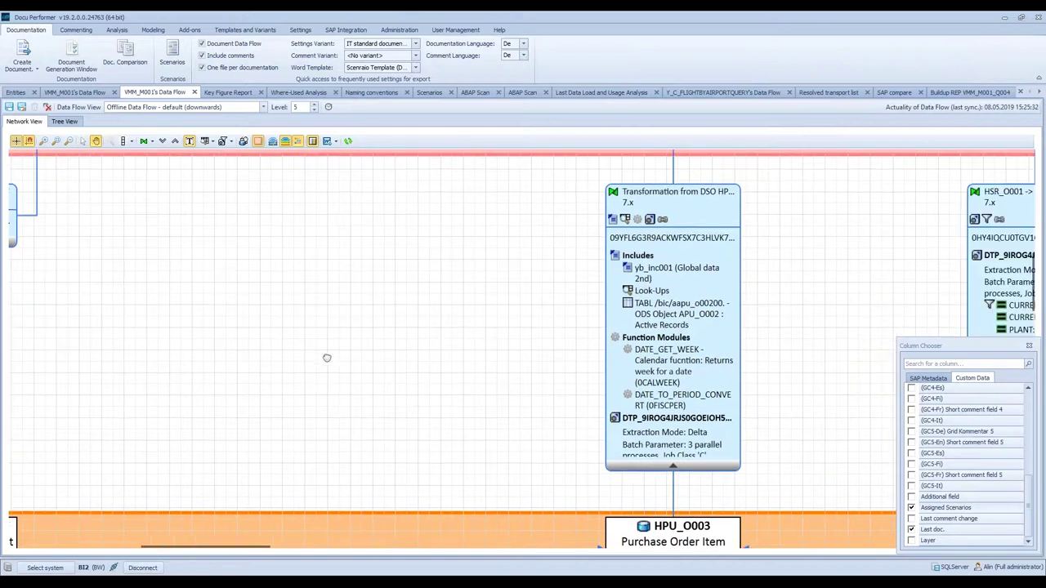
drag(422, 350, 468, 377)
drag(483, 431, 538, 315)
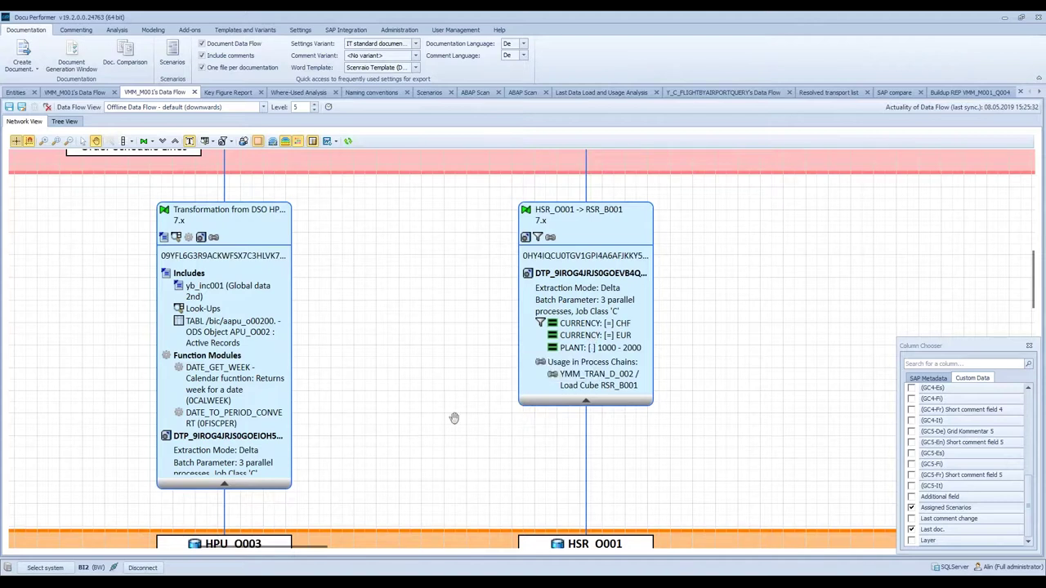
scroll(480, 391, up, 1)
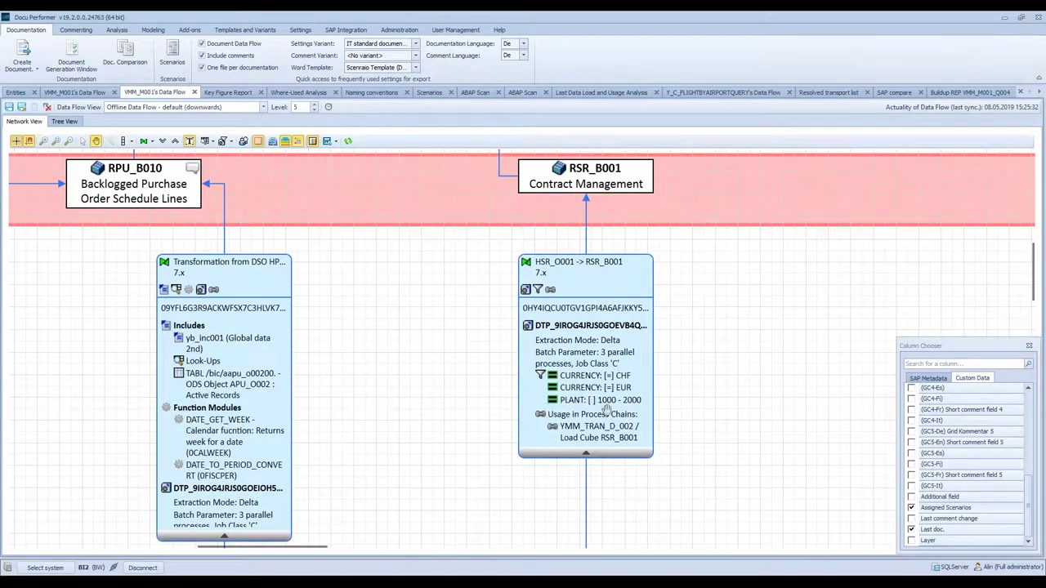
drag(472, 426, 452, 385)
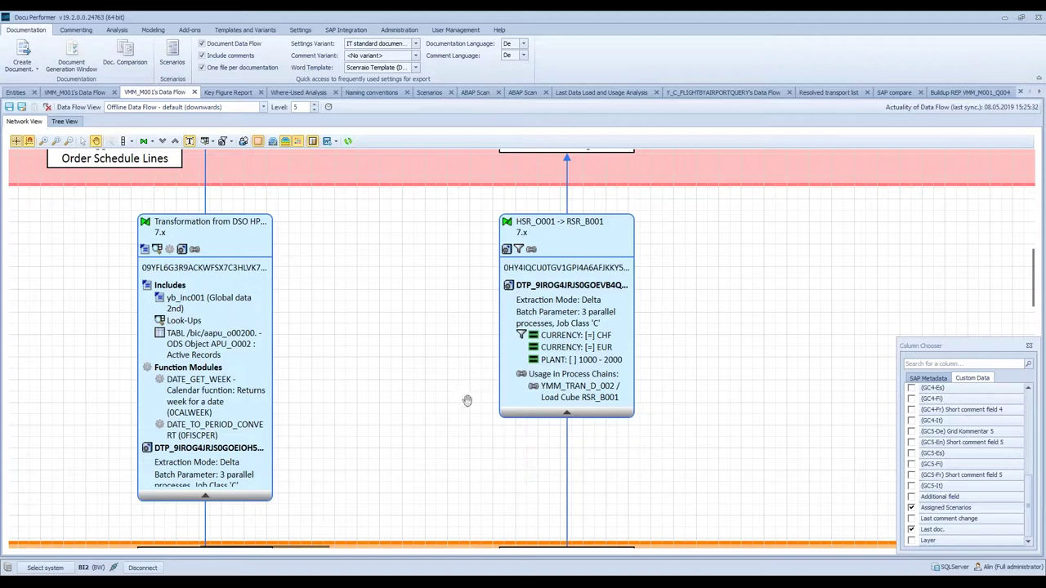
drag(466, 400, 499, 510)
drag(354, 318, 496, 460)
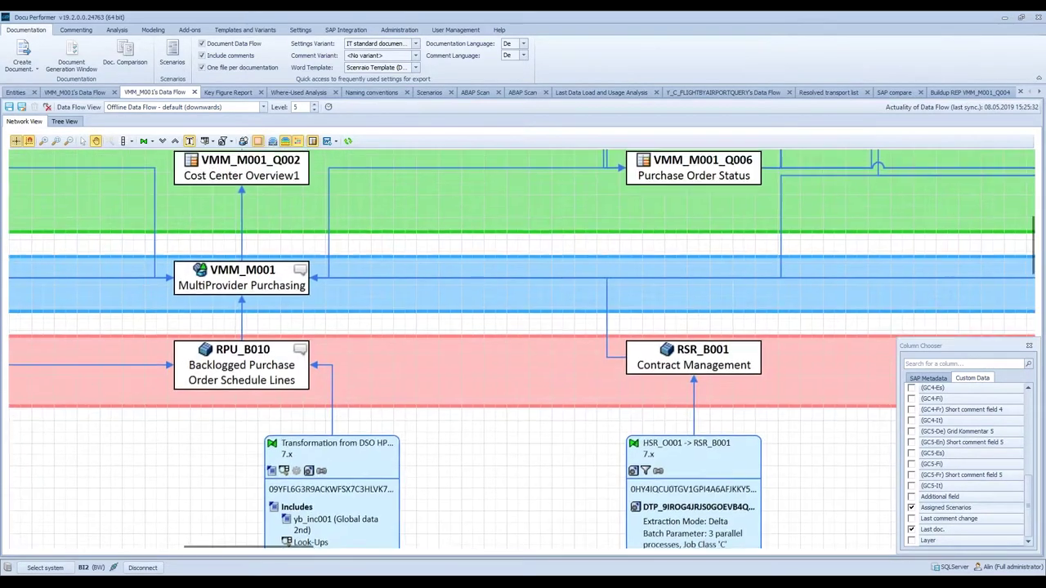
Check the available data flow views, highlight the connections of RSR_B001 Contract Management, and exclude that InfoCube from the current view
click(263, 107)
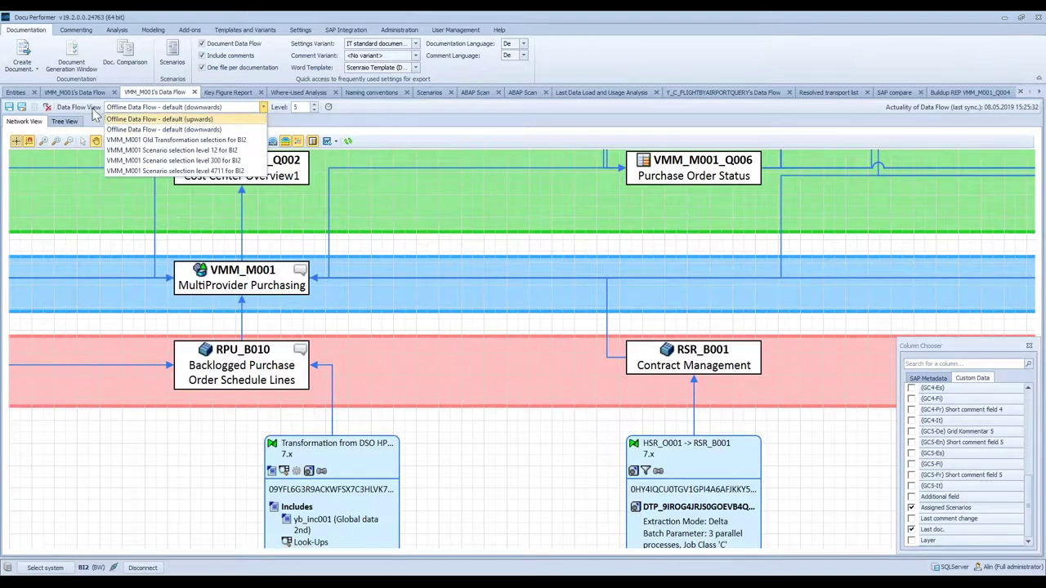
click(439, 448)
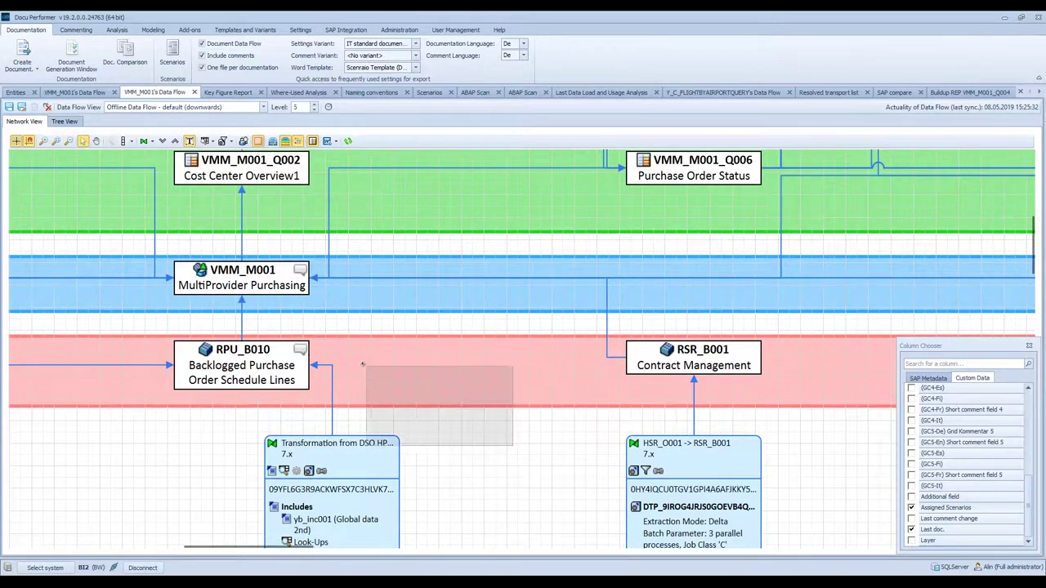
click(651, 352)
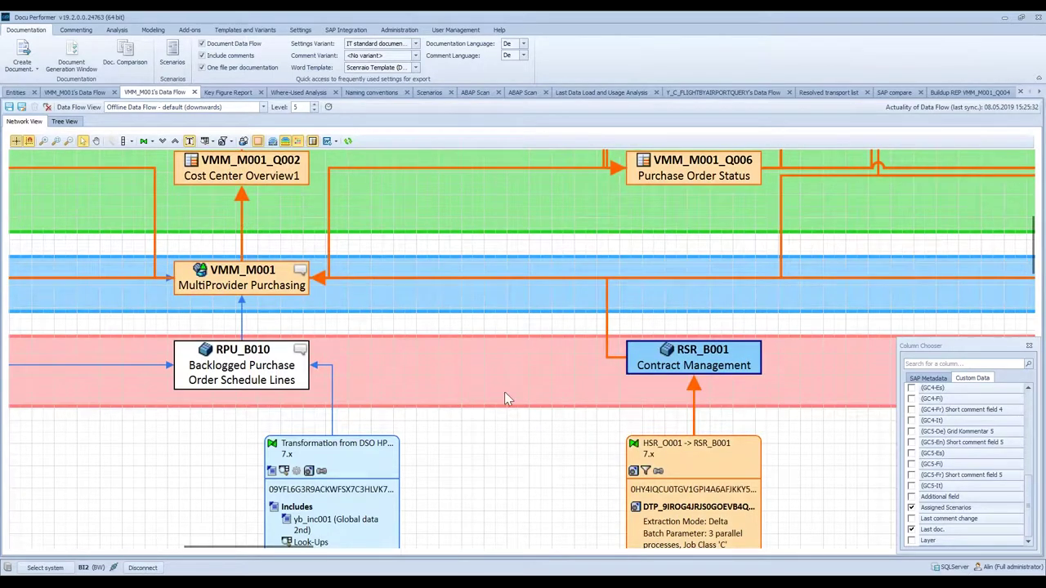
scroll(504, 391, down, 5)
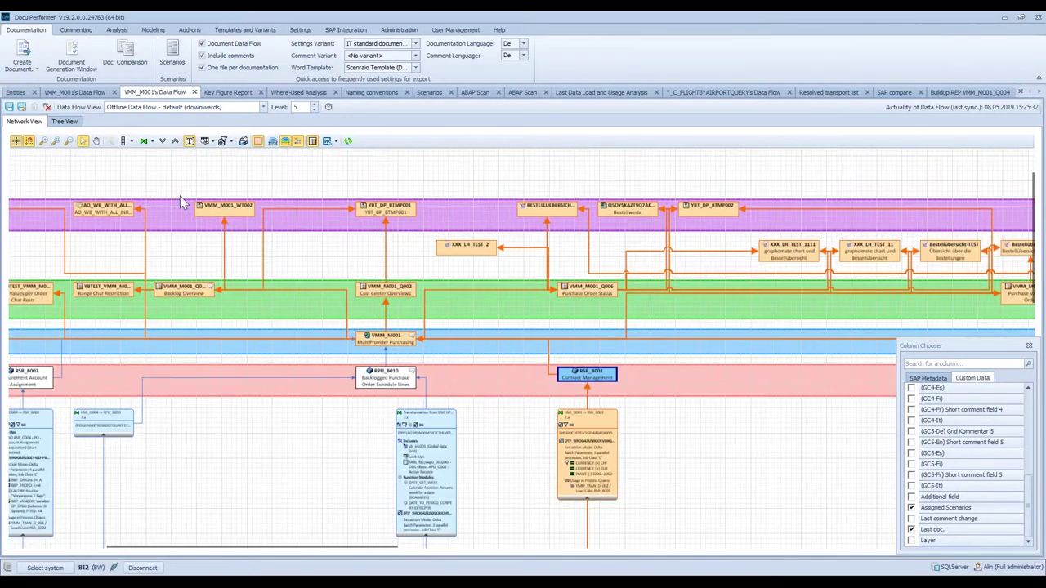
right_click(570, 352)
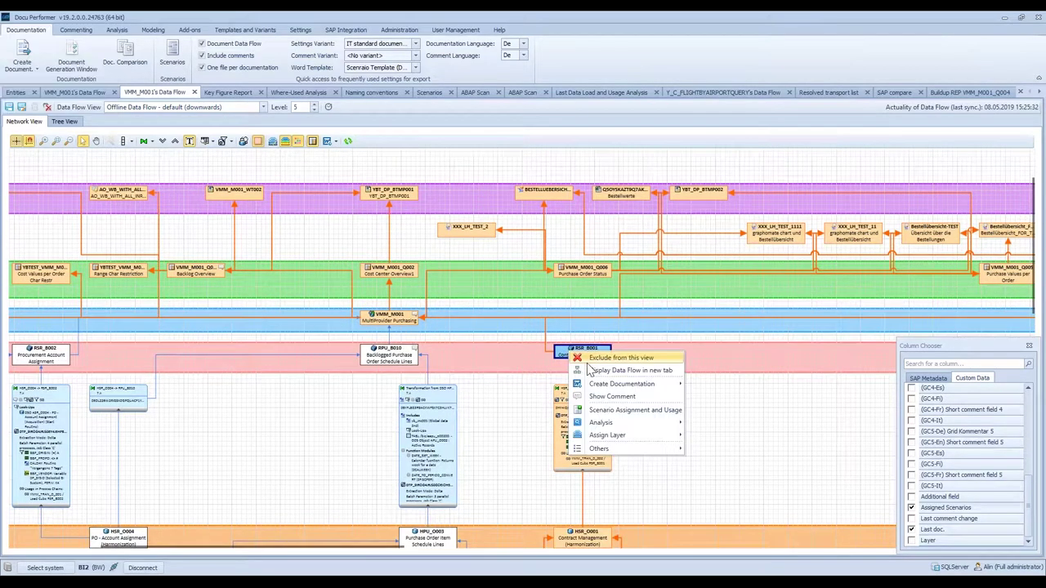
click(588, 363)
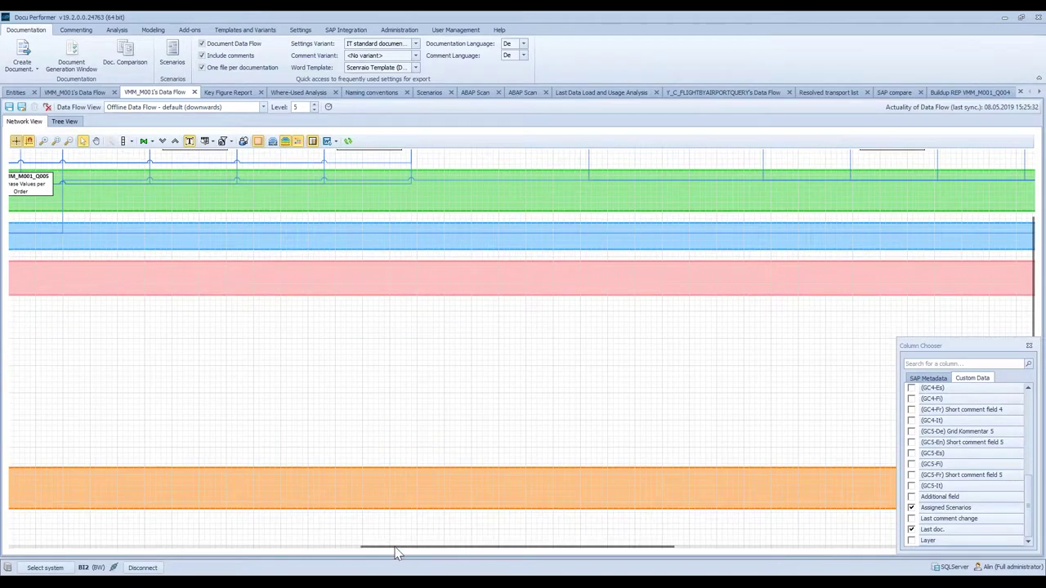
Check the saved data flow views available for MultiProvider VMM_M001 and close the Column Chooser
drag(395, 548, 30, 546)
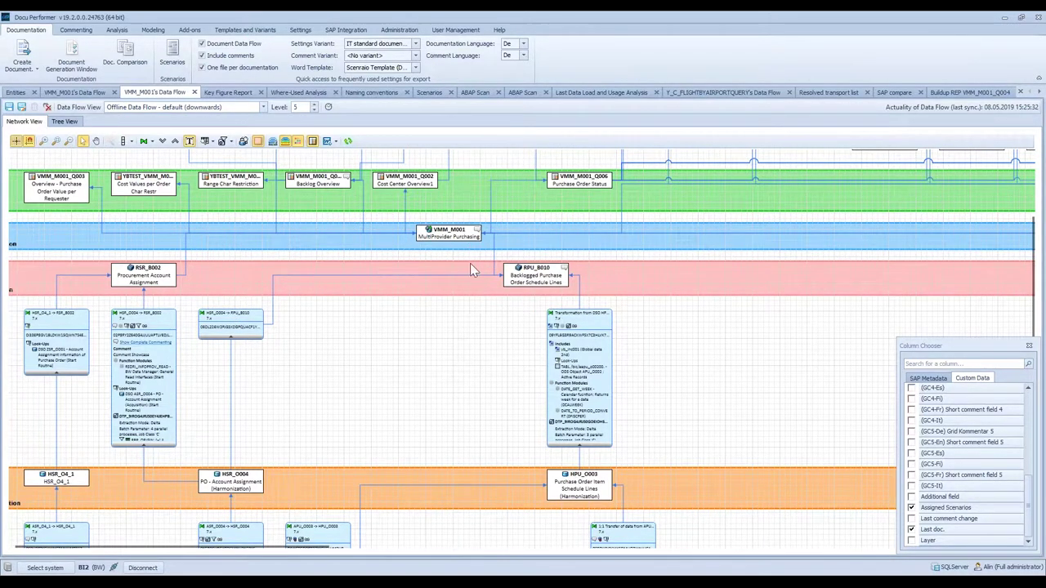
scroll(470, 263, up, 3)
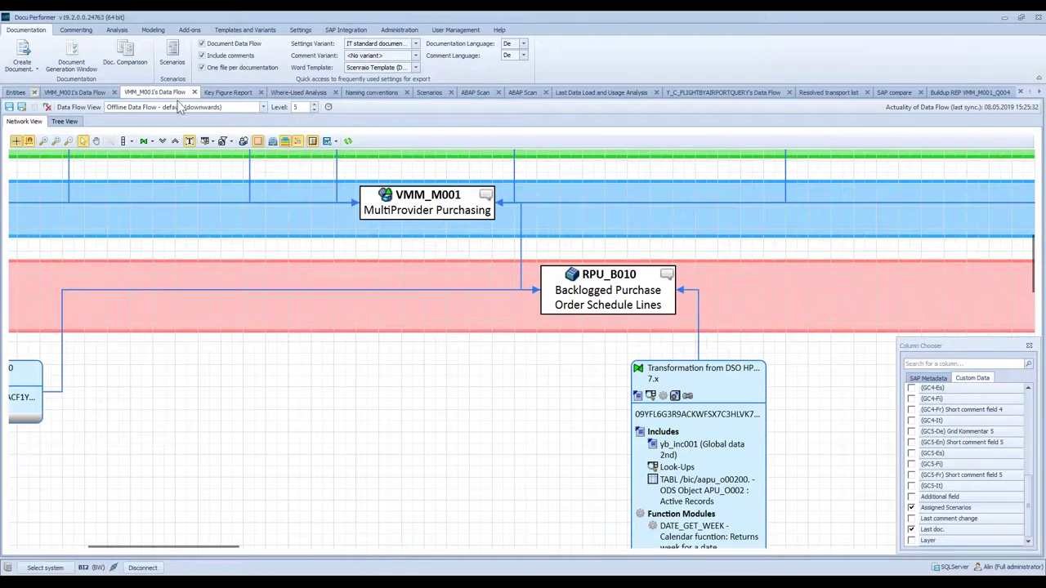
click(263, 108)
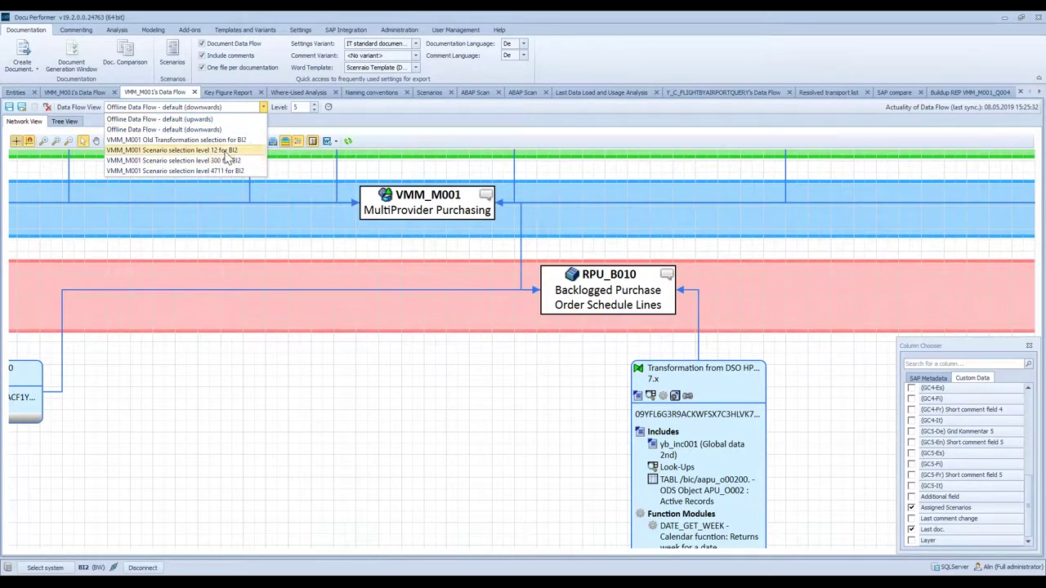
click(380, 149)
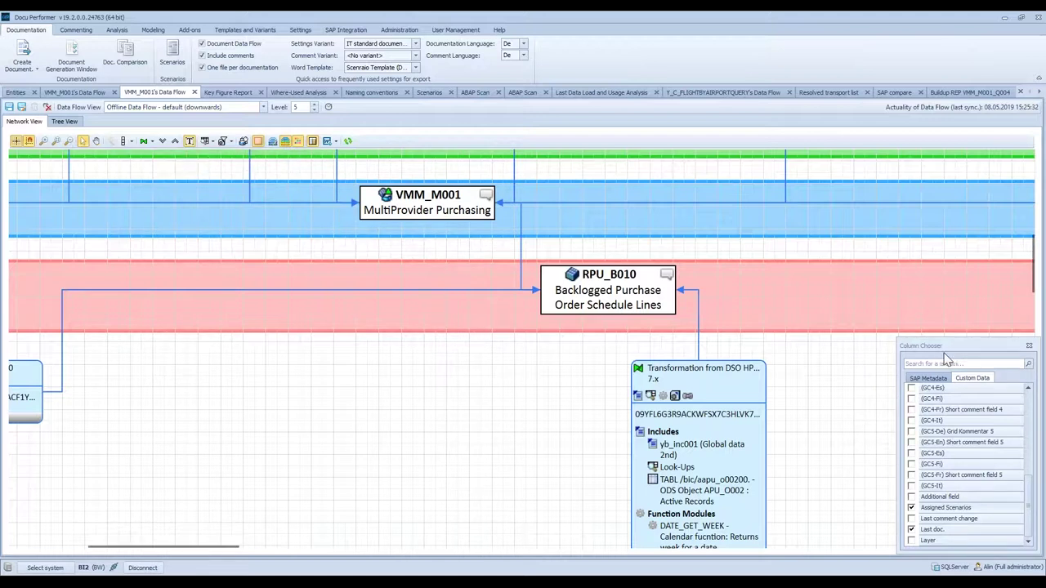
click(1029, 346)
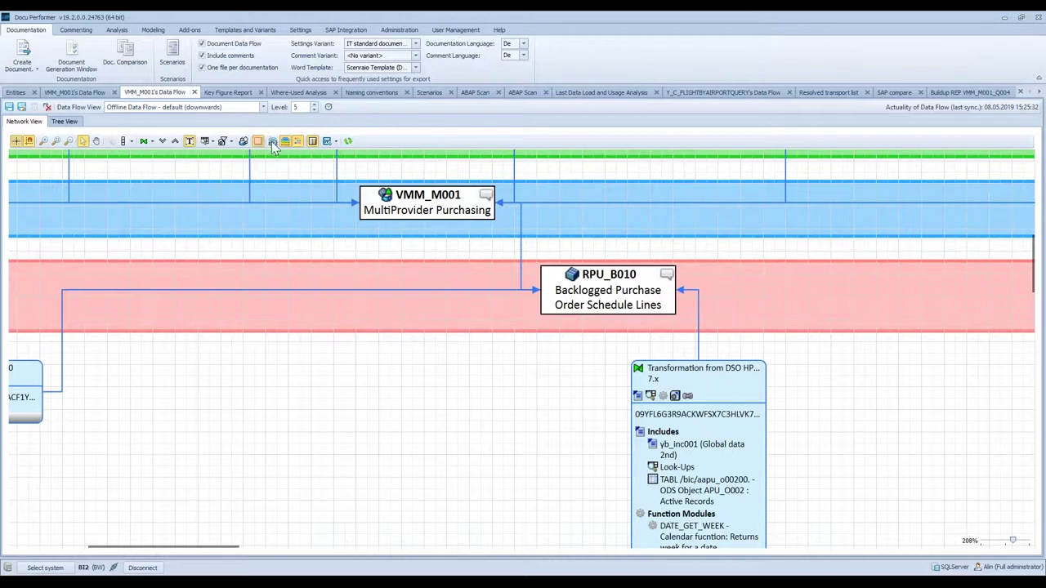
scroll(329, 288, down, 3)
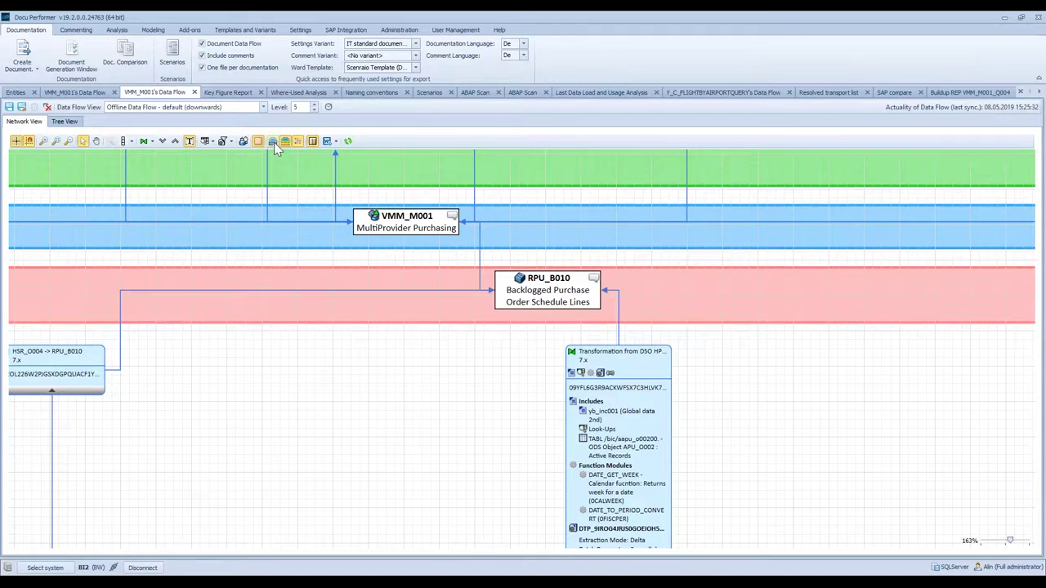
In the tree view, examine the look-up and DTP filter of the transformation below HSR_O004, and remove the Process Chains column
click(65, 122)
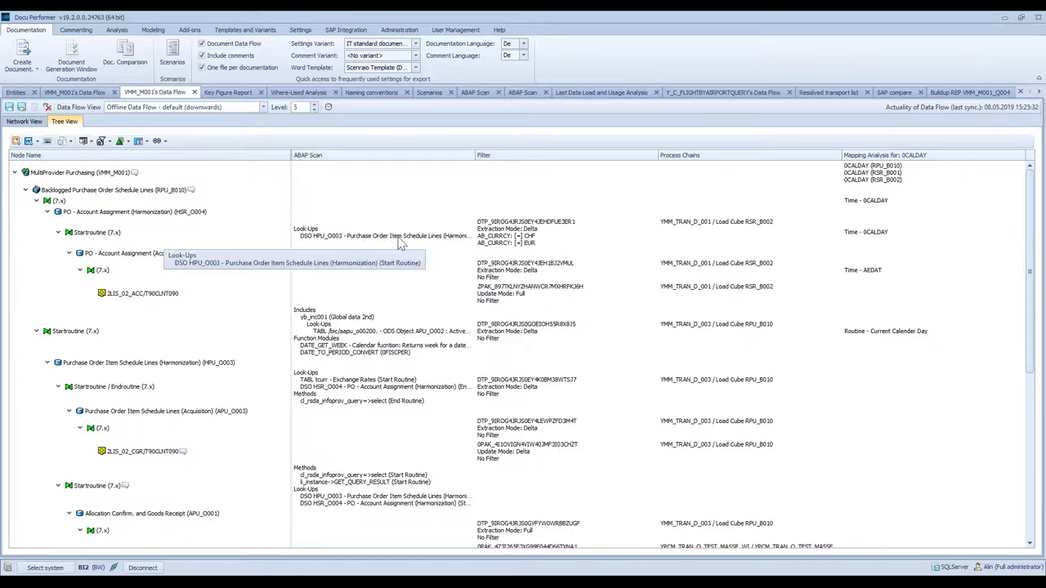
click(341, 239)
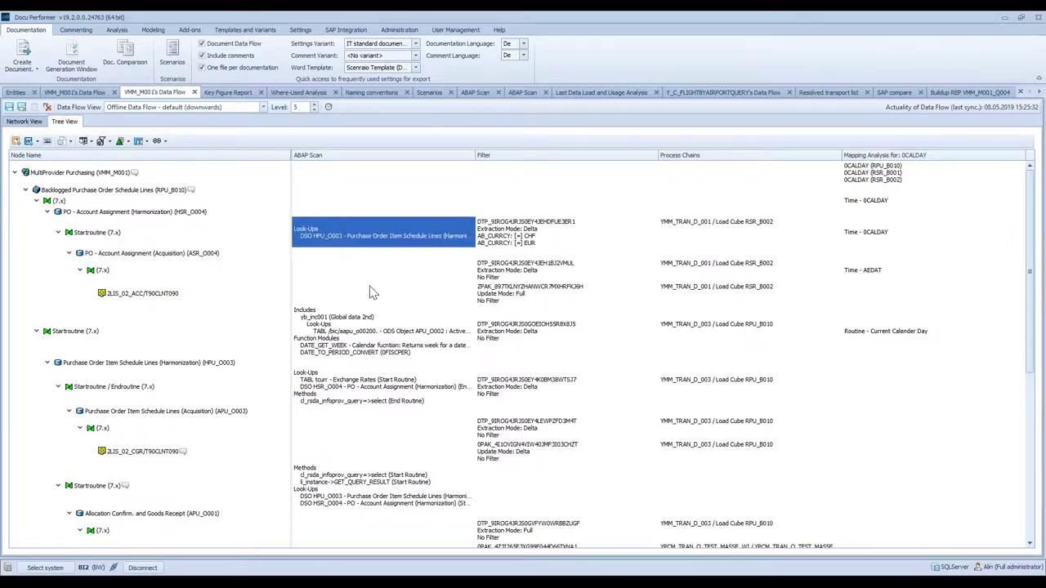
click(529, 233)
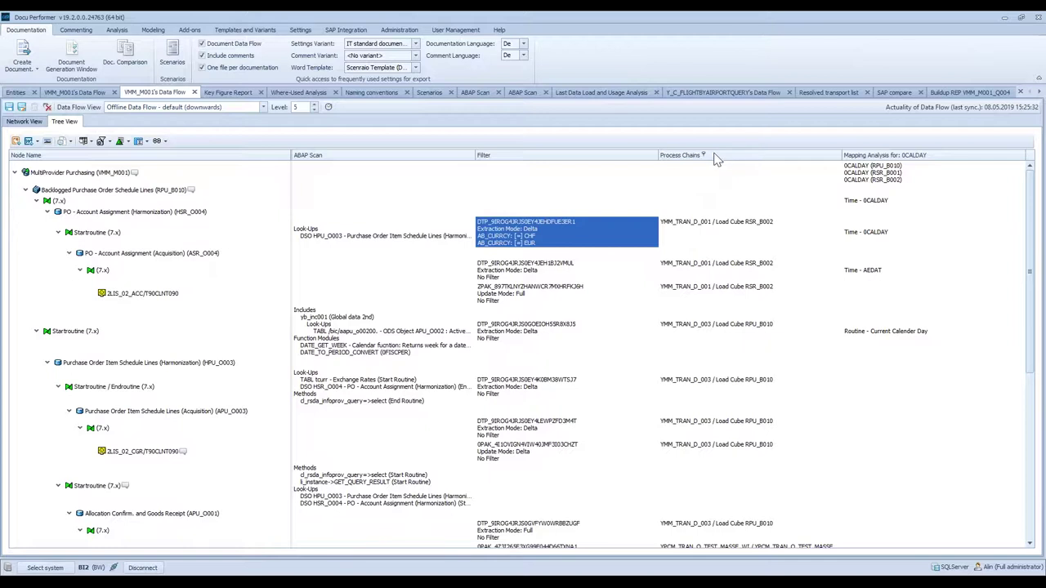
drag(715, 157, 651, 105)
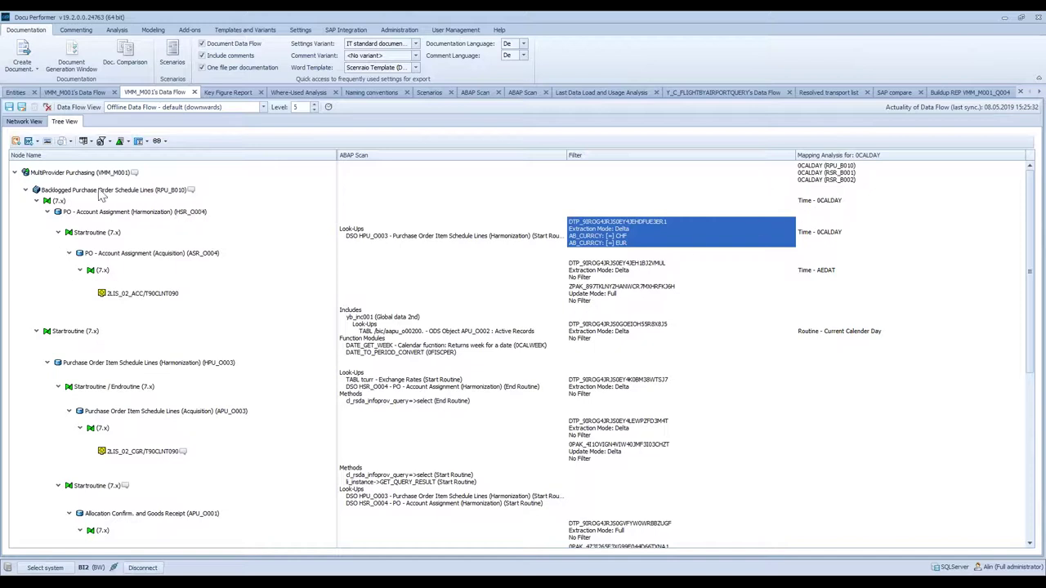
Trace the 0CALDAY mapping through the transformations below RPU_B010 and RSR_B002 down to DataSource 2LIS_02_ACC
click(814, 210)
click(816, 237)
click(817, 275)
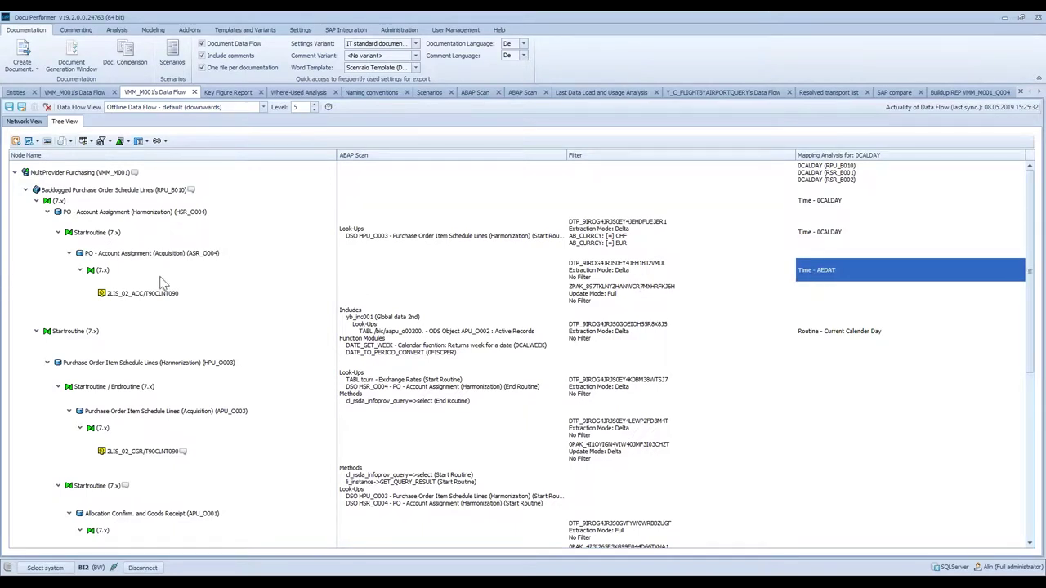
click(125, 297)
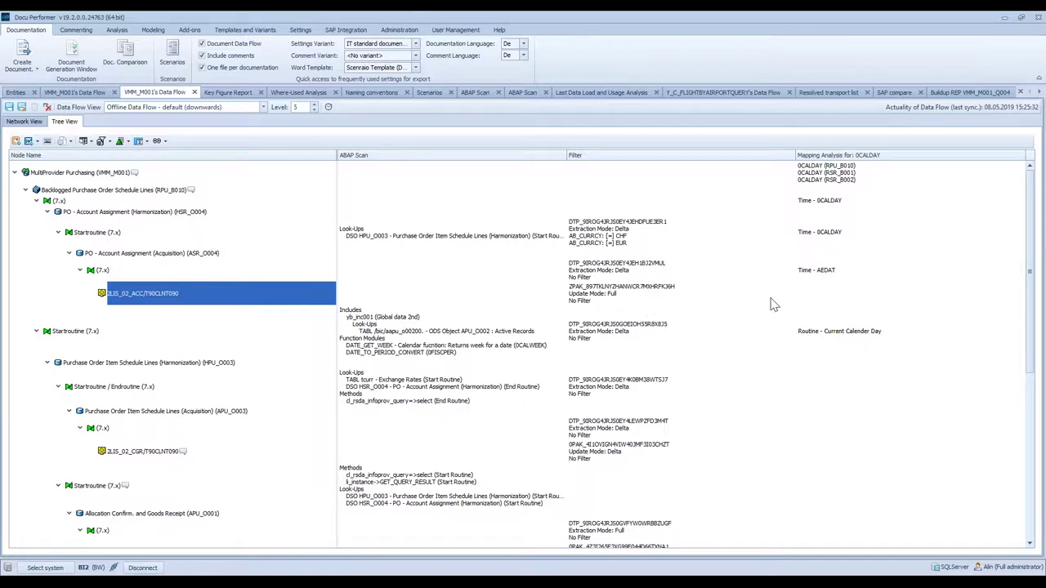
scroll(773, 305, down, 3)
scroll(774, 305, down, 3)
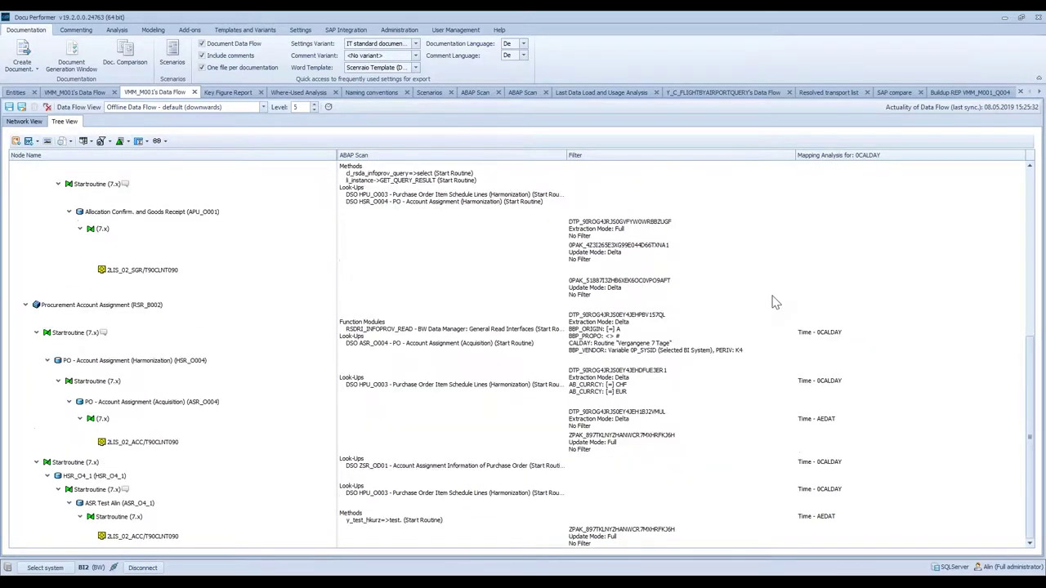
click(820, 421)
scroll(823, 323, up, 5)
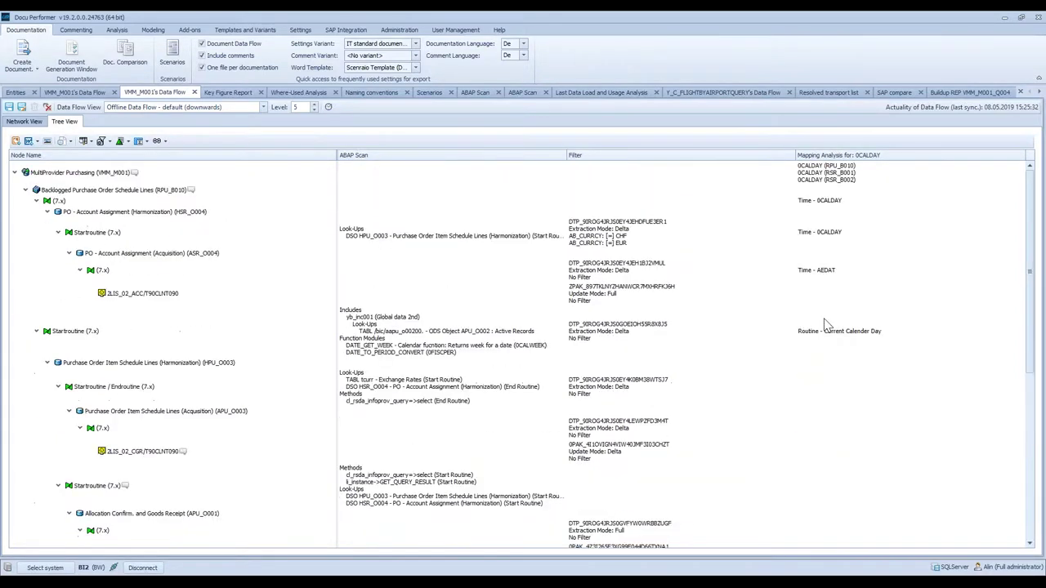
scroll(823, 323, down, 5)
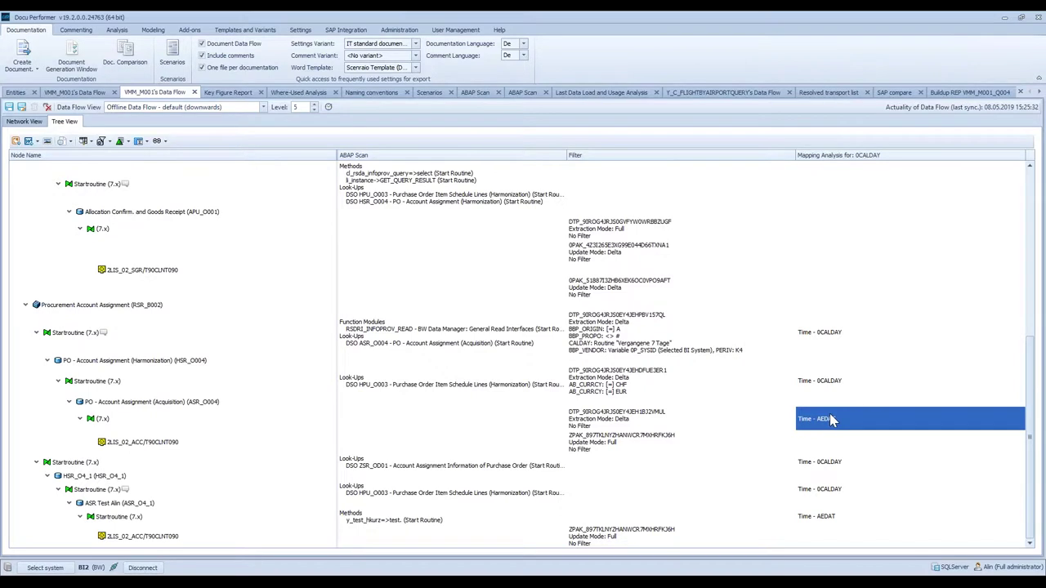
Display the source code of the "Routine - Current Calender Day" mapping for 0CALDAY in RPU_B010, and close it after viewing
scroll(829, 419, up, 10)
click(837, 320)
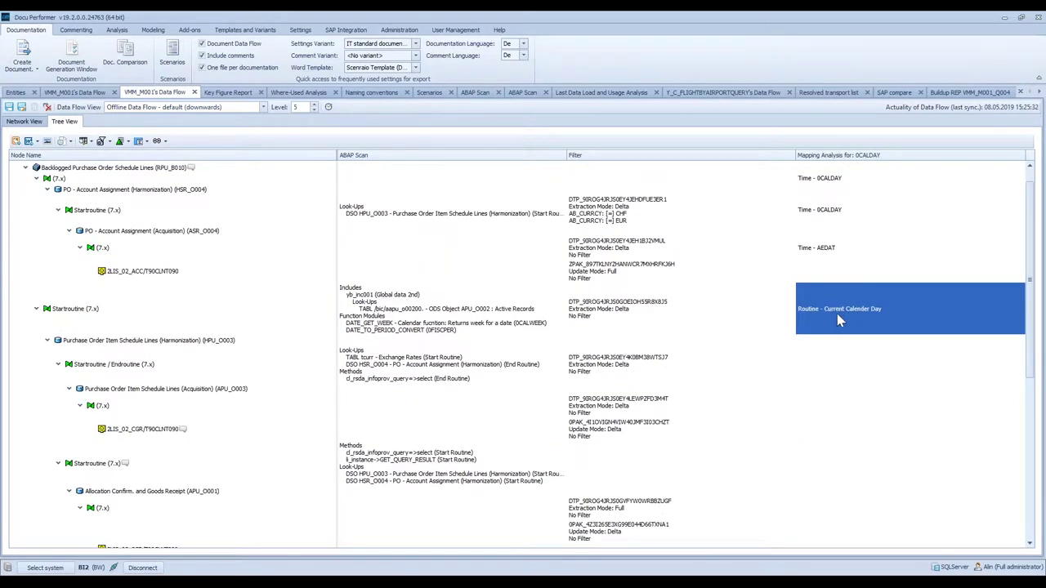
right_click(837, 320)
mouse_move(778, 381)
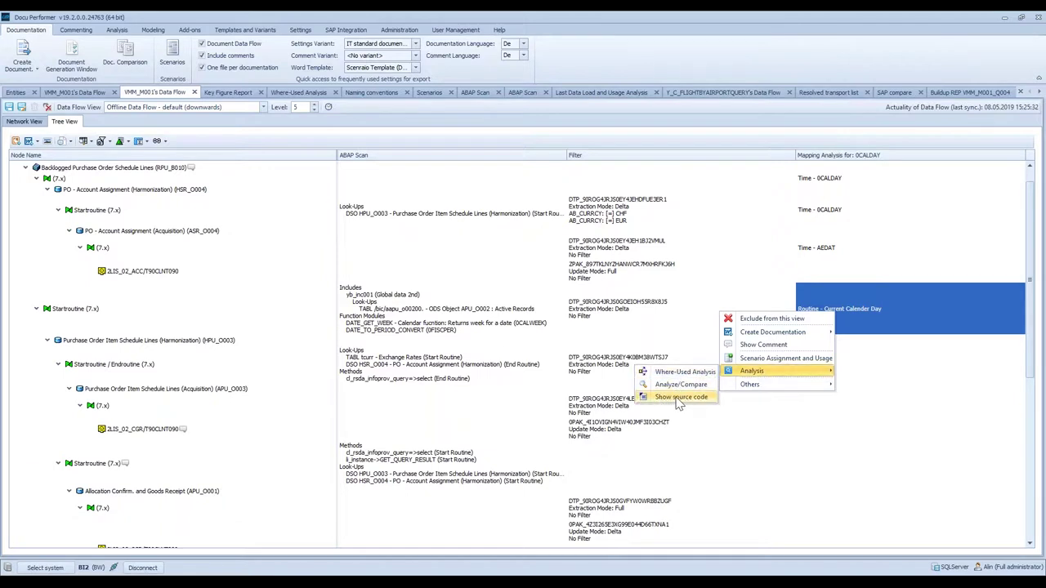
click(575, 56)
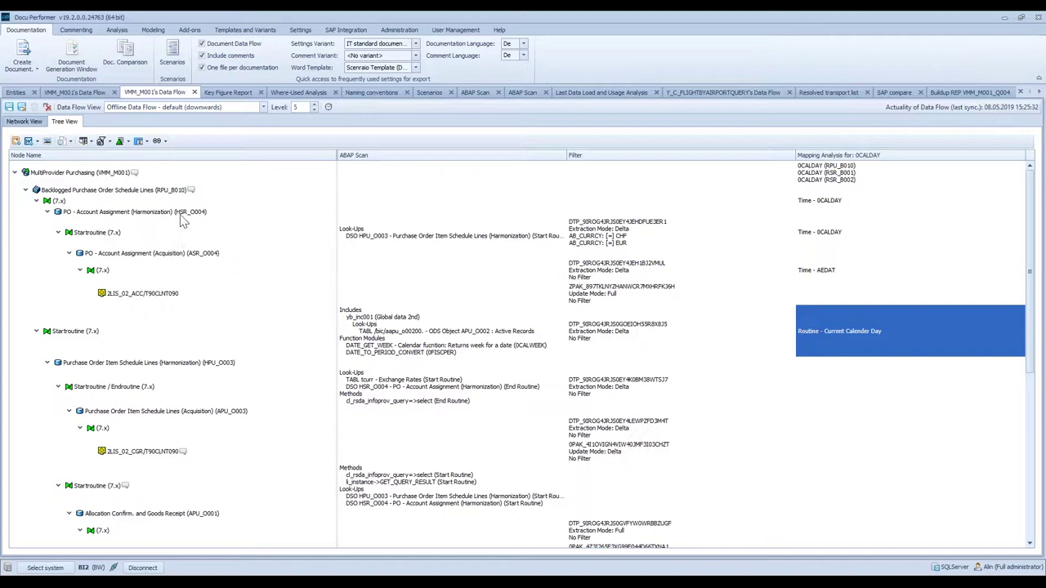
Switch to the Key Figure Report for VMM_M001 and examine the key figures' formulas and selection details
click(17, 92)
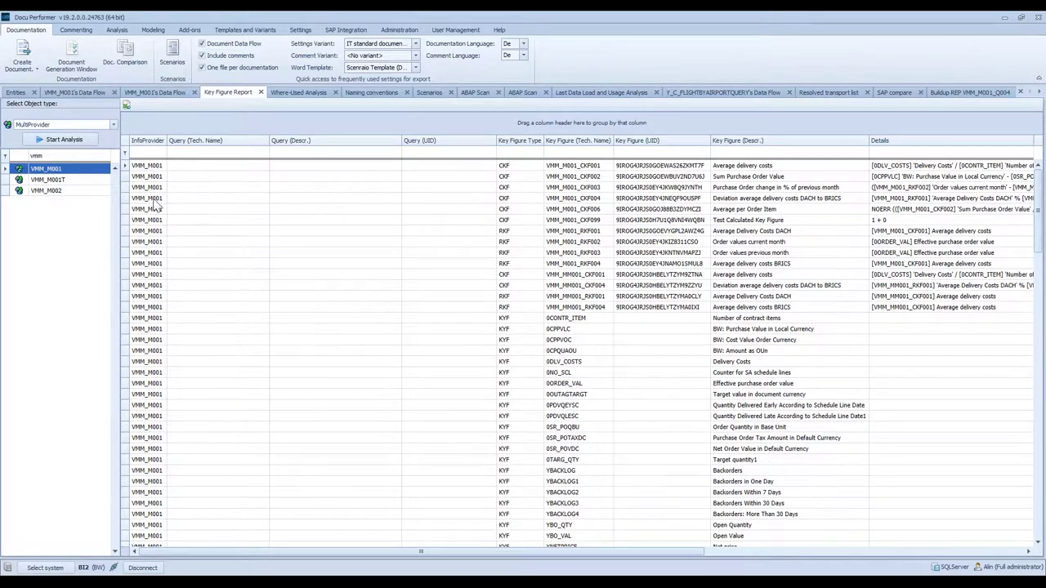
scroll(173, 198, down, 15)
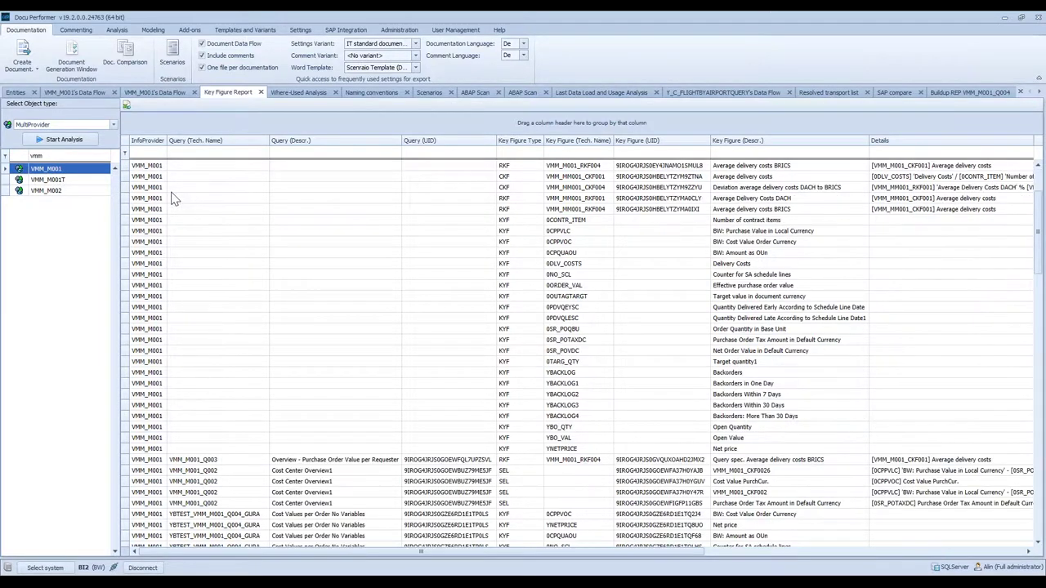
scroll(172, 197, down, 5)
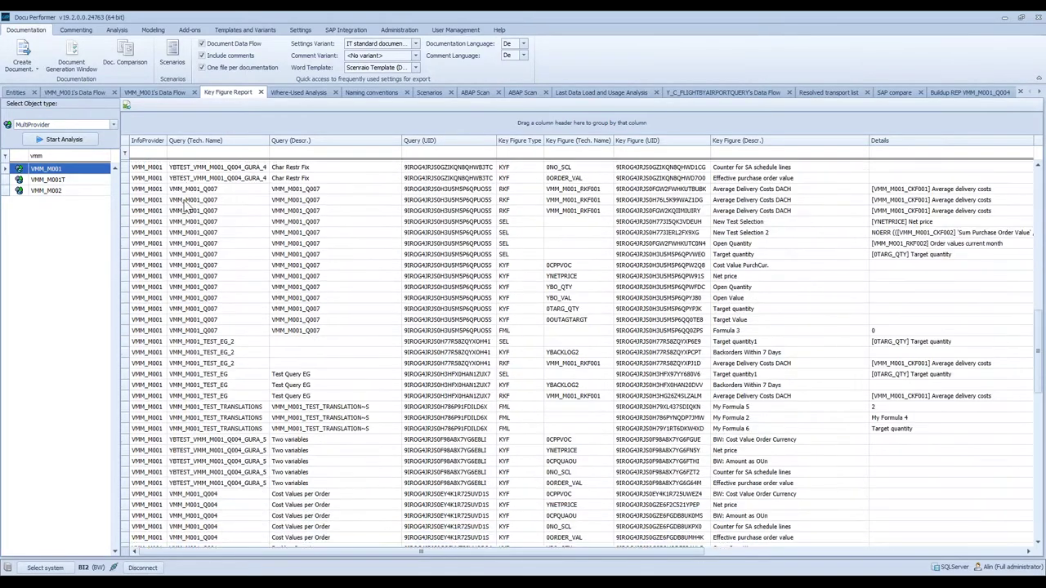
scroll(626, 237, up, 10)
scroll(626, 237, up, 9)
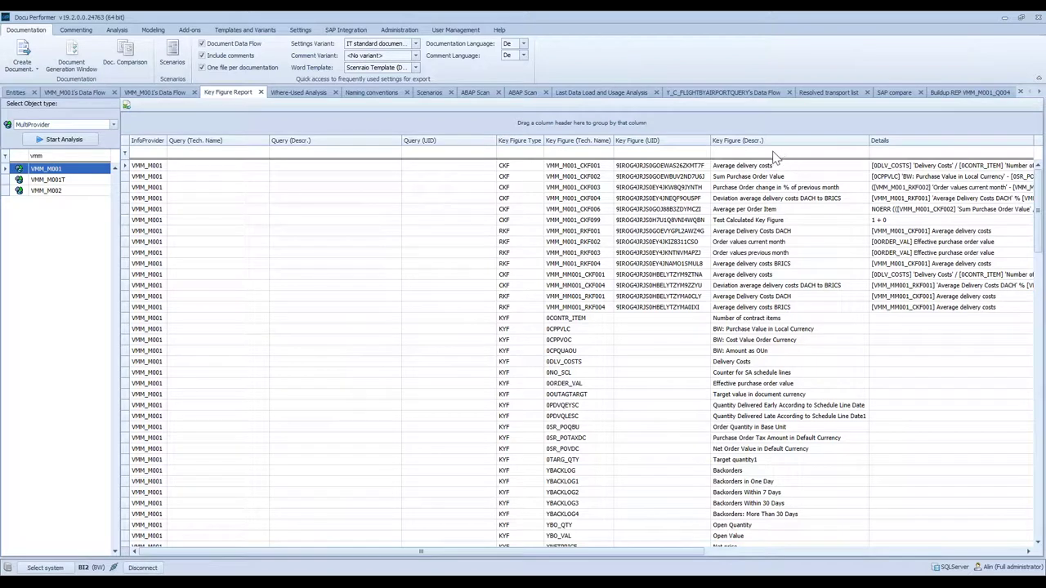
click(936, 177)
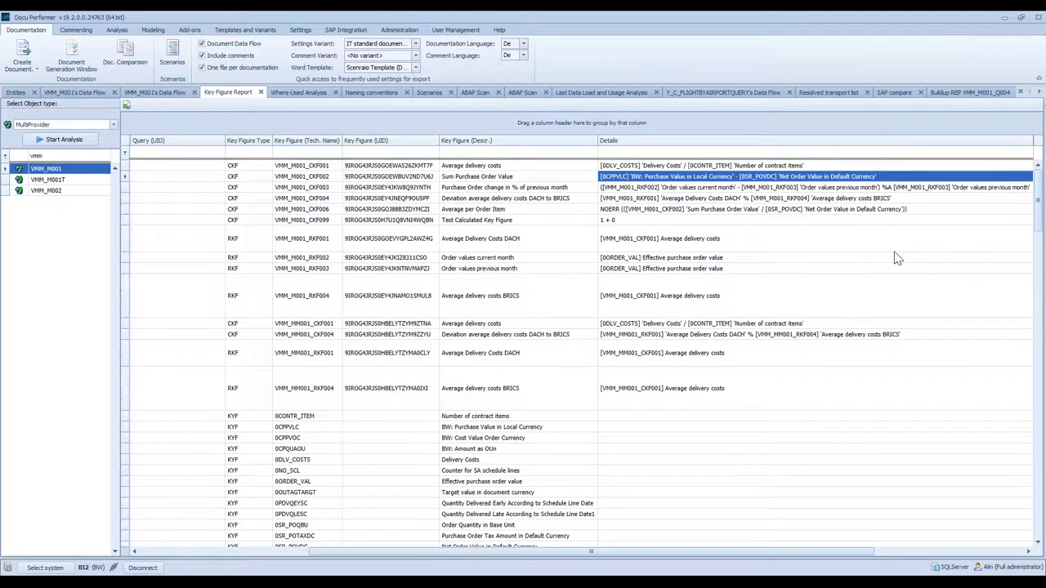
drag(693, 553, 910, 286)
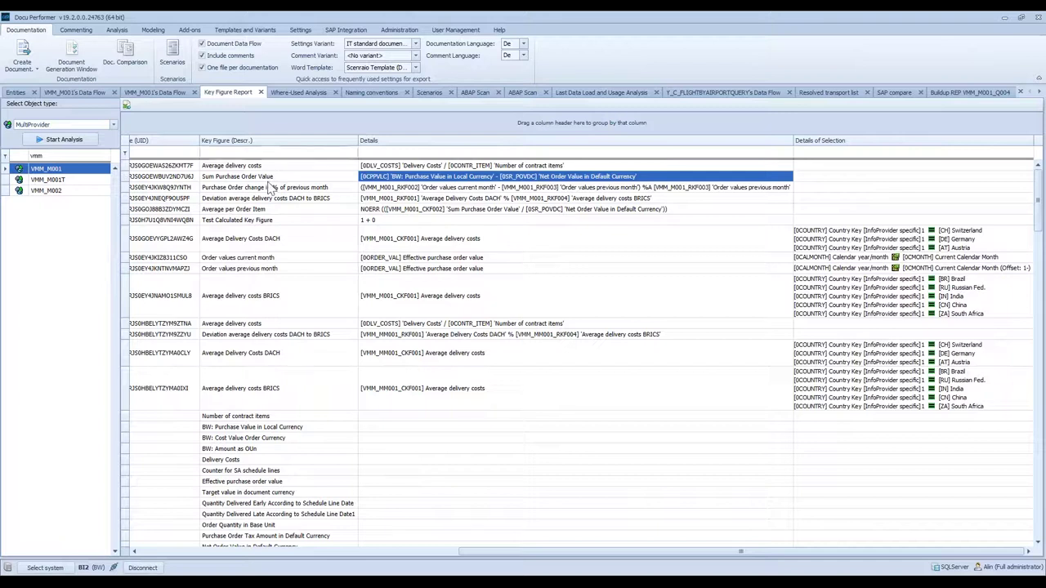
Filter the key figure descriptions by "open qua" and compare the types, technical names and details of the Open Quantity entries
text(open qua)
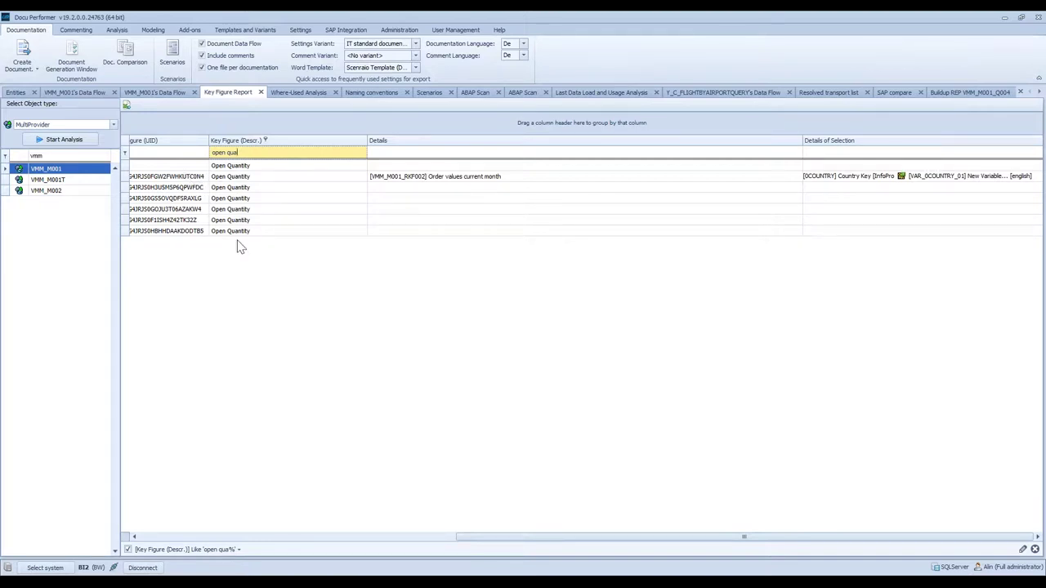
drag(459, 540, 259, 539)
click(327, 189)
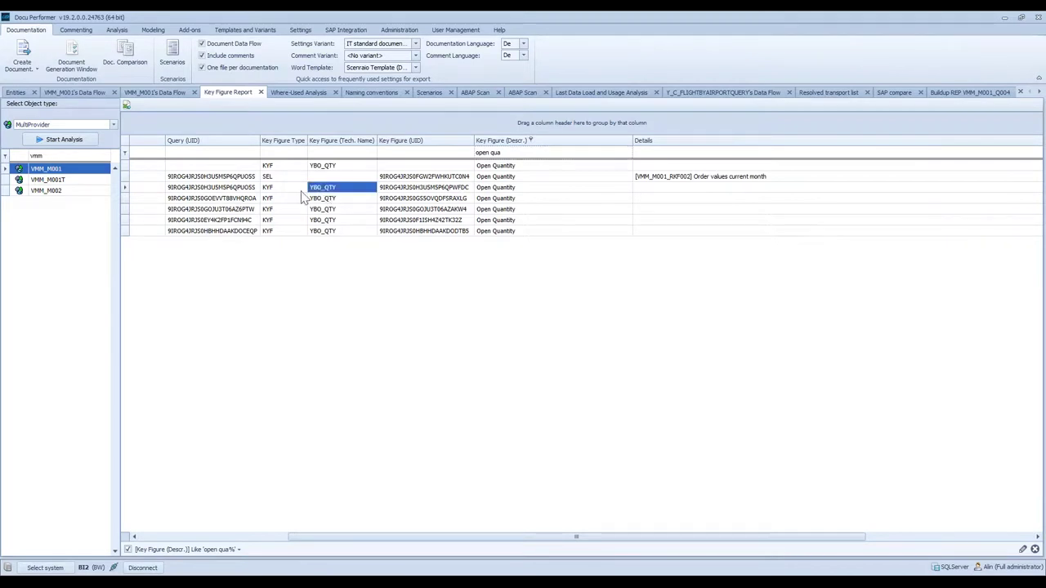
click(274, 178)
click(331, 177)
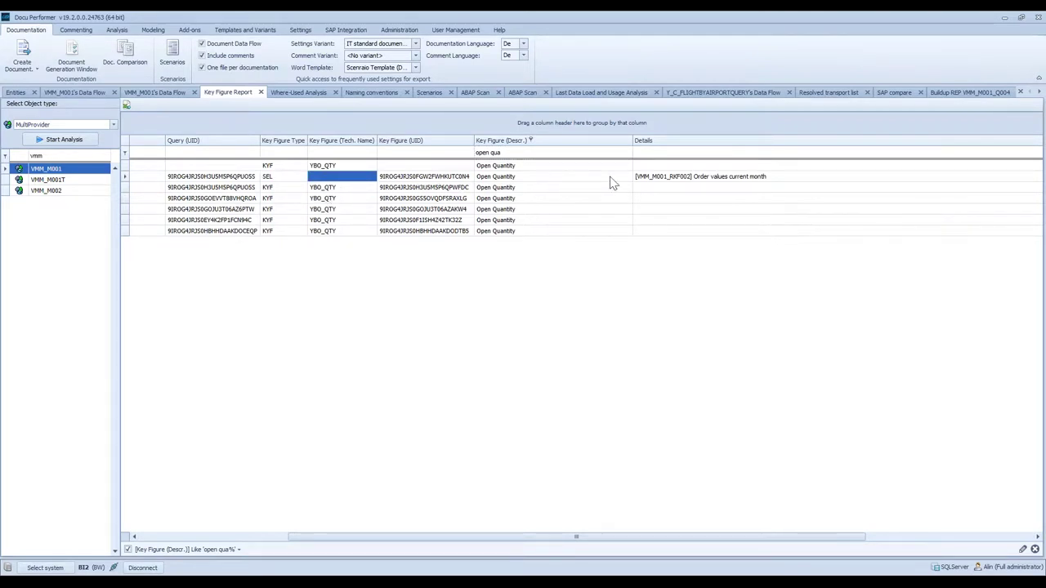
click(706, 178)
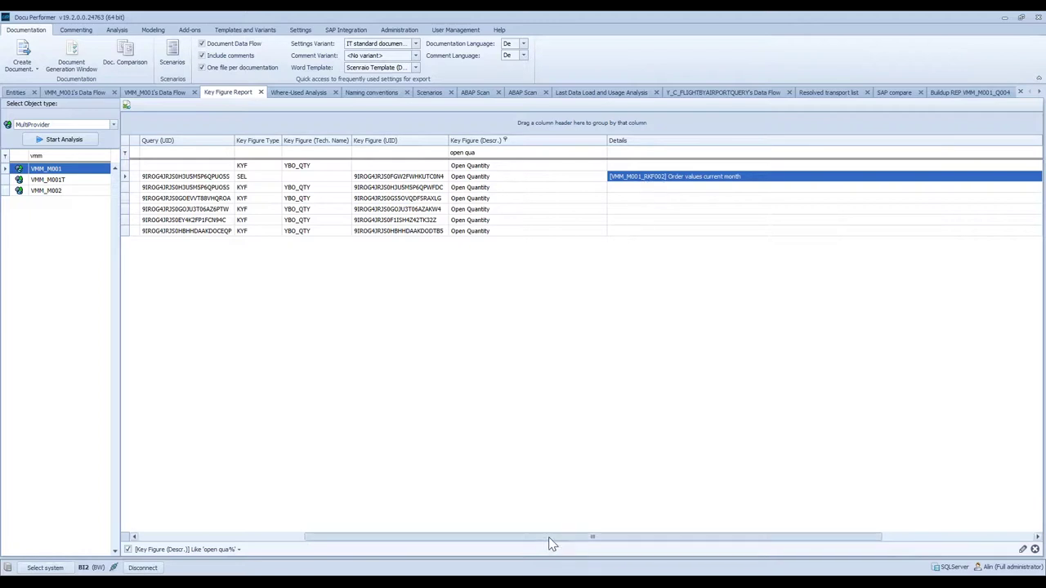
drag(554, 543, 638, 536)
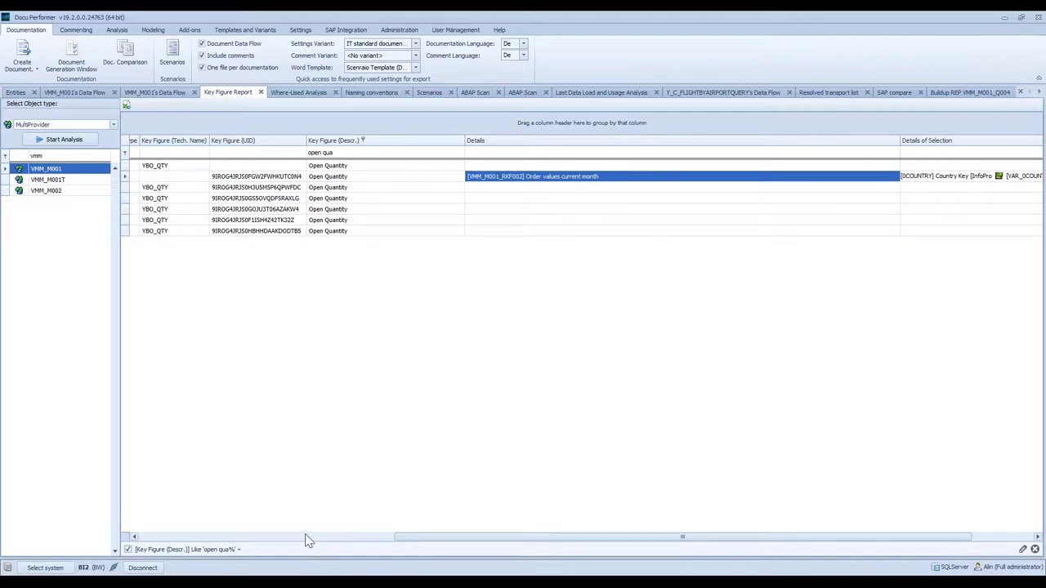
Examine the where-used analysis for 0CALDAY in BW objects and in code, including the source lines in reports and includes
click(298, 93)
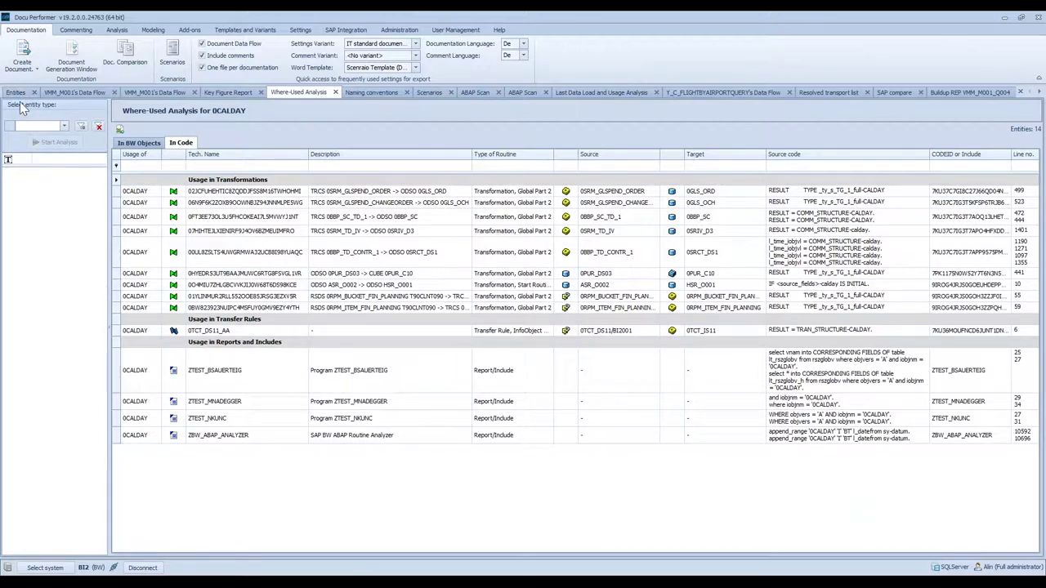
click(135, 144)
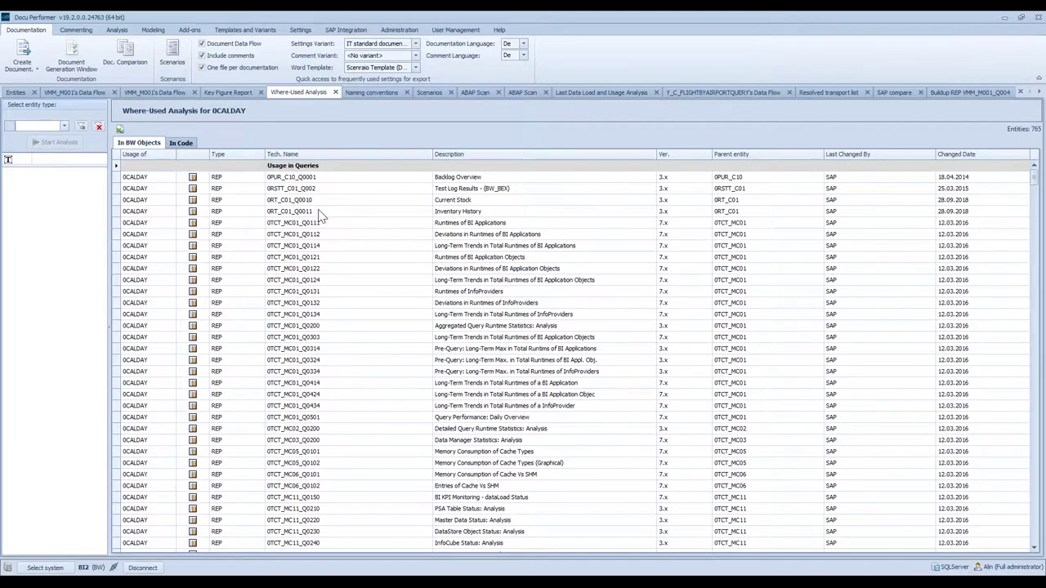
scroll(321, 215, down, 1)
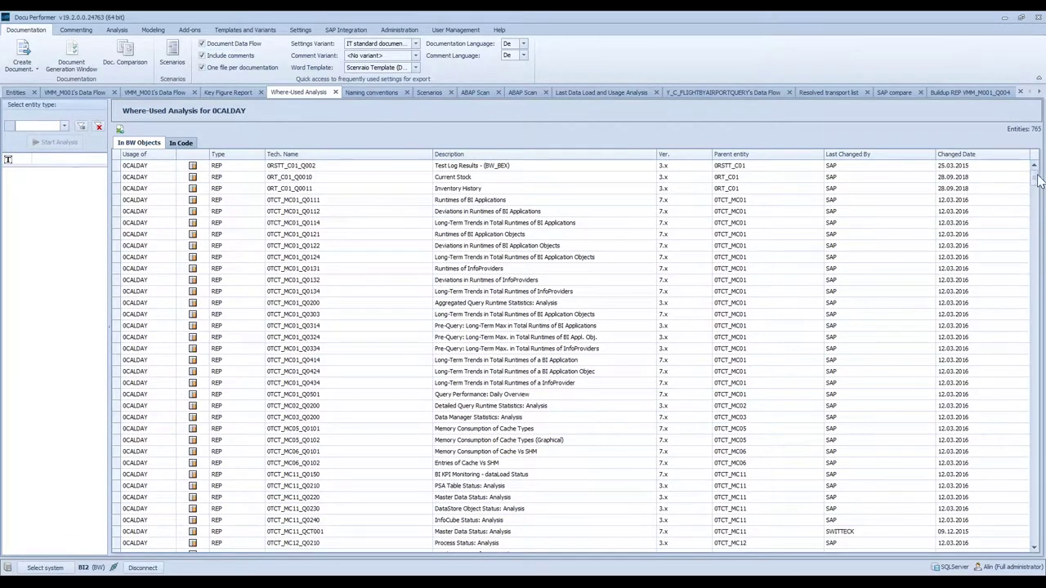
drag(1035, 184, 1000, 515)
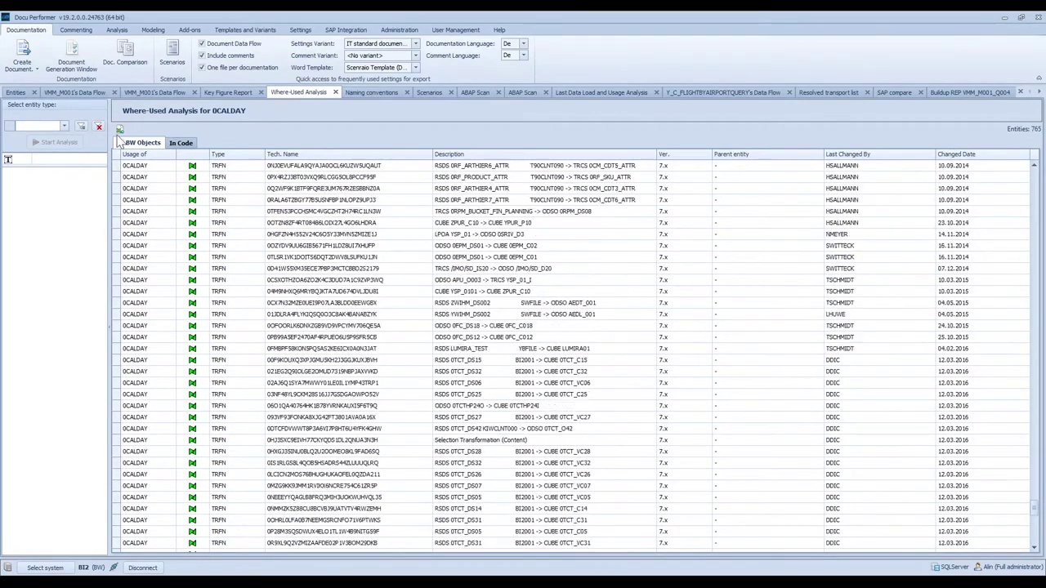
click(169, 143)
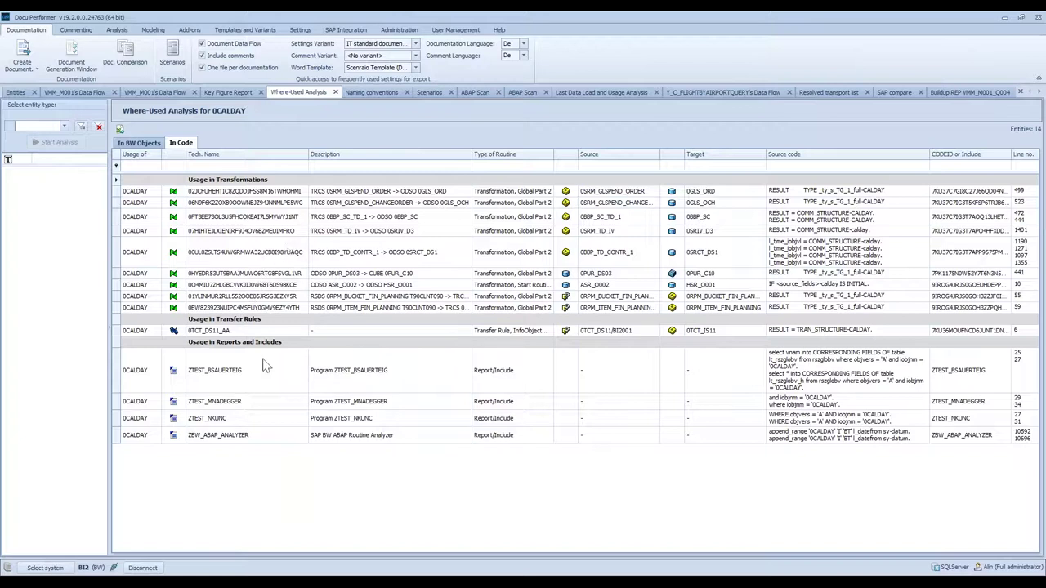
click(792, 378)
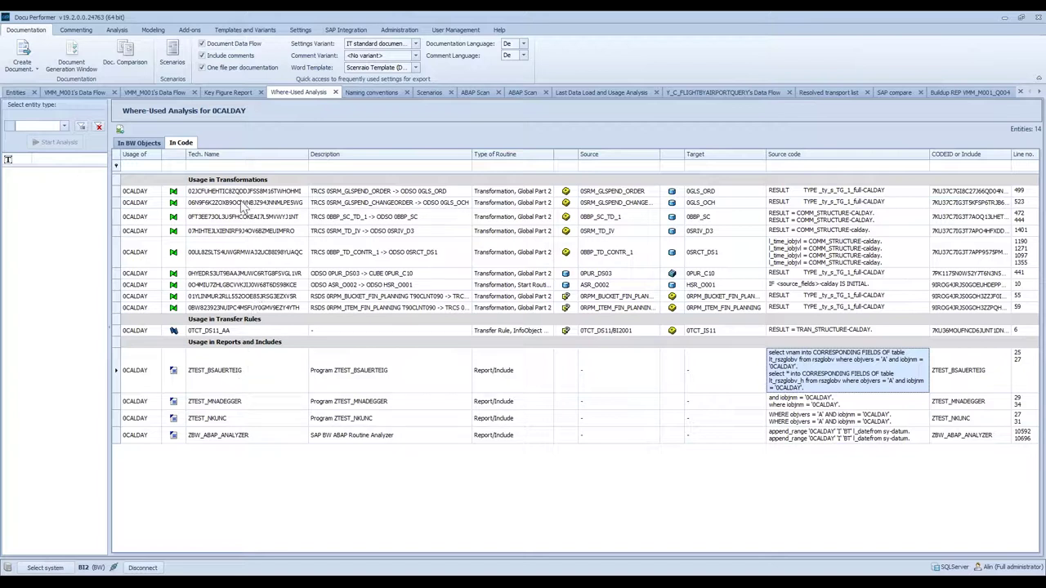
Review the entity types for naming conventions, keep MultiProvider, and add a second standard rule starting with /IMO
click(374, 92)
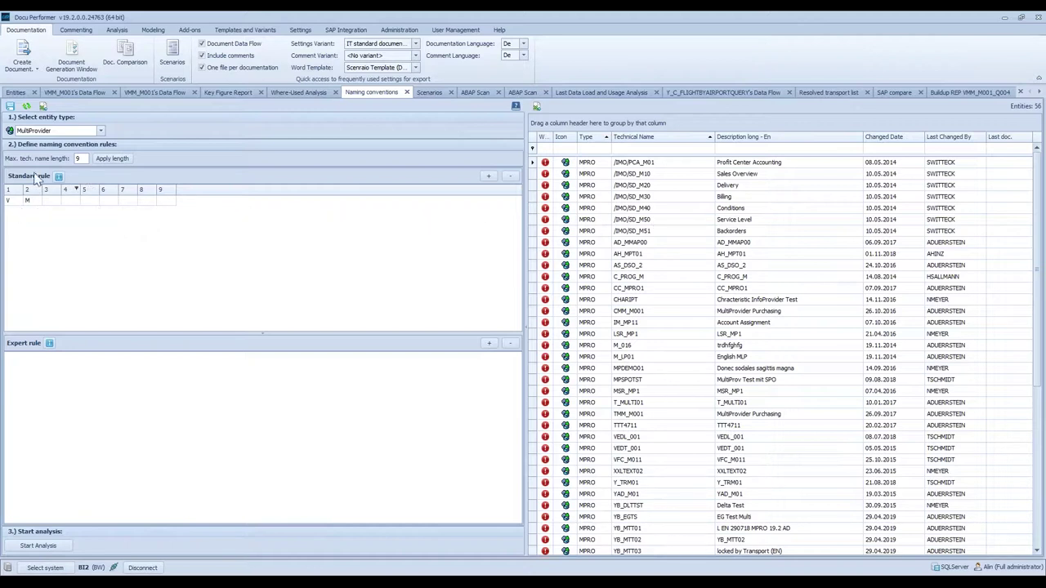
click(100, 131)
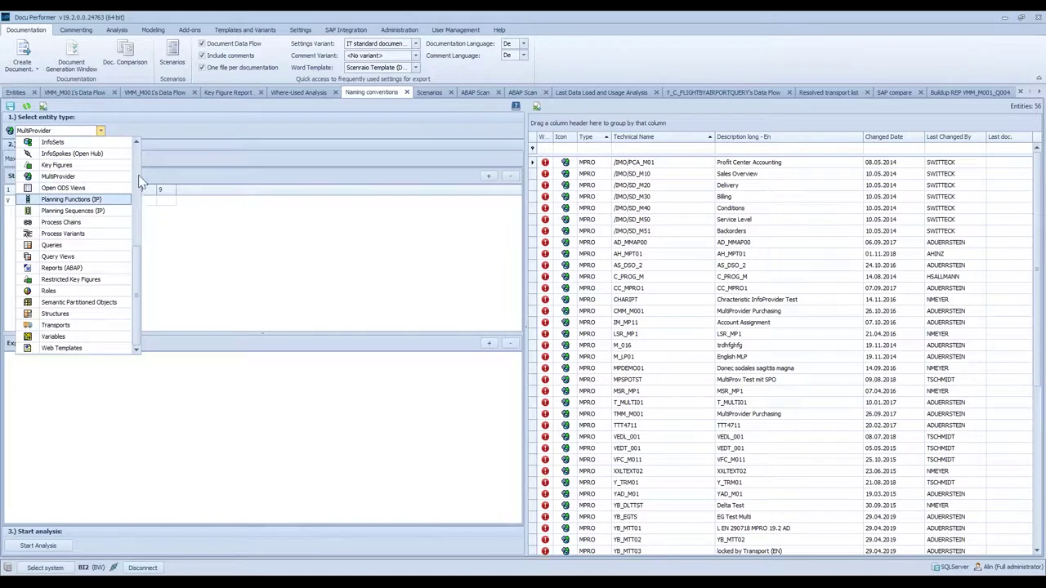
click(137, 173)
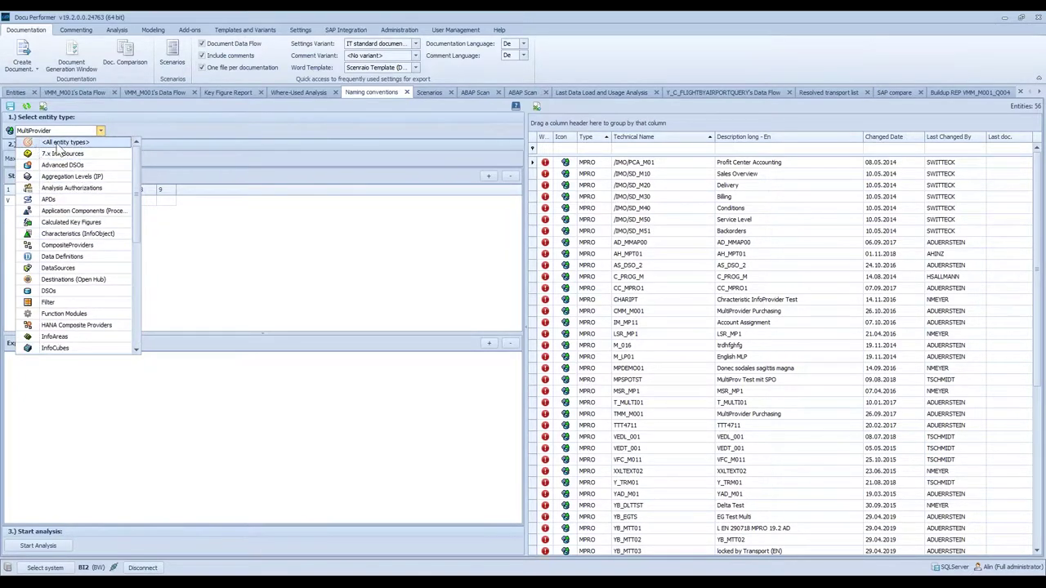
click(145, 133)
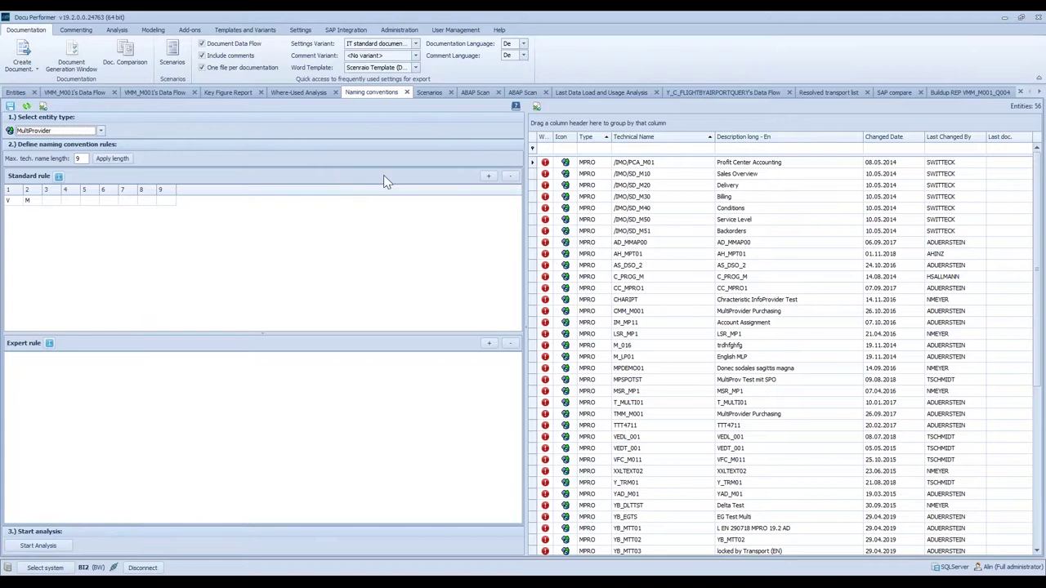
click(488, 177)
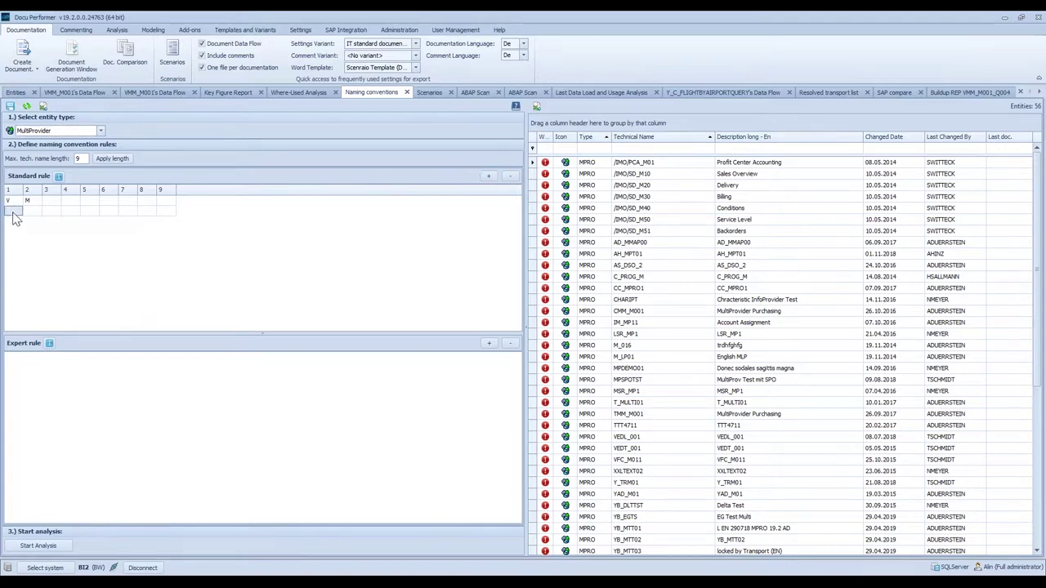
Examine the ABAP Scan for "break-point" and its uses in transformations and APDs
click(430, 92)
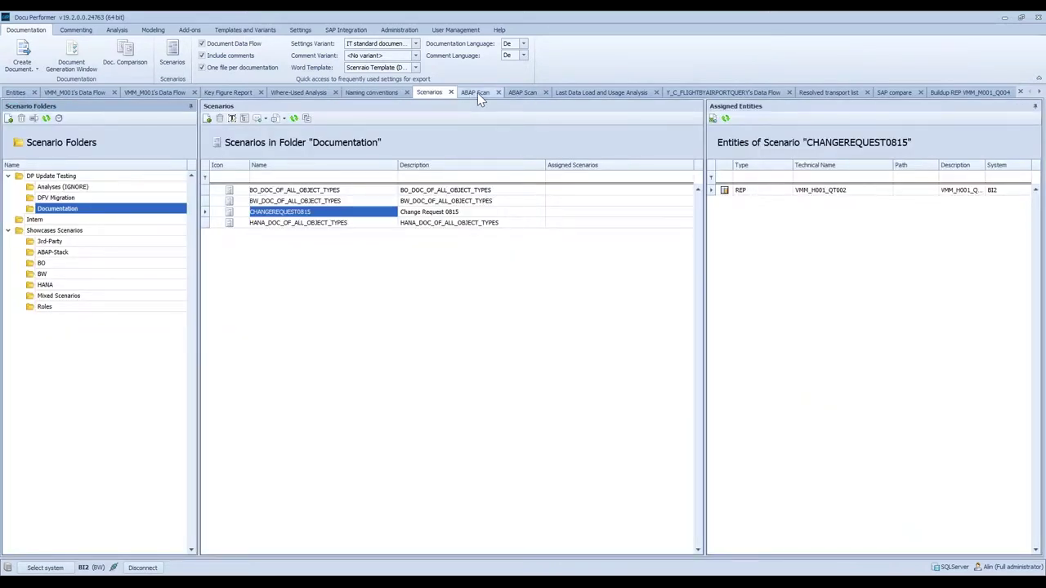
click(477, 93)
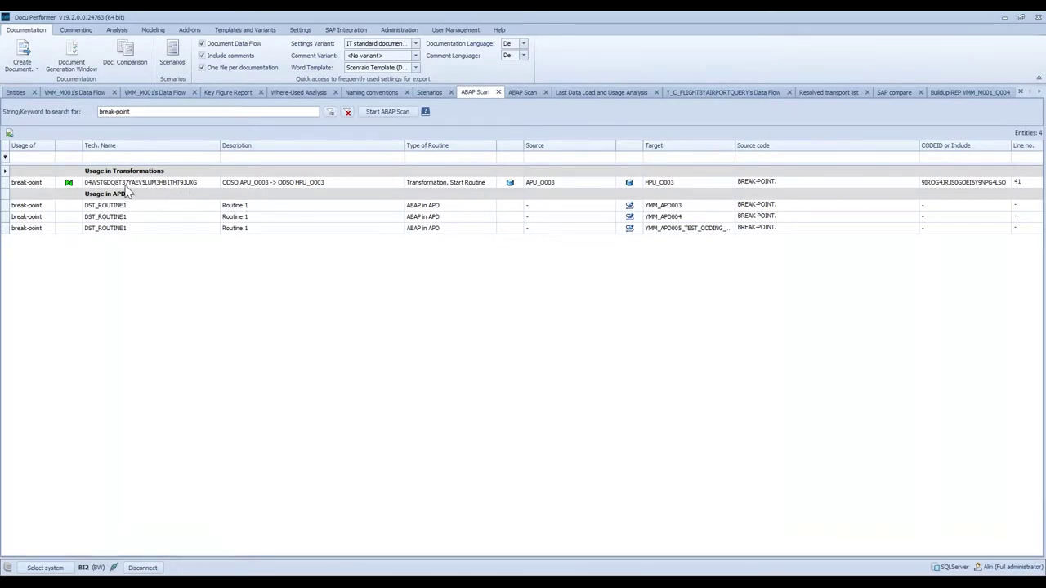
drag(146, 112, 82, 114)
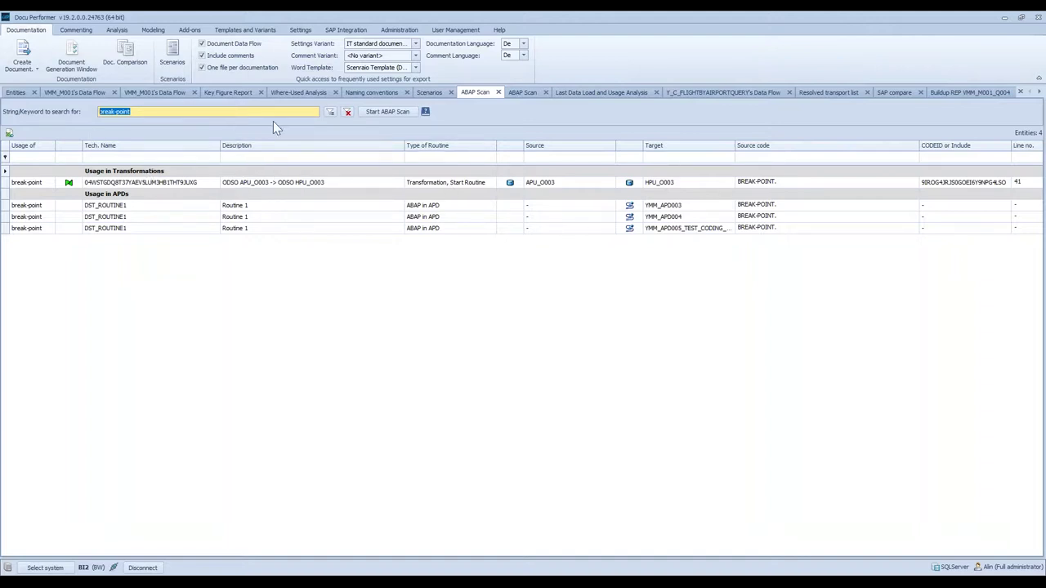
Examine the ABAP Scan for "select single", including the source lines in transformations, reports, includes and function modules
click(521, 95)
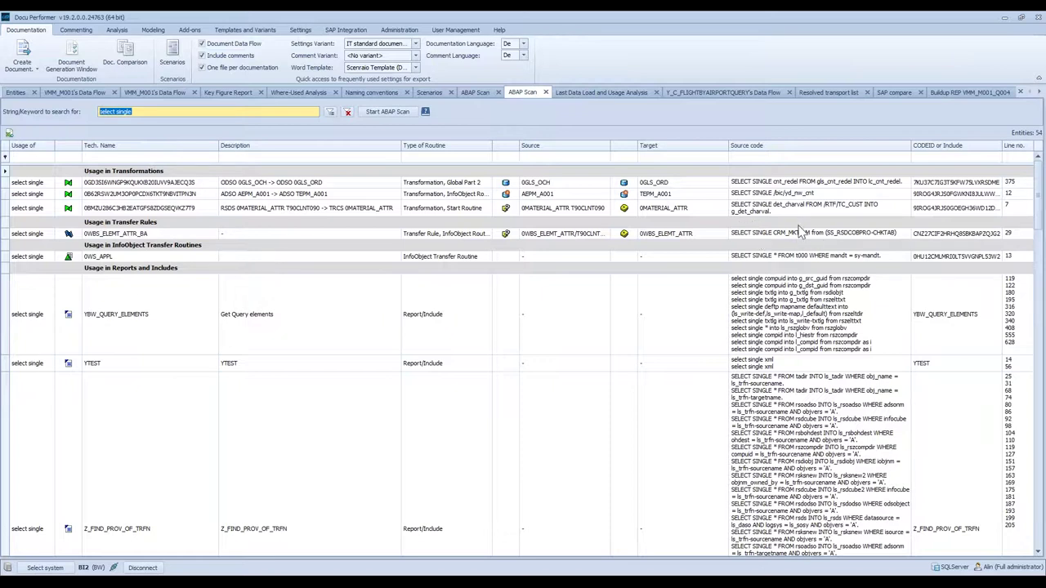
scroll(801, 232, down, 1)
scroll(801, 232, down, 8)
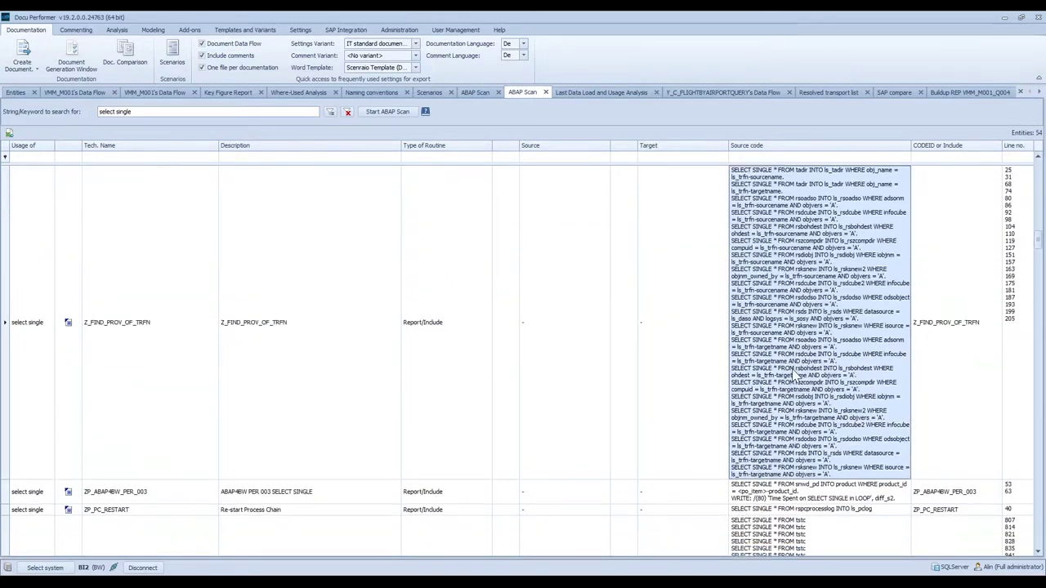
scroll(793, 372, down, 5)
scroll(799, 367, up, 5)
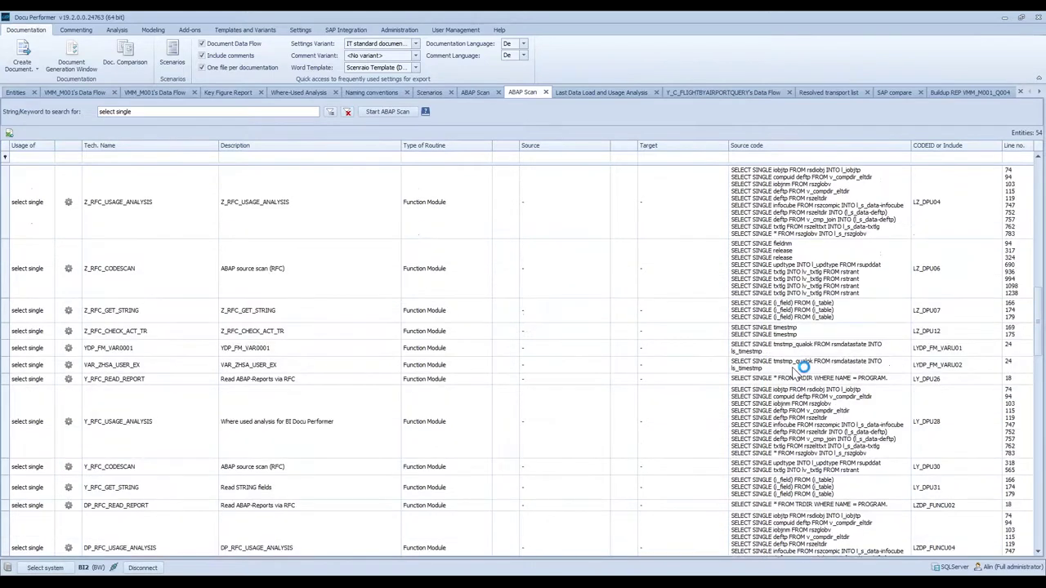
scroll(799, 326, up, 8)
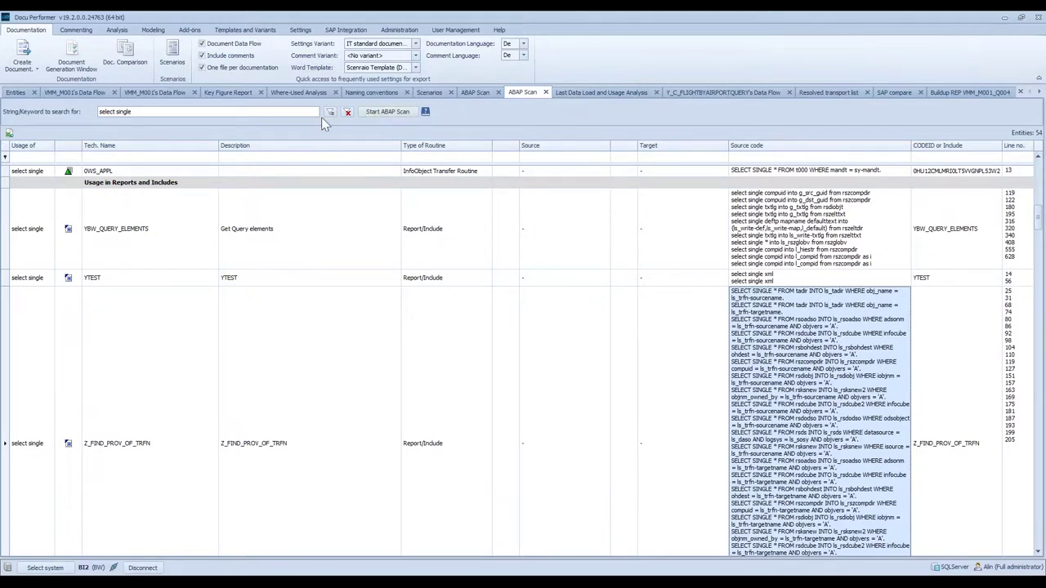
Examine the last data load and usage of VMM_M001 and its cubes, and the data flow of Y_C_FLIGHTBYAIRPORTQUERY
click(598, 91)
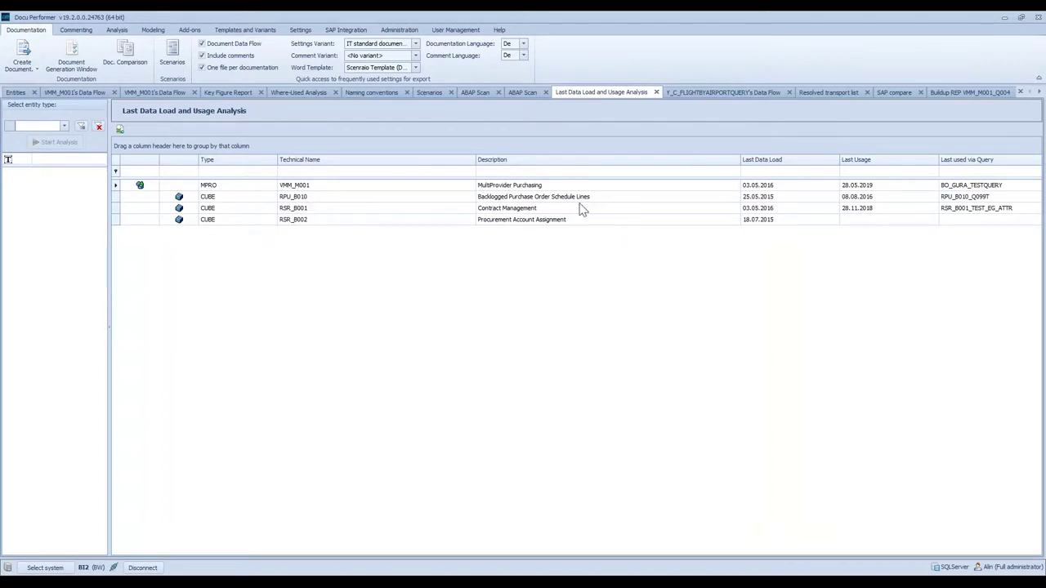
click(702, 92)
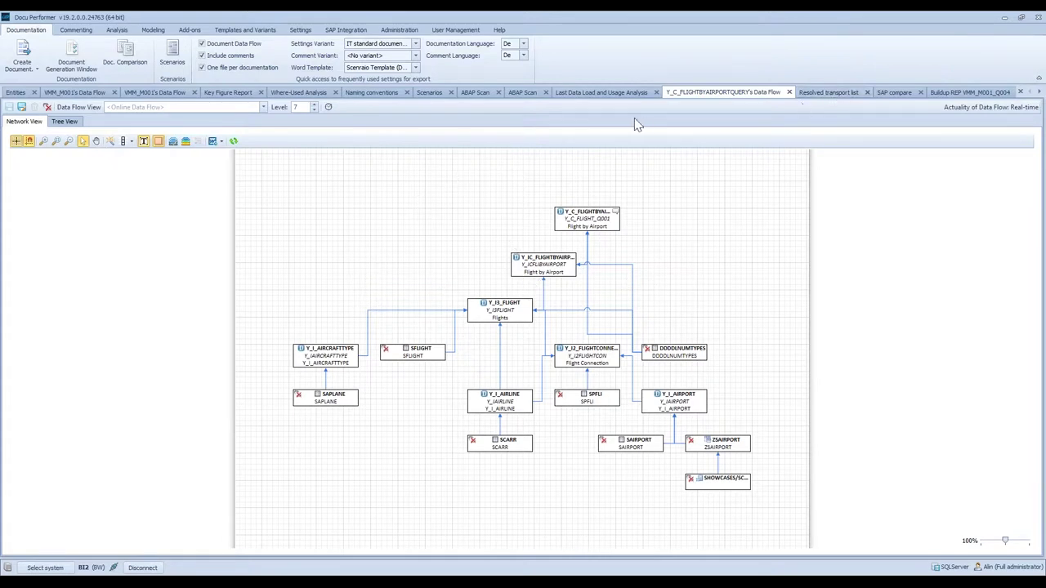
click(353, 92)
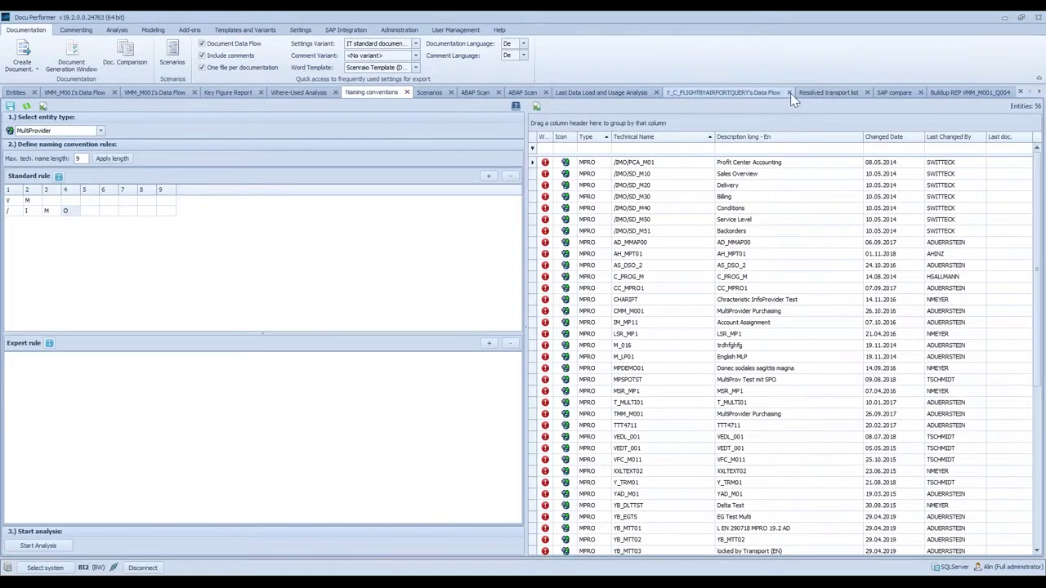
Add the Last commenting column before Description in the resolved list for transport BI2K900018, and widen it
click(816, 94)
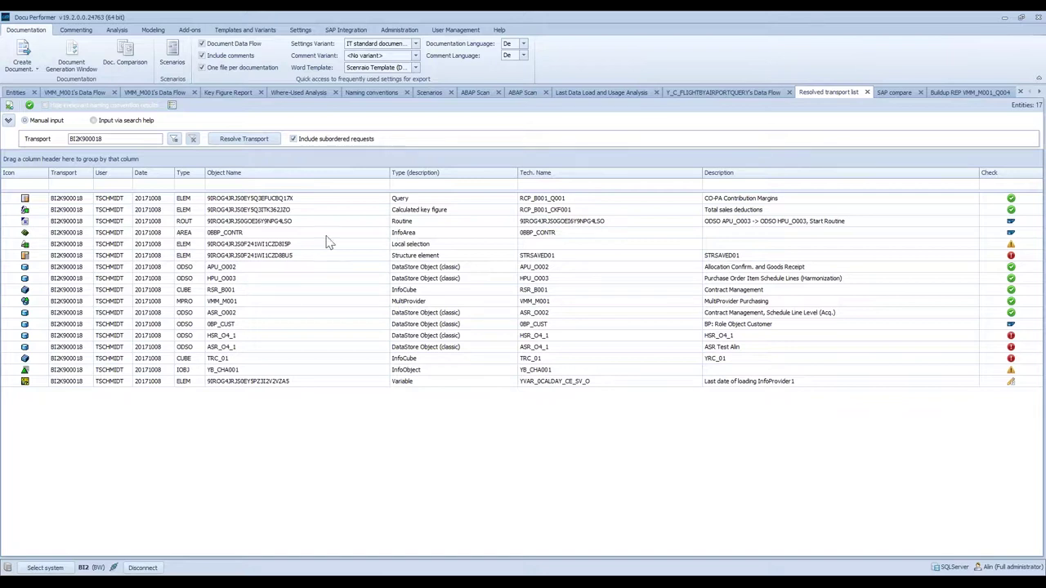
right_click(658, 172)
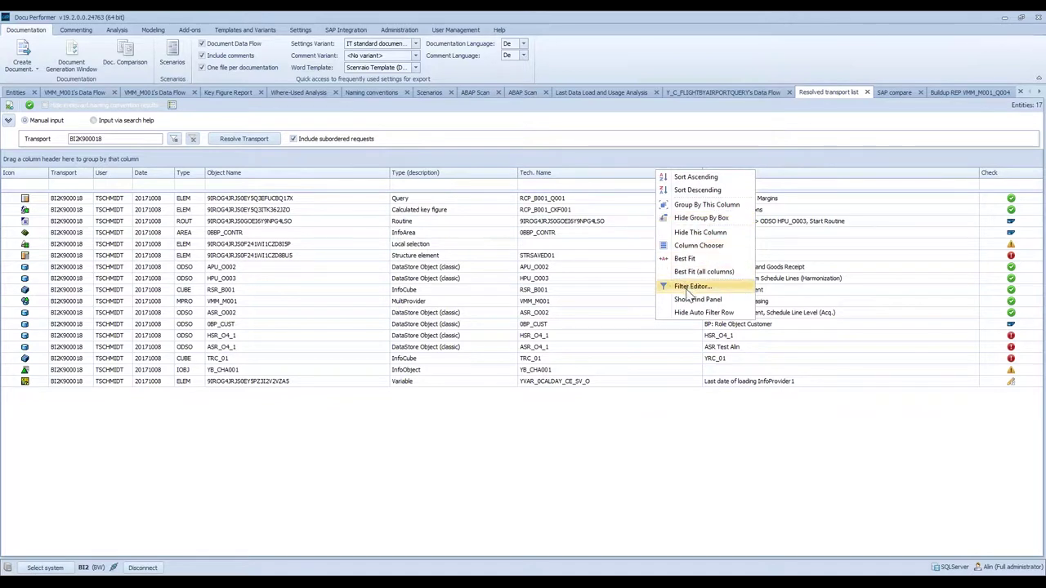
click(688, 245)
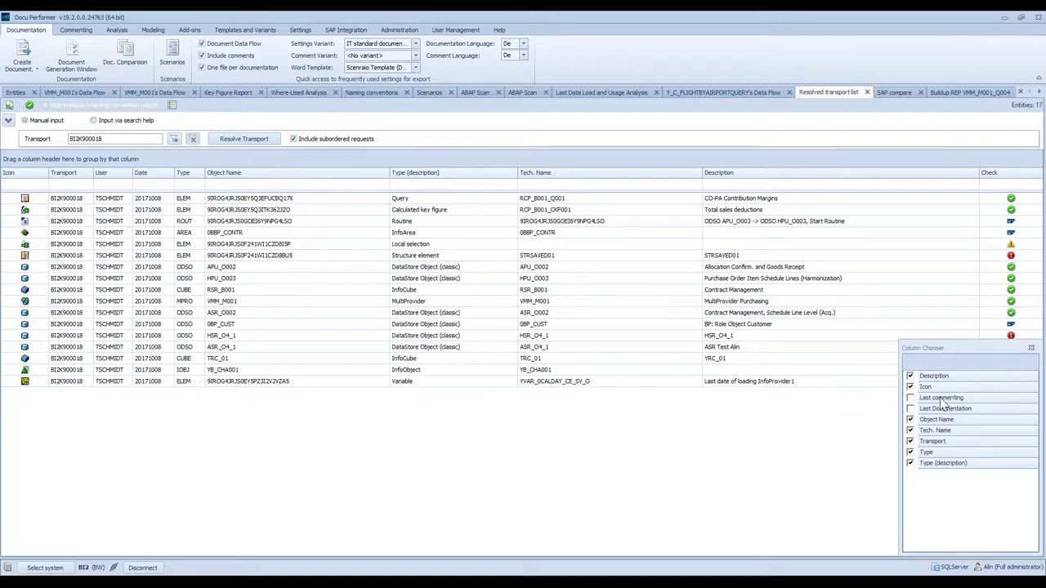
drag(942, 401, 705, 190)
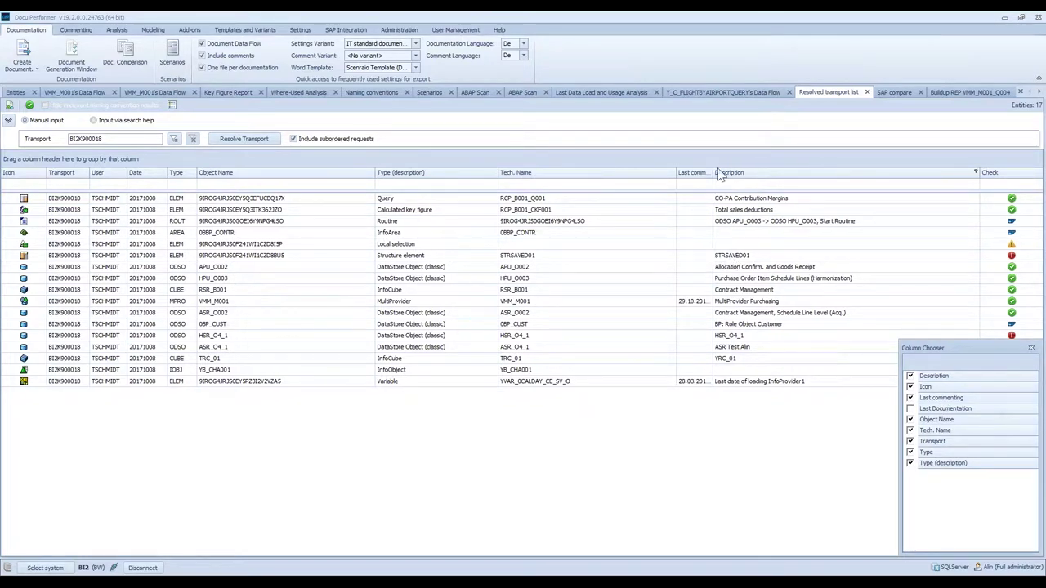
drag(712, 173, 733, 173)
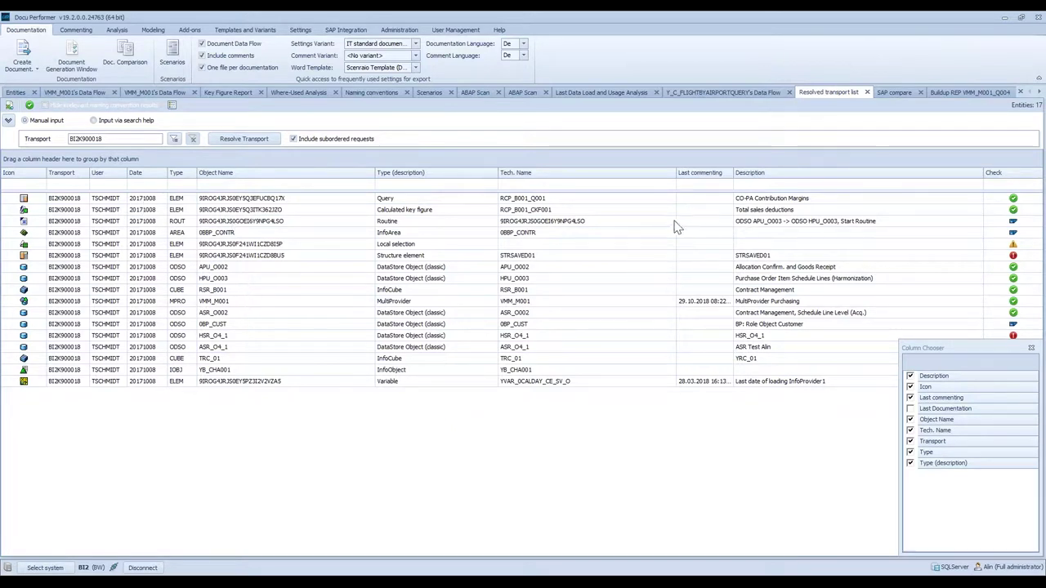
click(1031, 348)
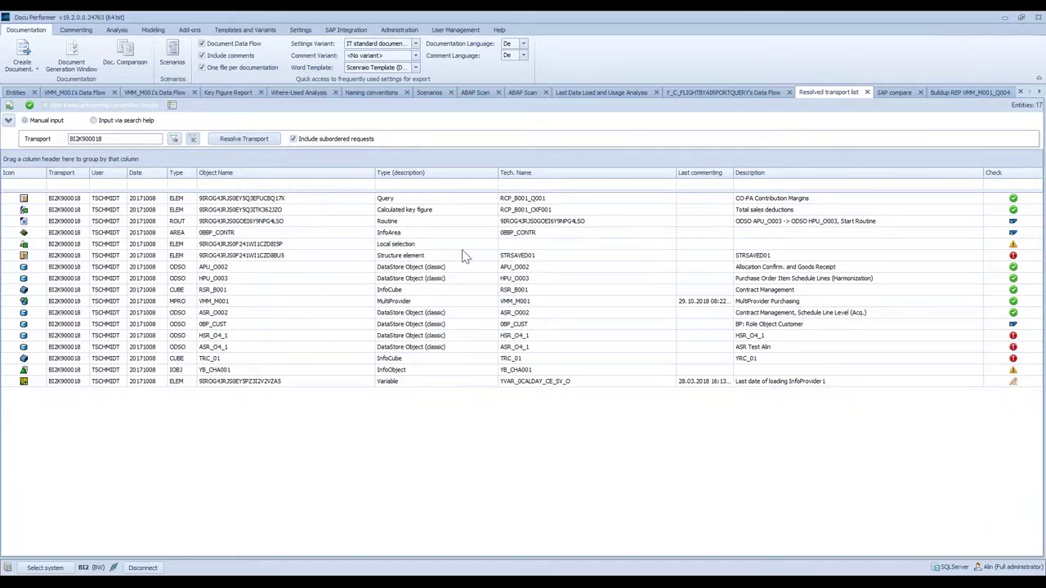
Examine the transported objects' last commenting dates, types, technical names and naming checks, including RCP_B001_Q001, RCP_B001_CKF001, HSR_O4_1, ASR_O4_1 and TRC_01
click(690, 306)
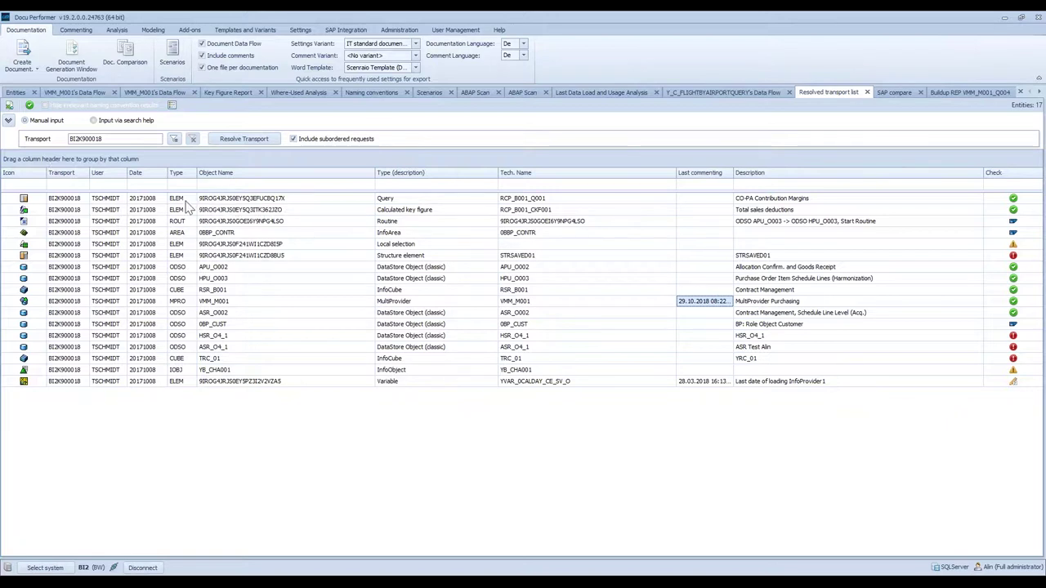
click(222, 201)
click(437, 201)
click(519, 200)
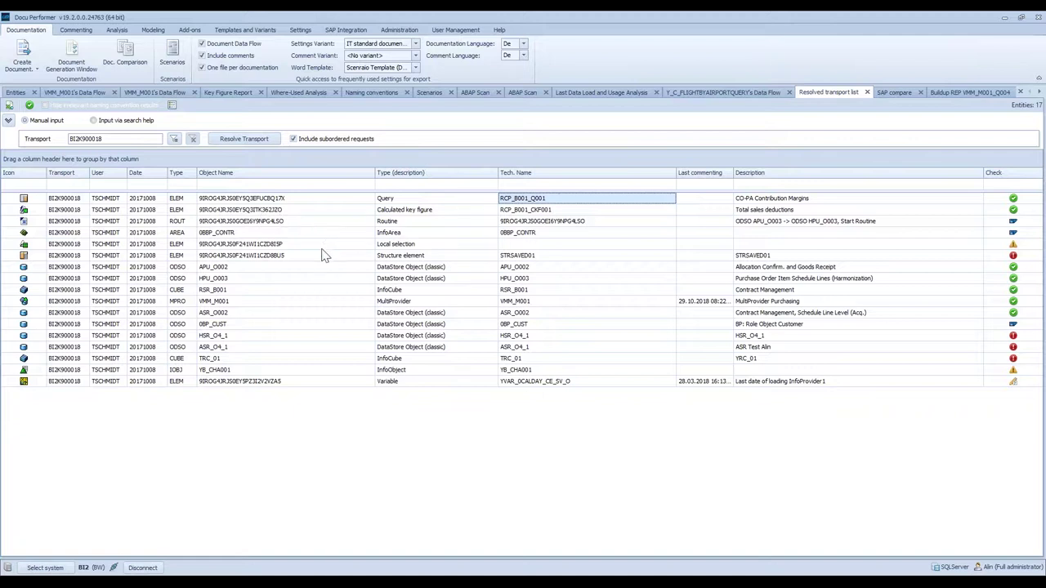
click(410, 208)
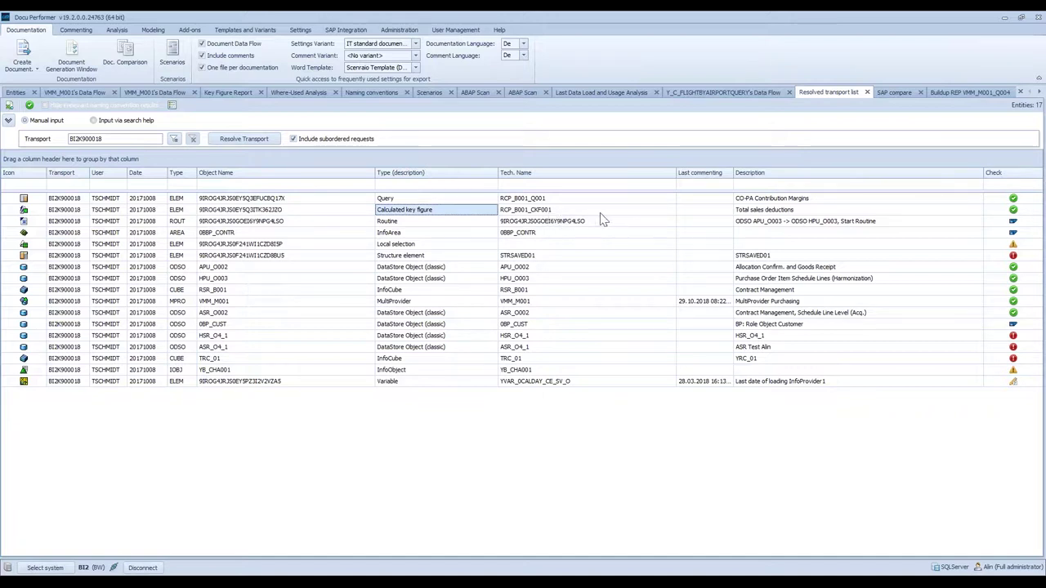
click(574, 214)
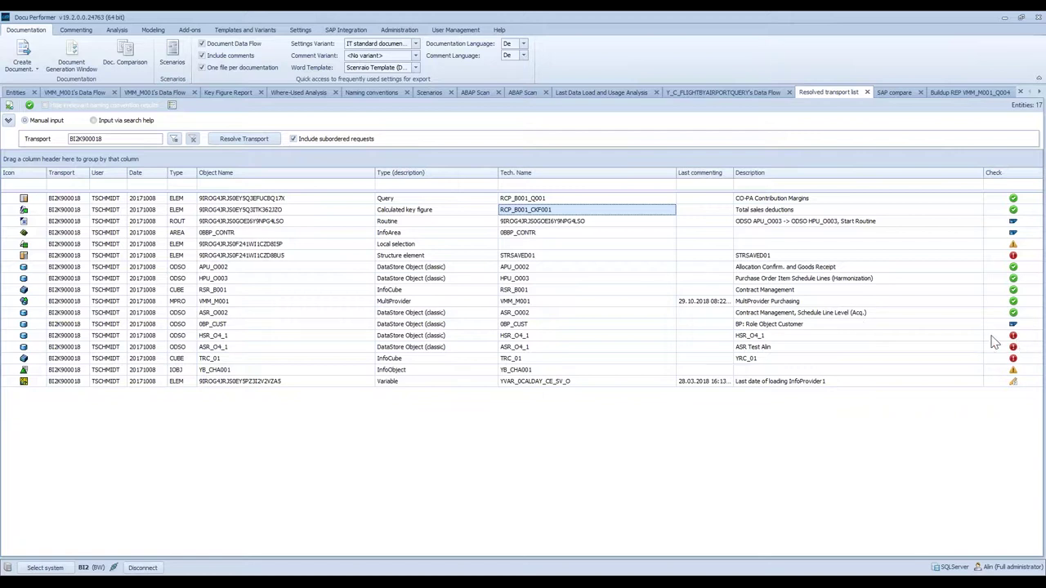
click(800, 340)
click(557, 340)
click(541, 348)
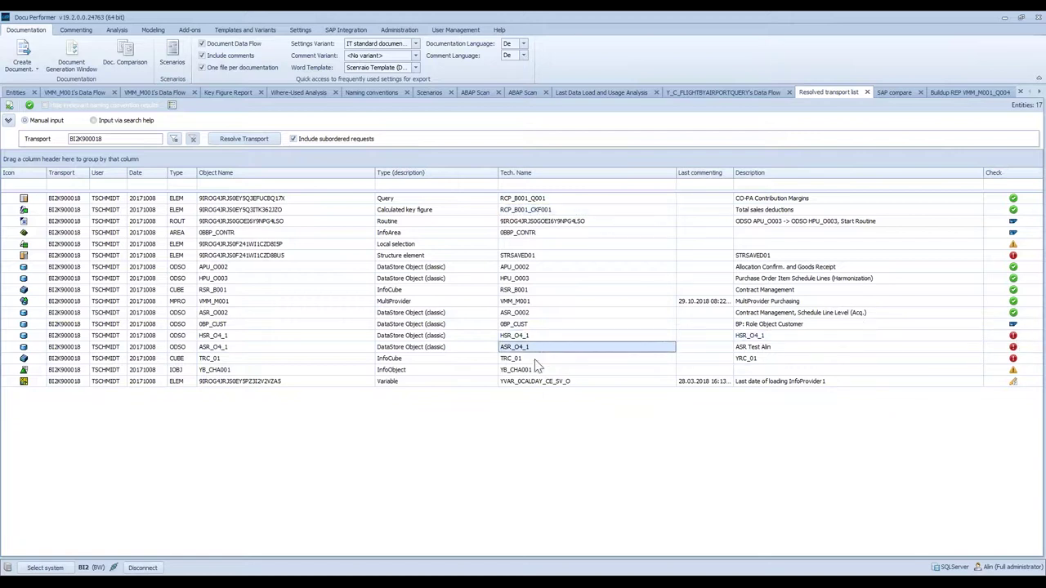
click(535, 359)
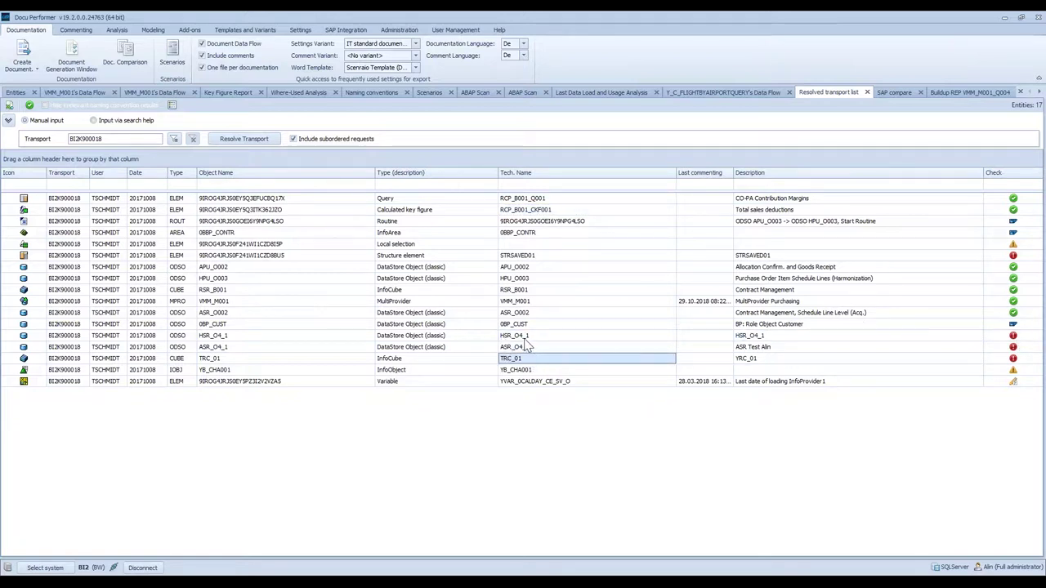
Compare queries in both BI2 and BI1, apply red highlighting for unequal version, description, UID and last-changed-by values, and show only highlighted entries
click(893, 93)
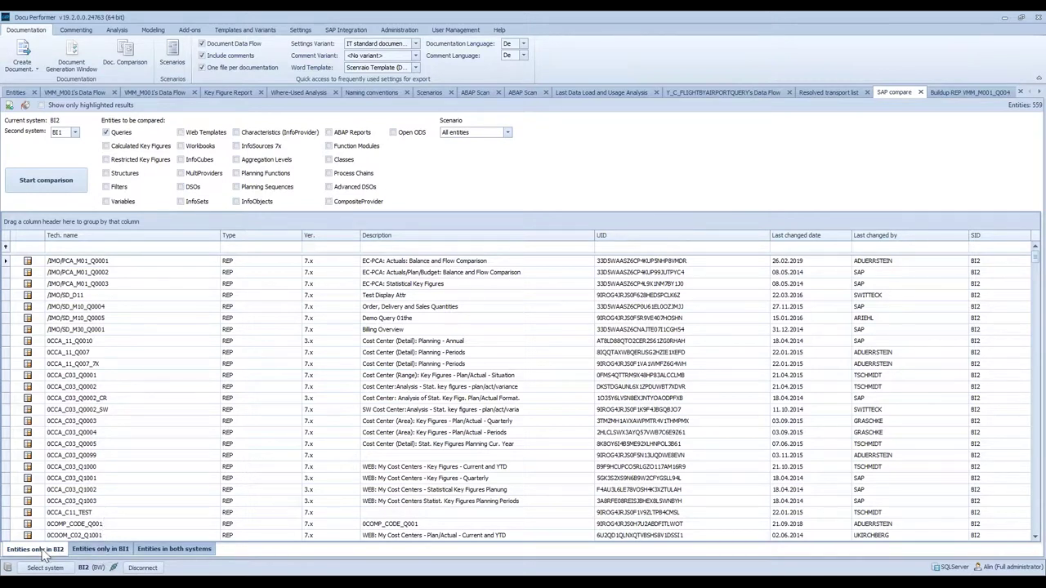
click(100, 550)
click(157, 553)
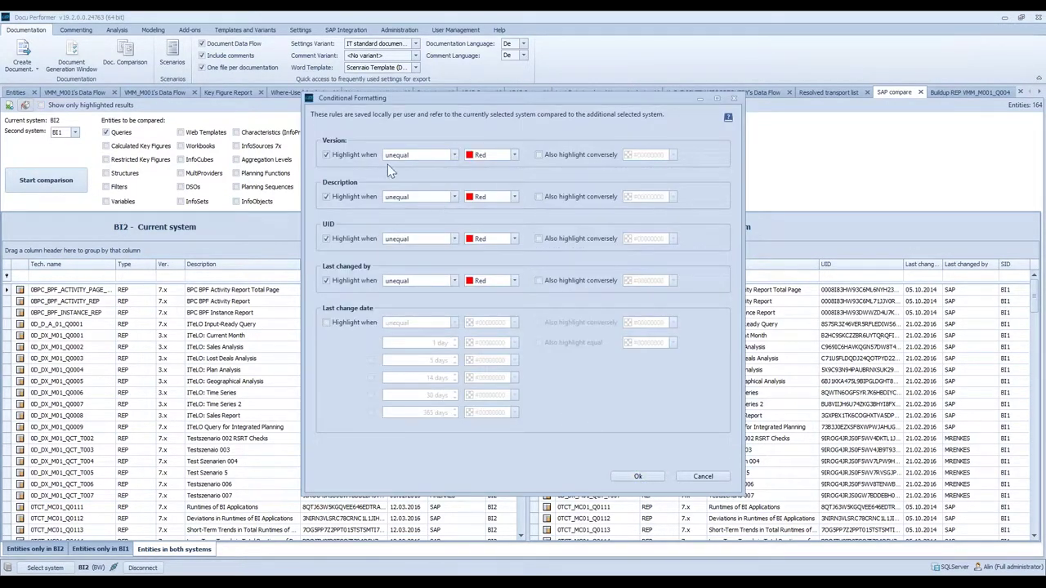
click(636, 476)
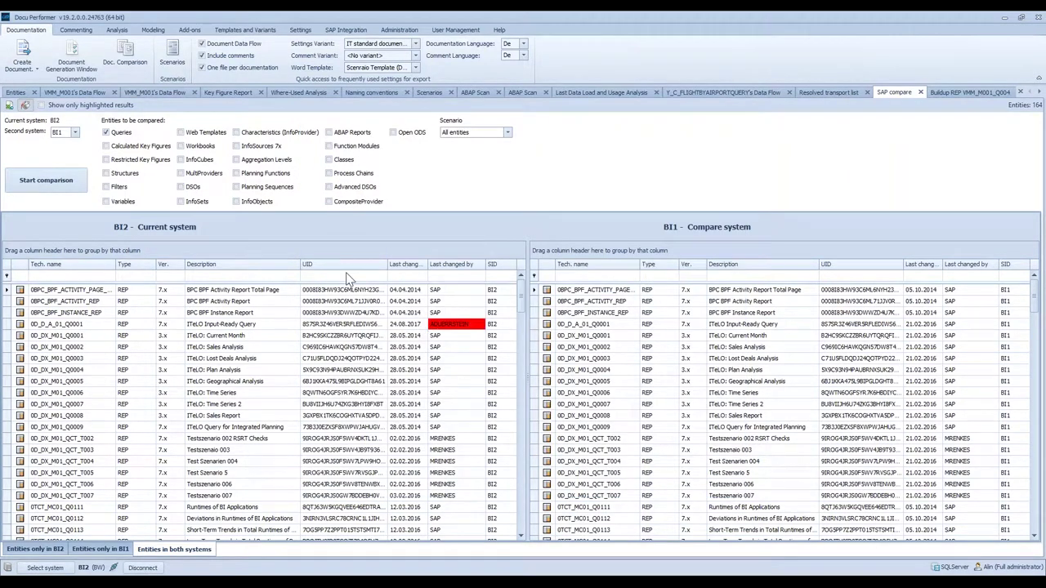
click(56, 106)
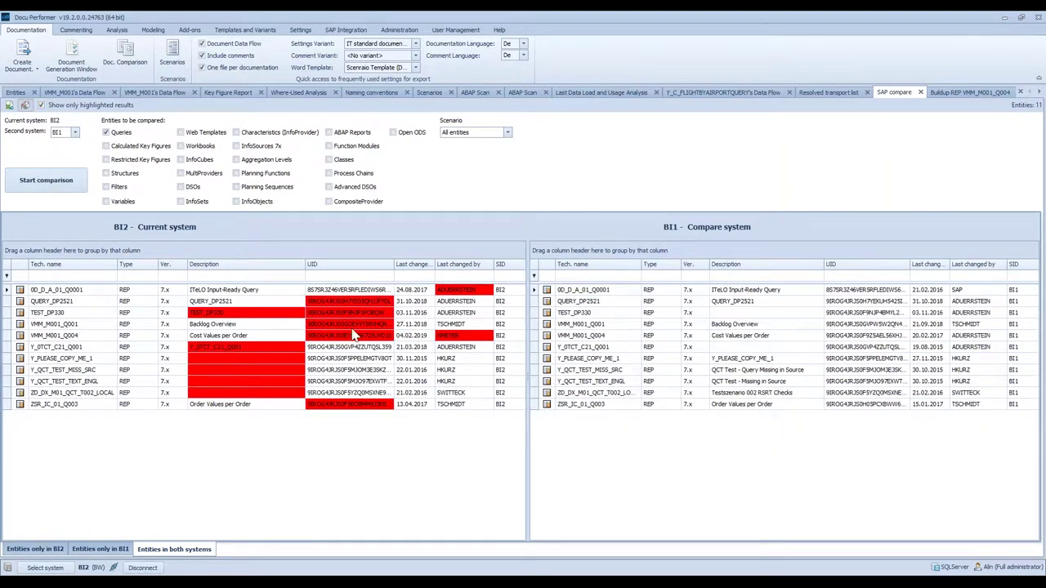
Compare the UIDs and technical names of queries VMM_M001_Q001 and VMM_M001_Q004 between BI2 and BI1
click(352, 325)
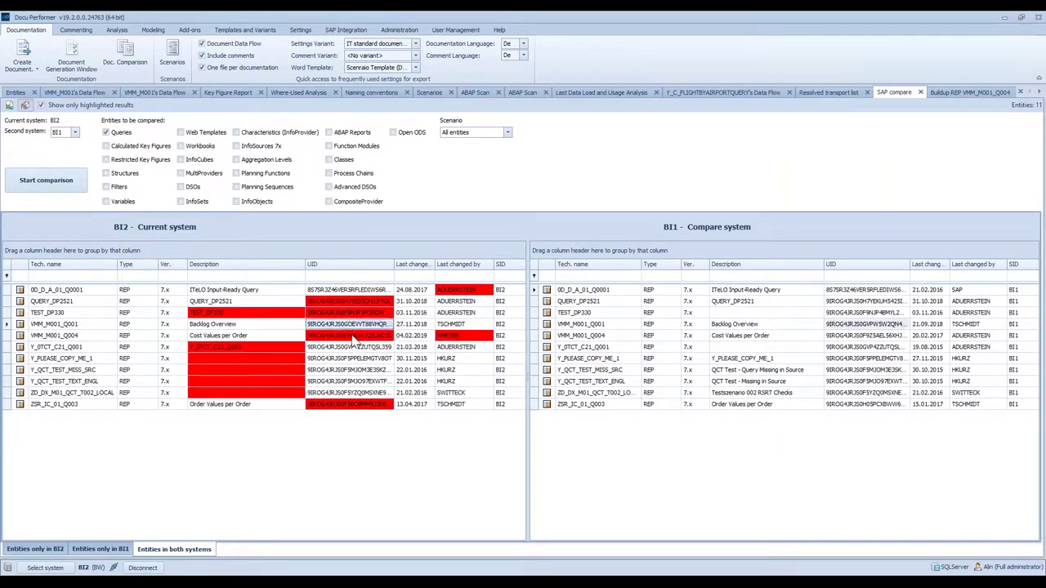
click(351, 337)
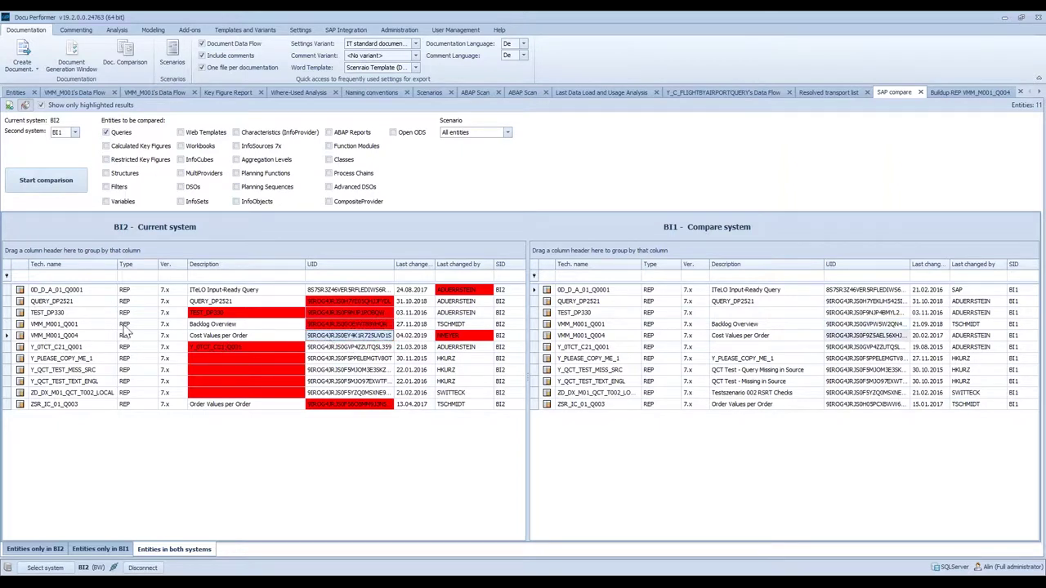
click(69, 324)
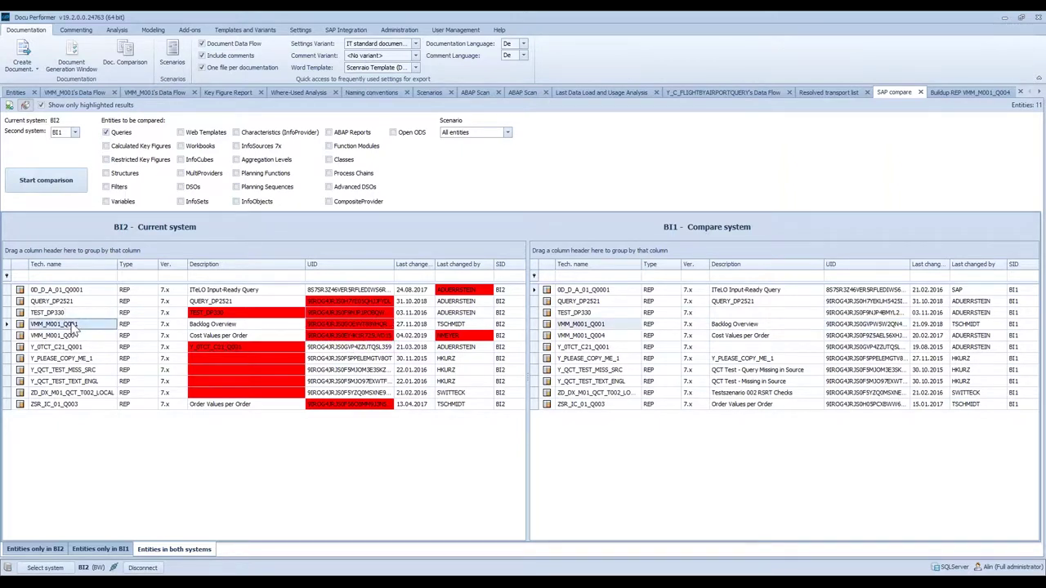
click(72, 336)
click(347, 336)
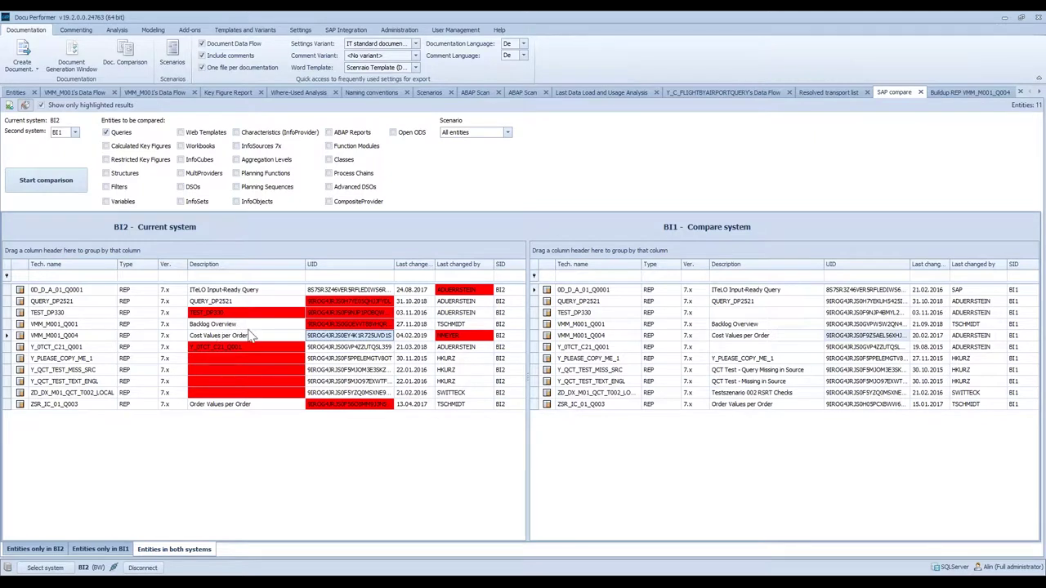
Check the UID of query VMM_M001_Q001, compare the build-up of VMM_M001_Q004 between BI2 and BI1, and open the neighbouring scenario view
click(351, 325)
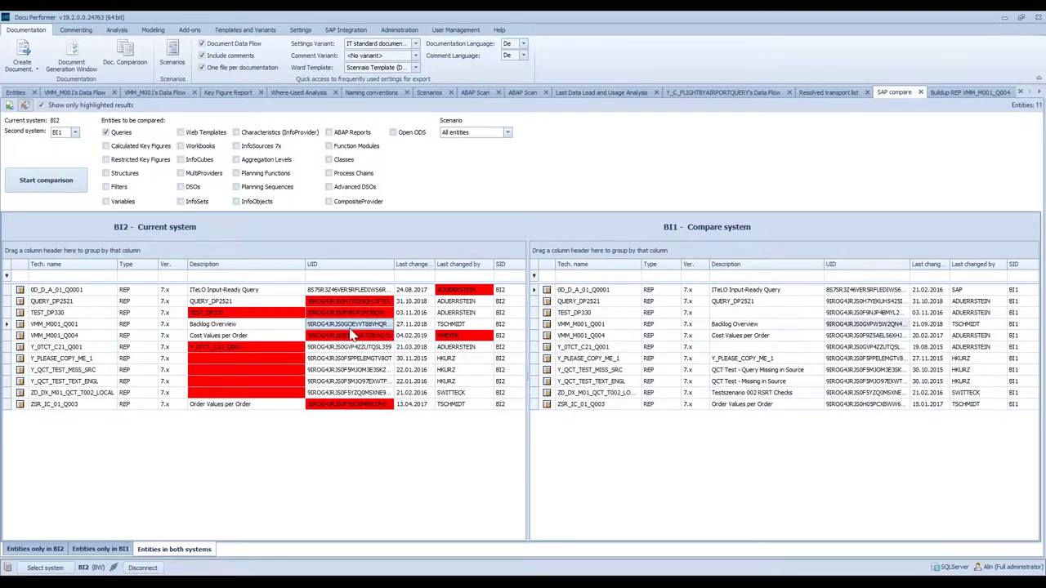
click(954, 93)
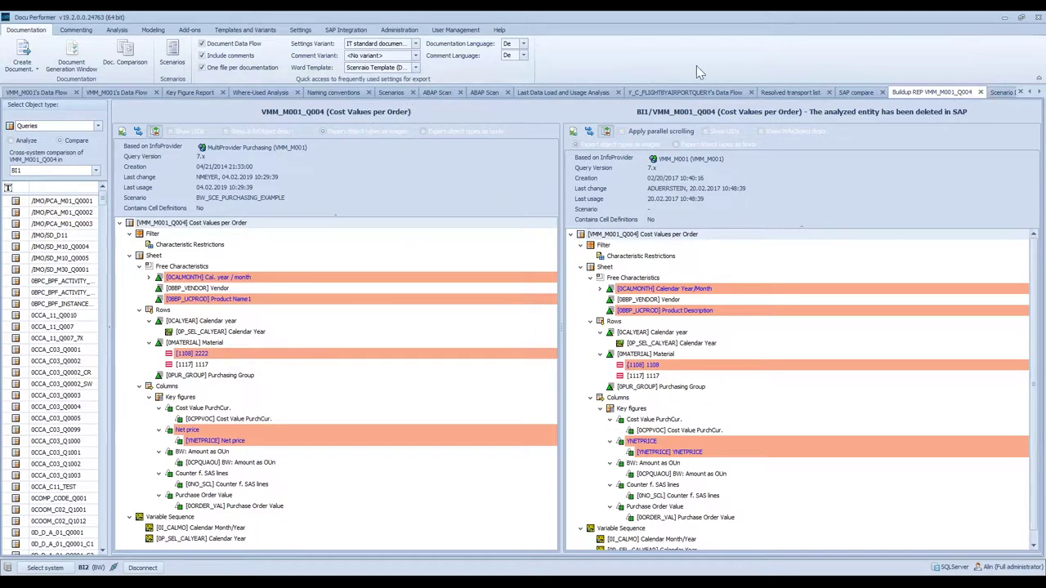
click(996, 92)
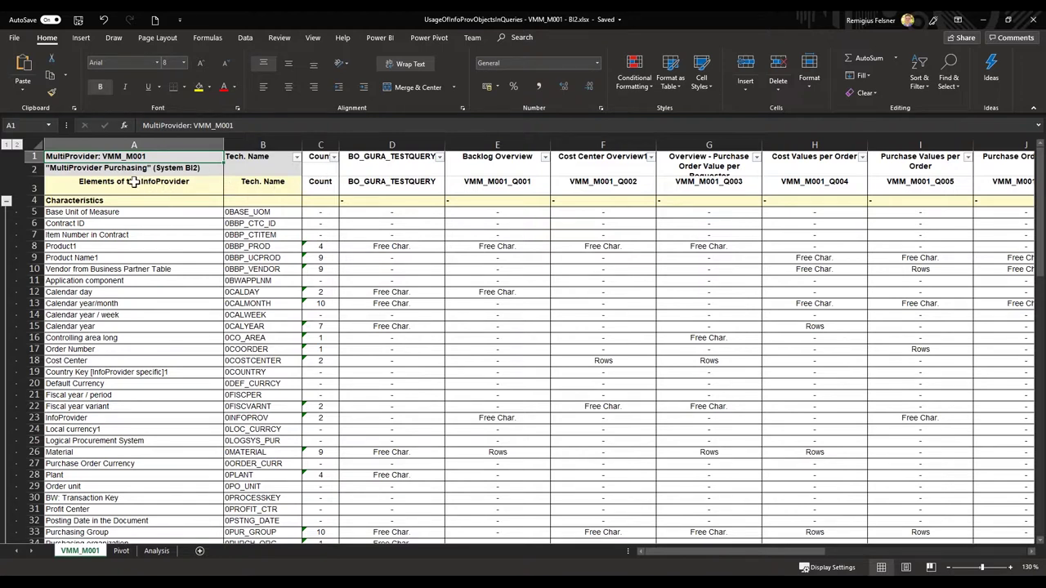
In the Excel workbook UsageOfInfoProvObjectsInQueries - VMM_M001 - BI2.xlsx, examine the InfoProvider characteristics and their usage in the query columns
click(134, 136)
click(110, 222)
drag(106, 211, 249, 508)
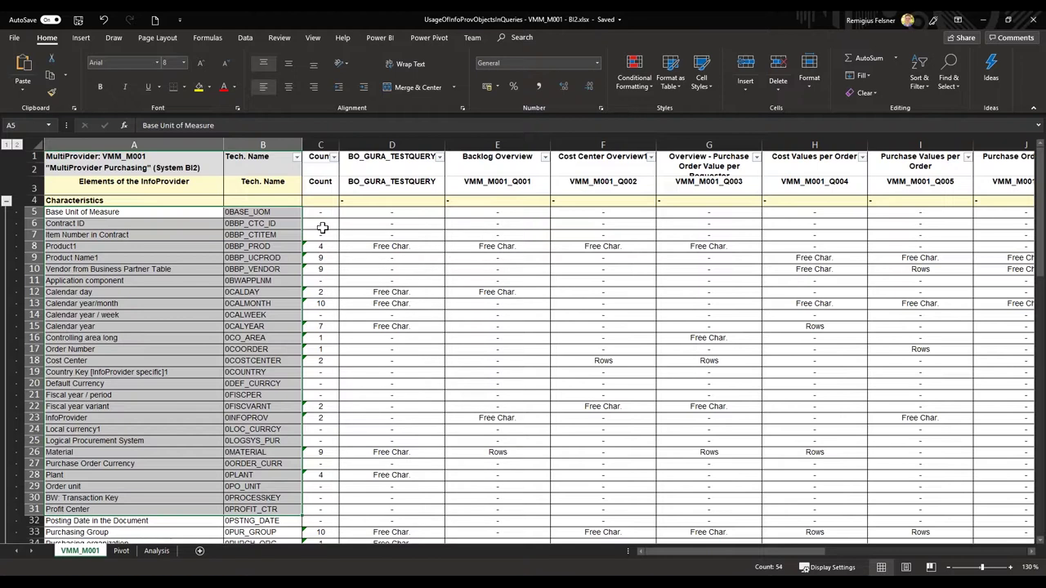
click(414, 161)
drag(392, 145, 654, 144)
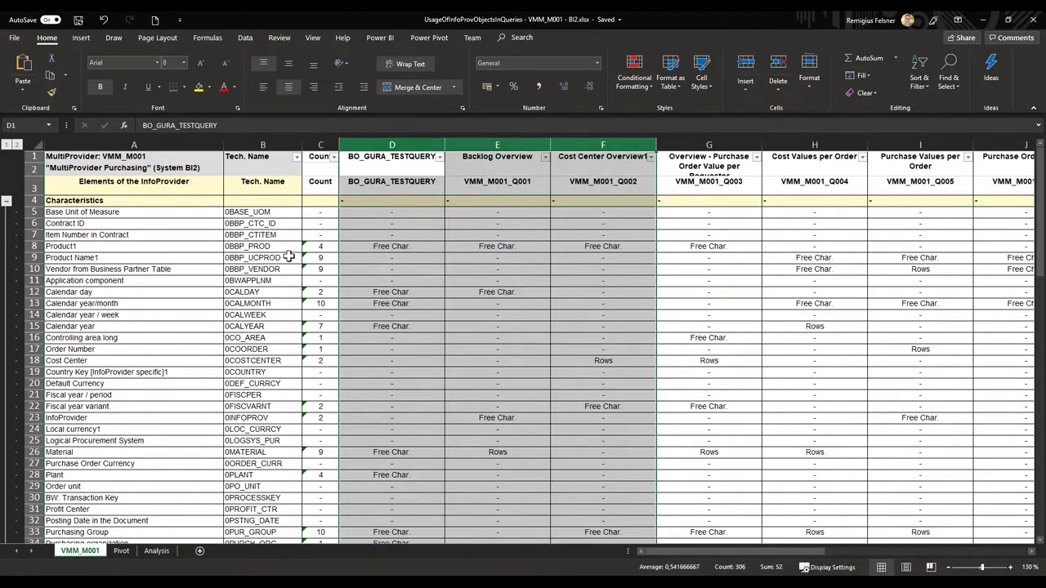
key(Down)
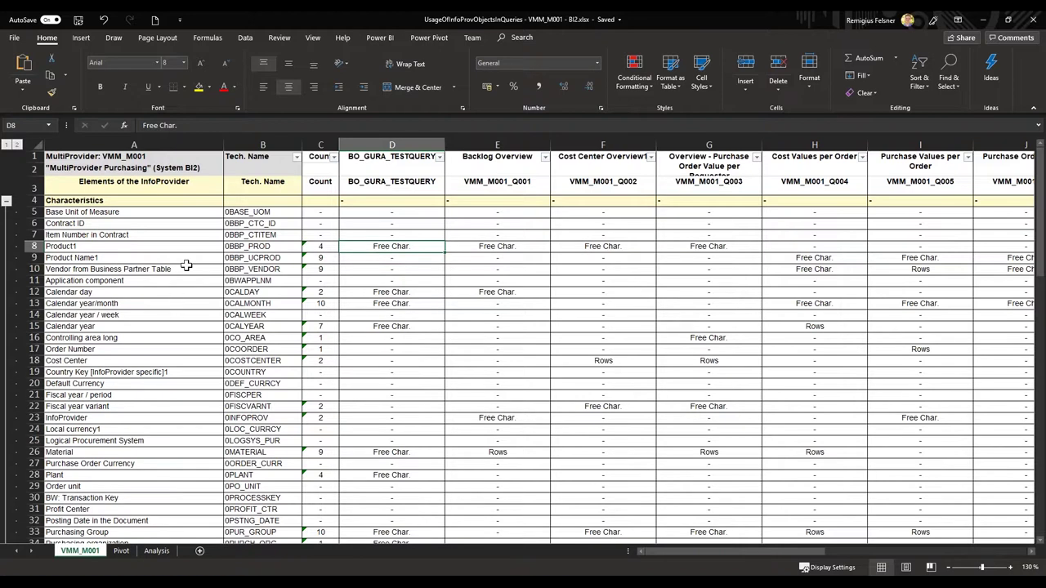
Filter the Pivot sheet's Calendar day column to Free Char. and select the matching query rows up to that column
click(121, 552)
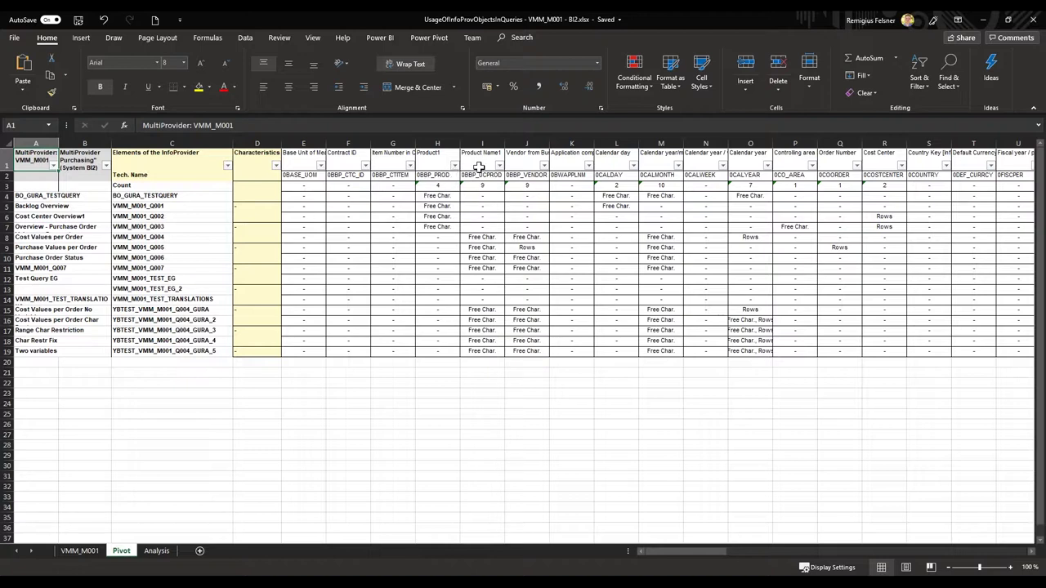
click(633, 166)
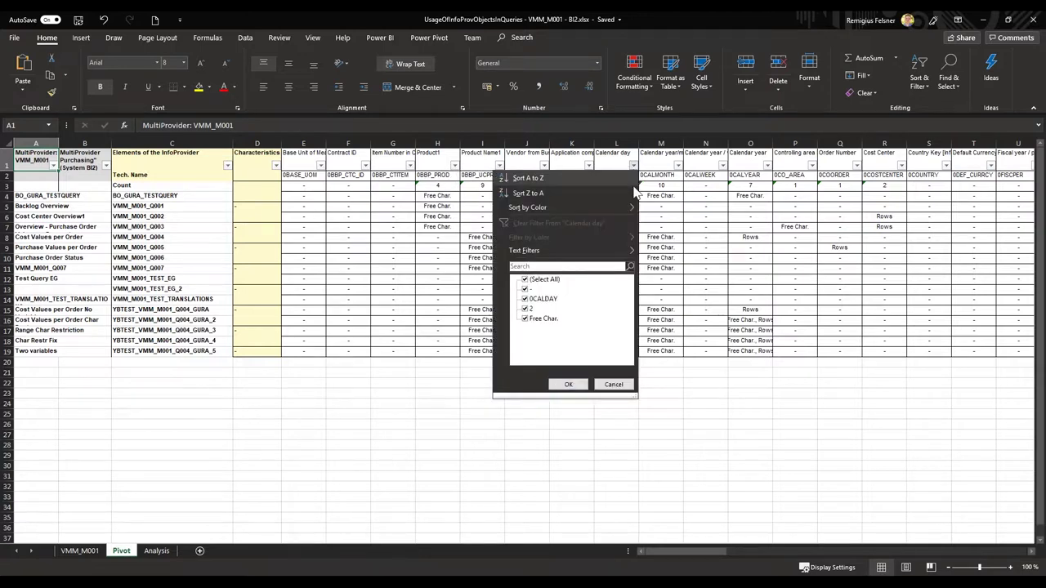
click(525, 280)
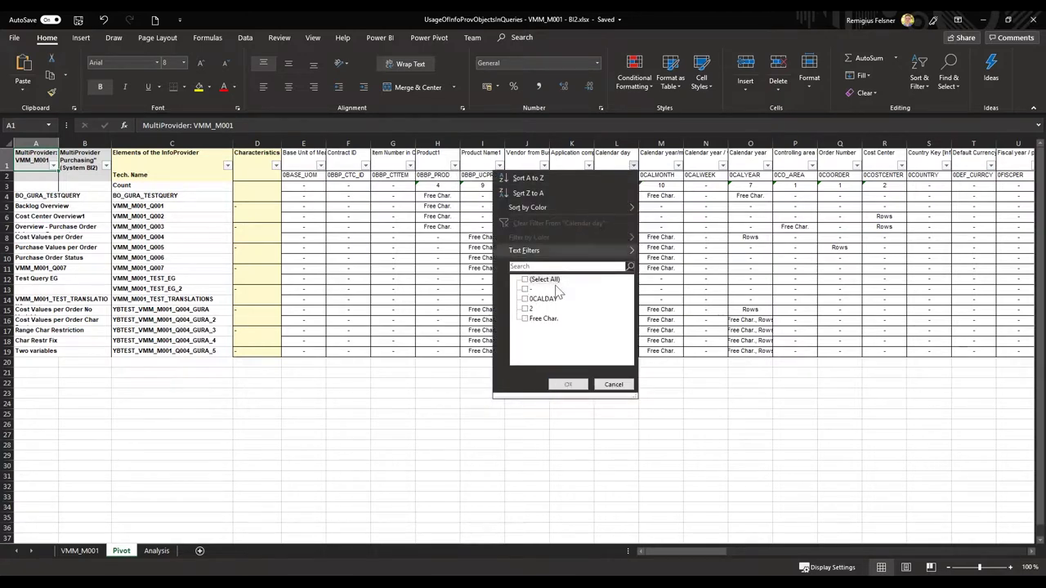
click(525, 319)
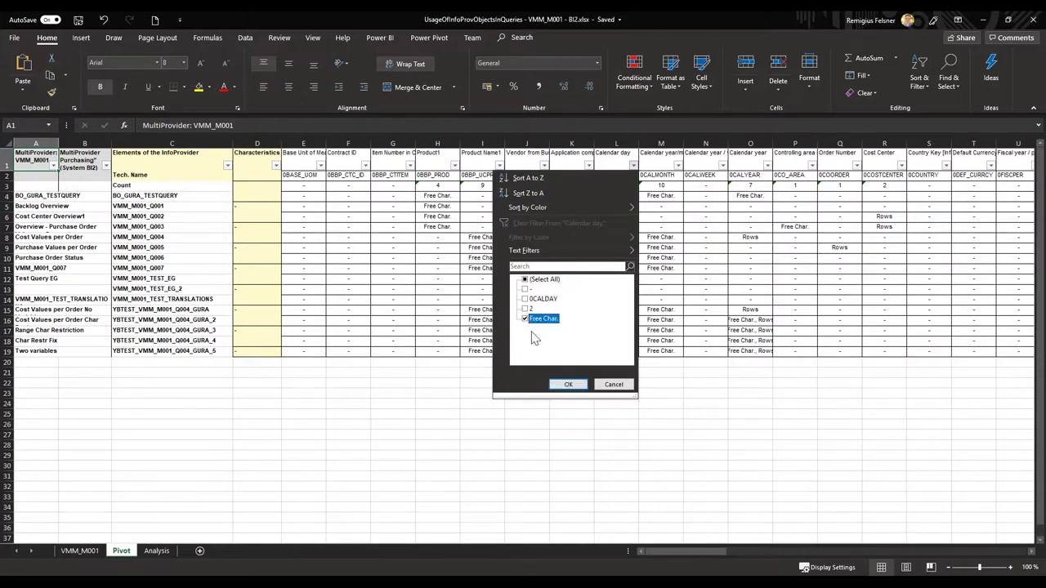
click(568, 384)
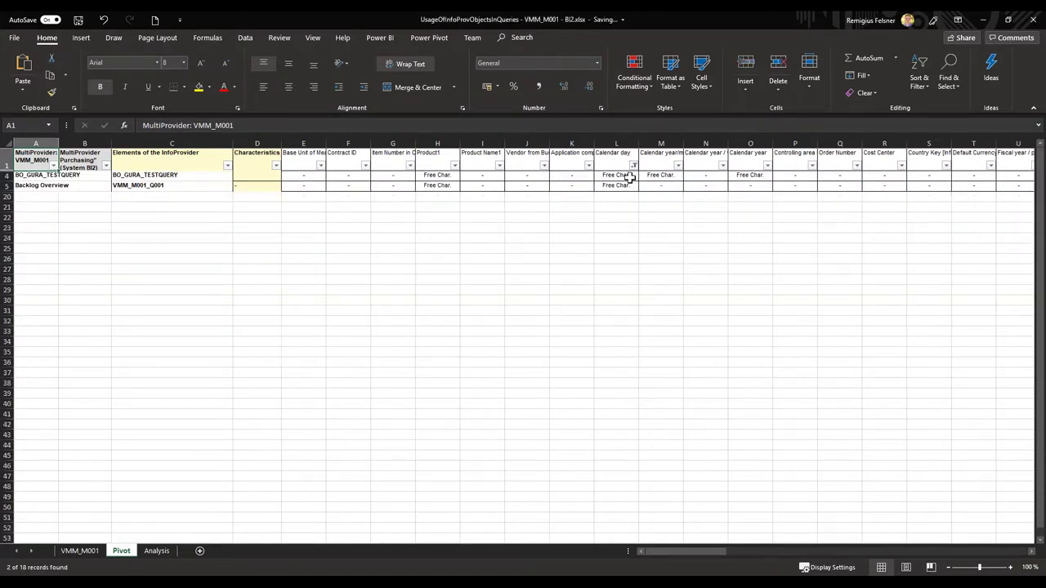
click(27, 177)
drag(27, 176, 620, 182)
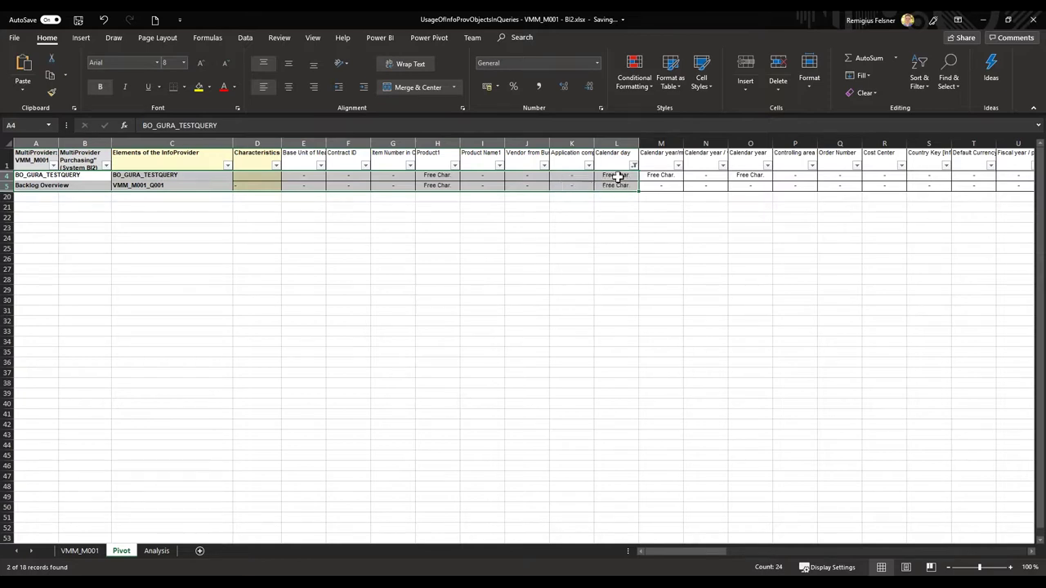
Clear the Calendar day filter on the Pivot sheet and select the Backlog Overview query
click(633, 166)
click(528, 280)
click(565, 384)
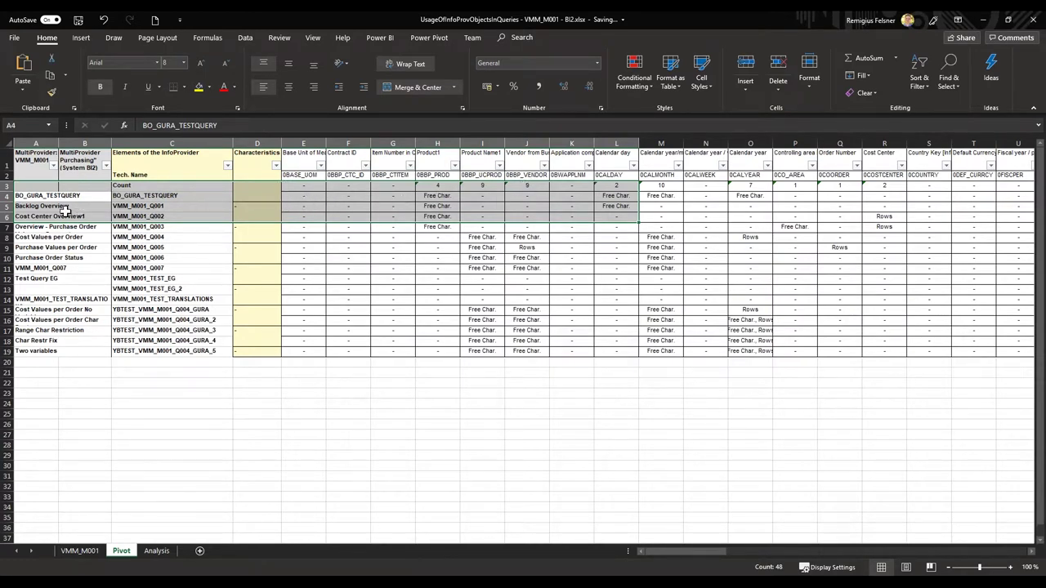
drag(64, 206, 62, 196)
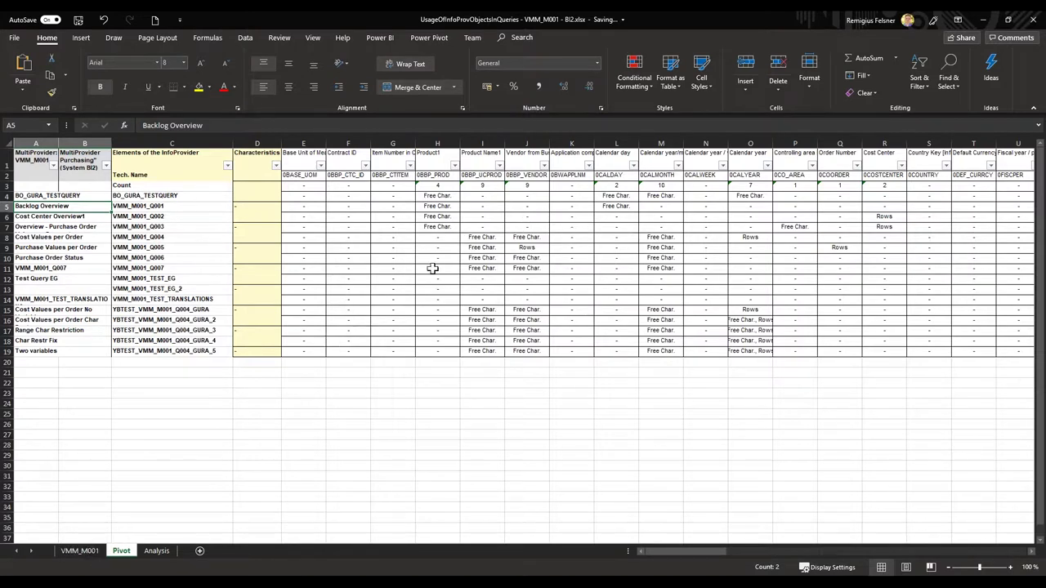
On the VMM_M001 sheet, examine query usage of Base Unit of Measure, Contract ID and Item Number in Contract
click(82, 552)
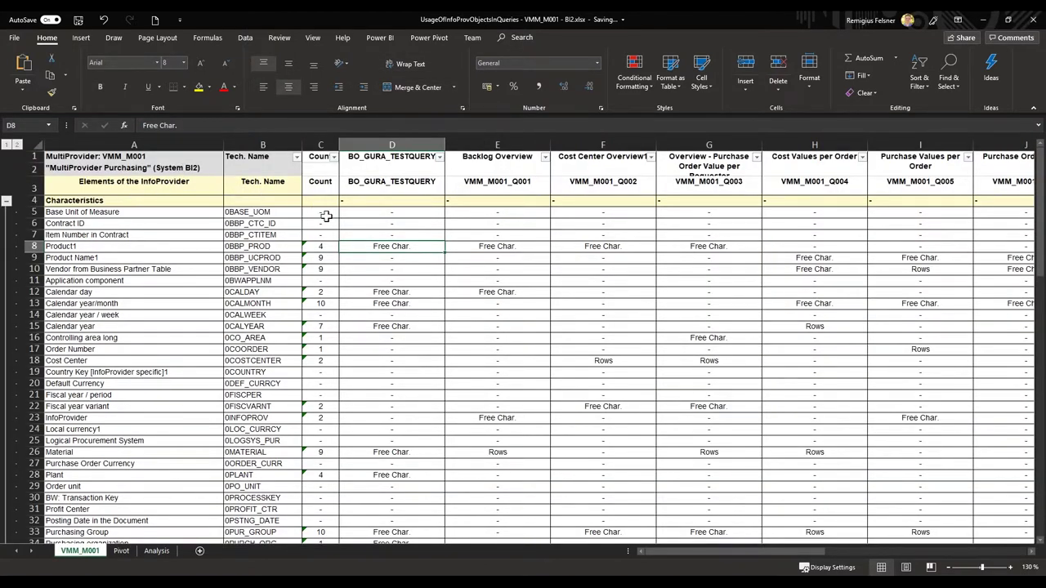
drag(210, 213, 327, 235)
drag(35, 212, 34, 234)
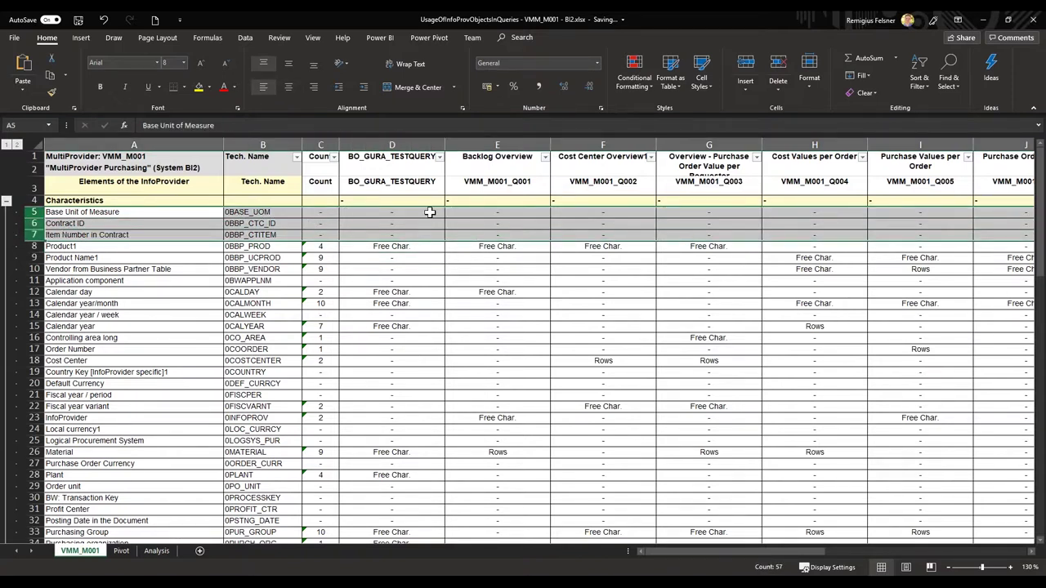
click(255, 213)
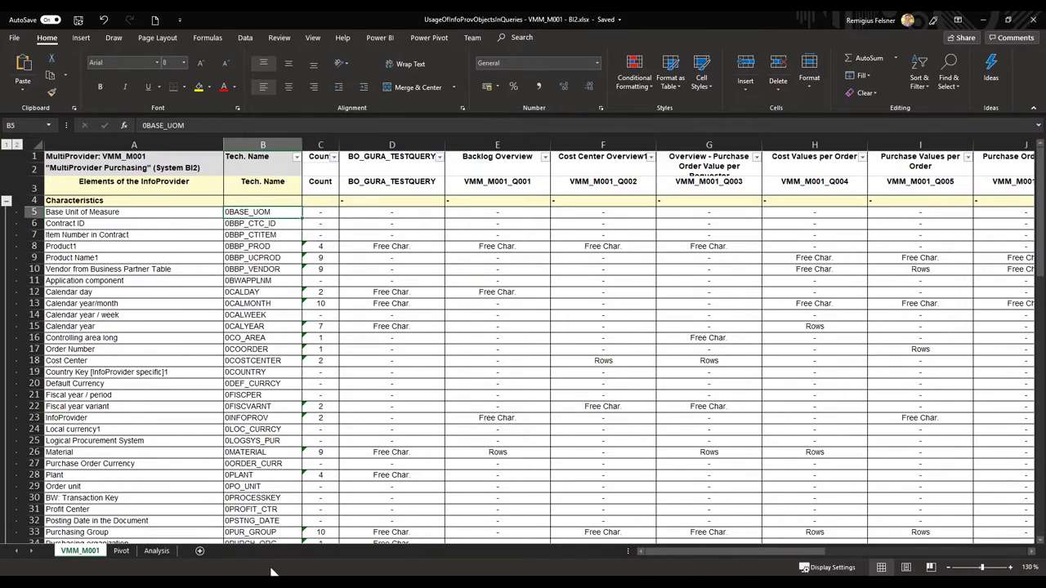
Switch to the workbook BW-Data Lineage-20180803-En-BI2-LHUWE-3.xlsx and follow the overview link to MPRO_VMM_M001_Summary
mouse_move(325, 576)
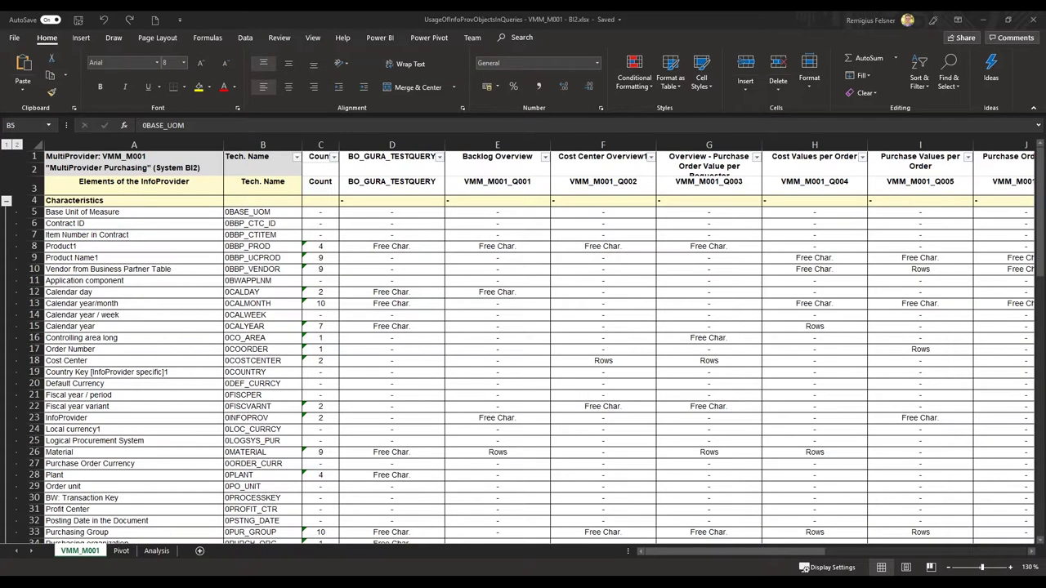
click(82, 490)
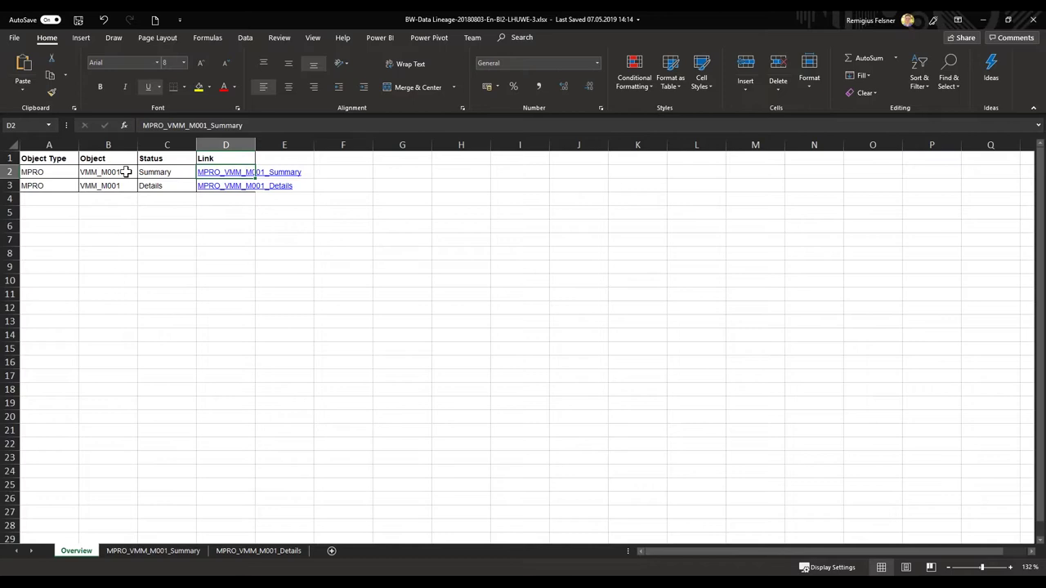
click(37, 172)
click(211, 177)
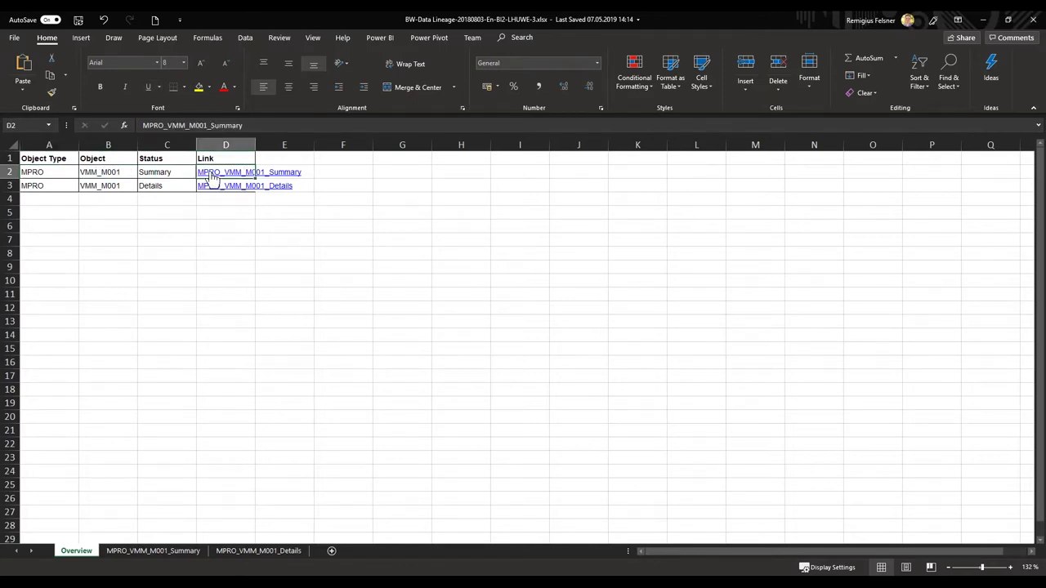
click(214, 172)
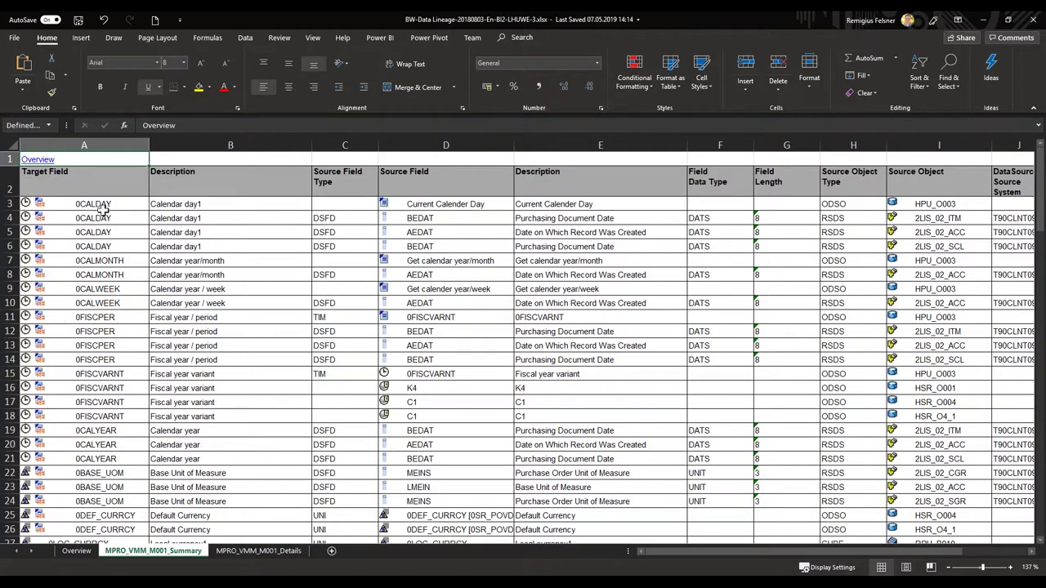
Examine the source fields, data types and source objects of 0CALDAY in the lineage summary, including HPU_O003, and review the remaining target fields
click(117, 203)
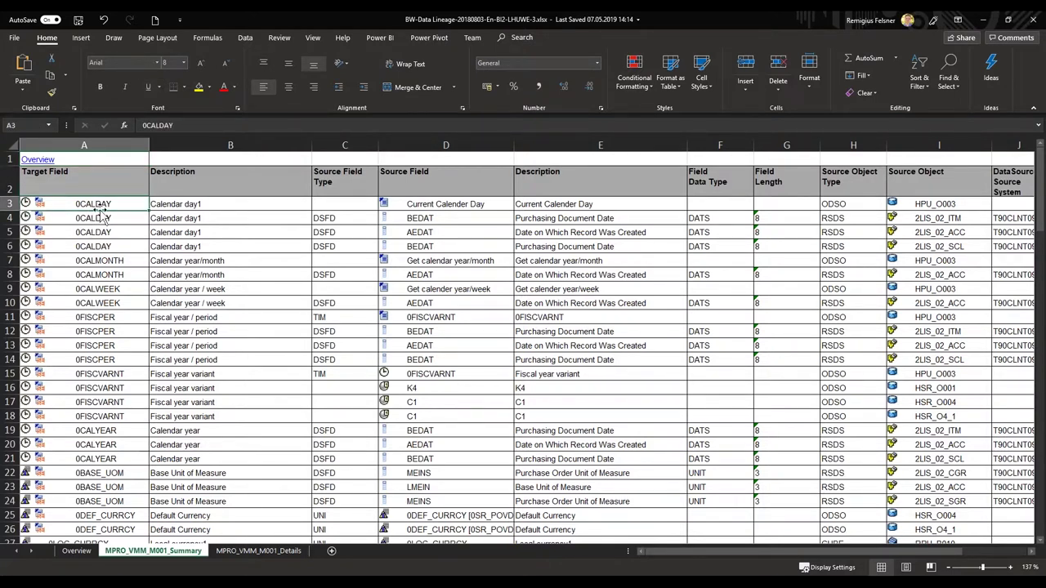
drag(95, 206, 621, 245)
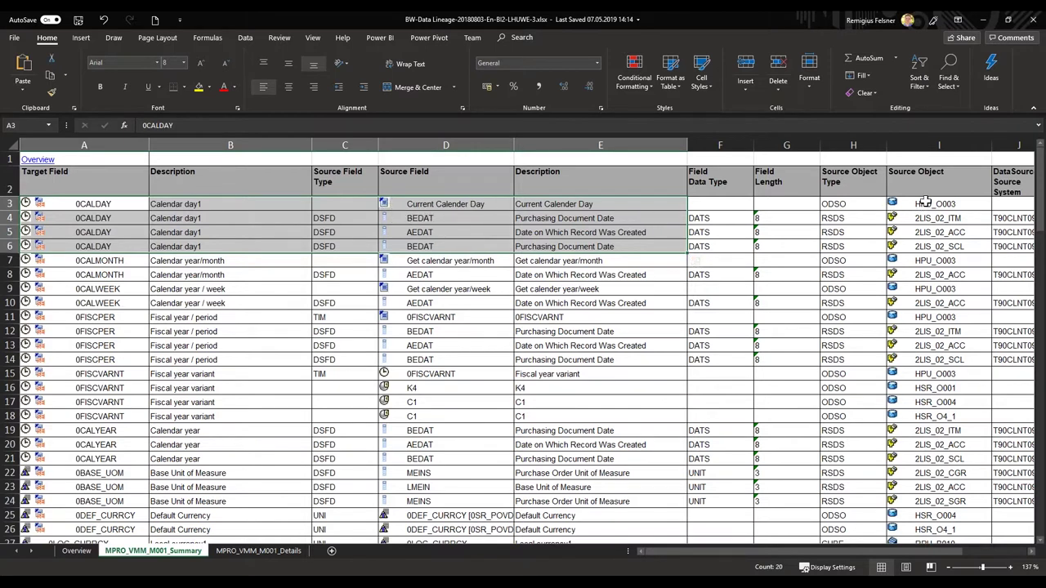
click(924, 203)
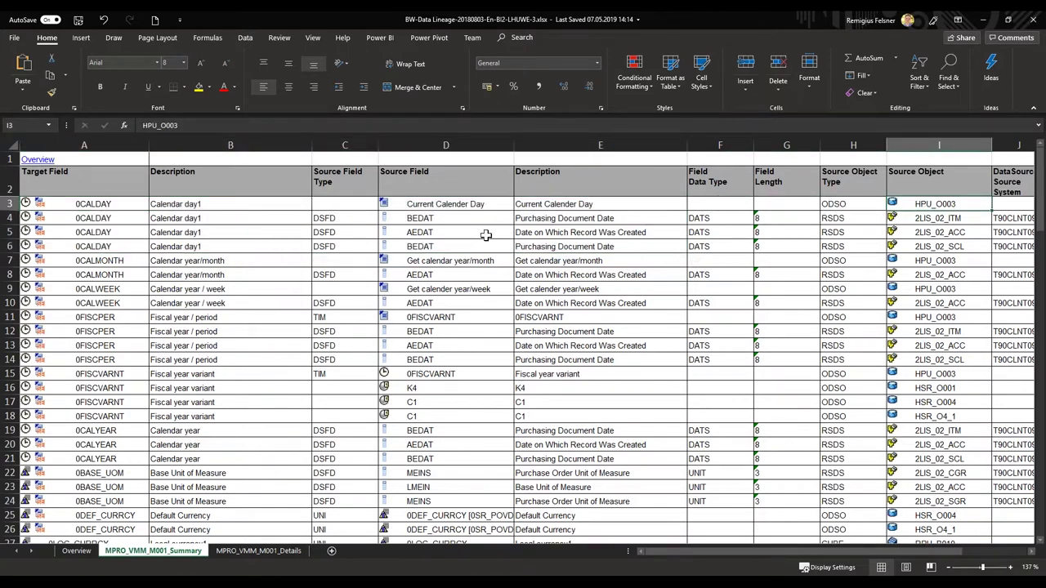
drag(457, 220, 646, 246)
key(shift+Right)
key(shift+Right)
key(shift+Right)
key(shift+Right)
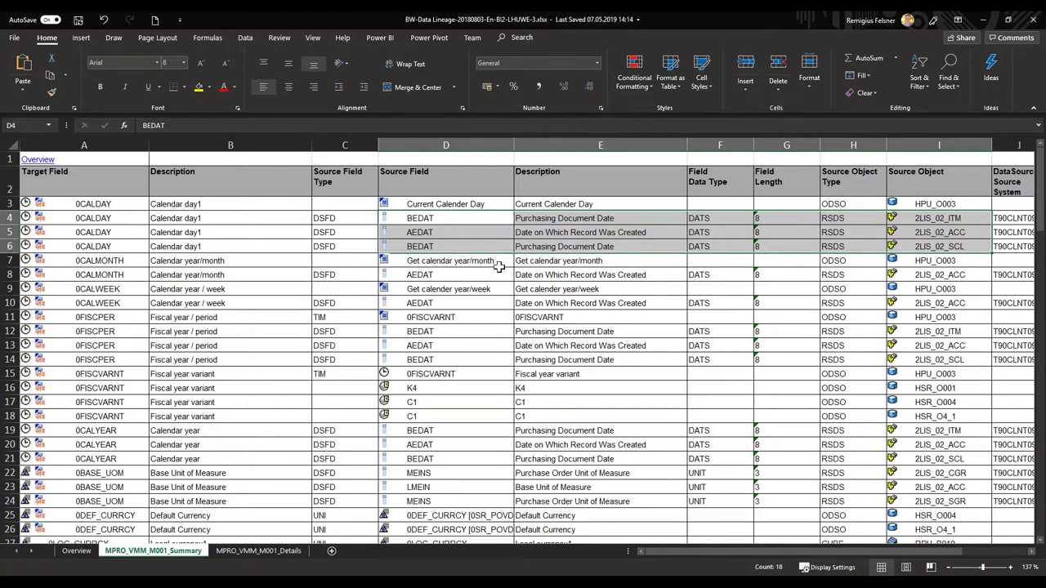
click(419, 389)
scroll(419, 431, down, 6)
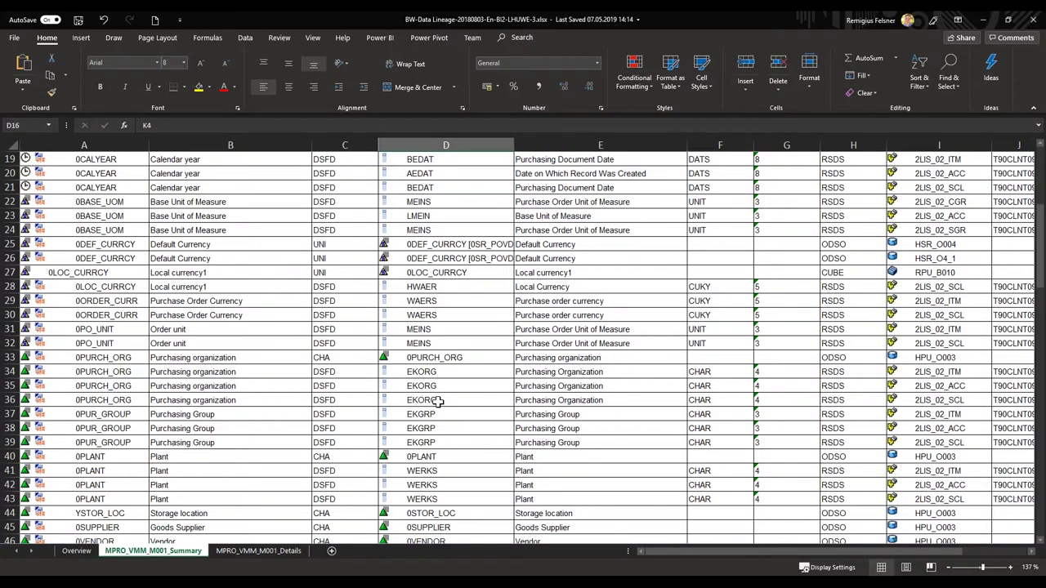
scroll(438, 402, down, 8)
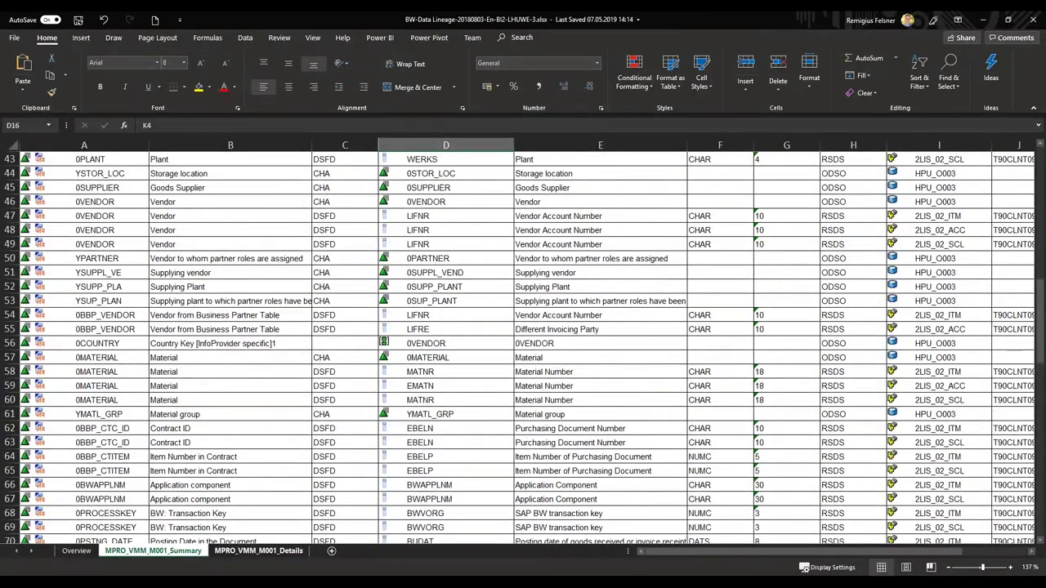
On the MPRO_VMM_M001_Details sheet, trace the 0CALDAY rows through their second-, third- and fourth-level source objects
click(258, 550)
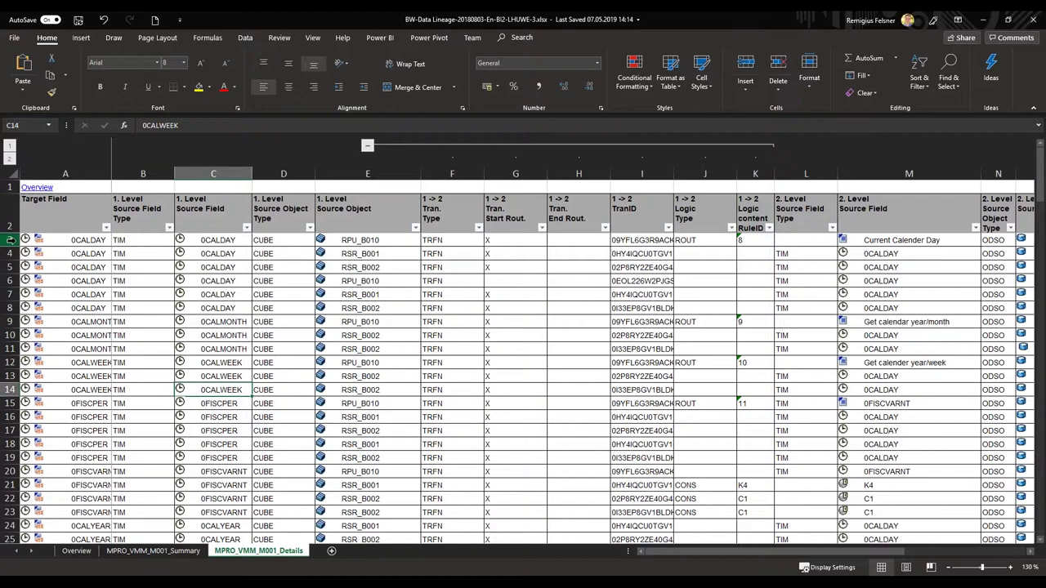
drag(12, 240, 12, 308)
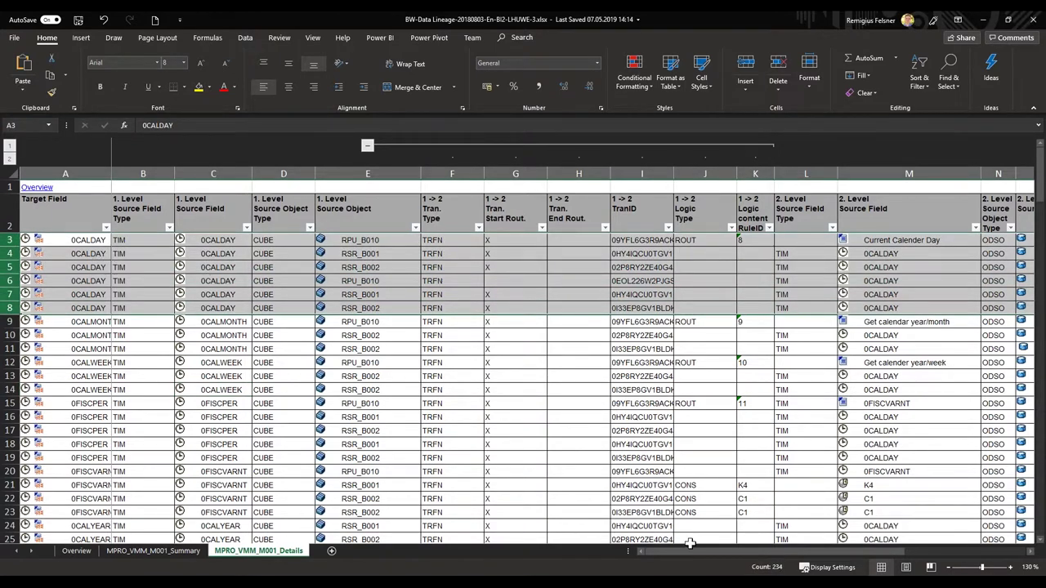
drag(692, 557, 735, 557)
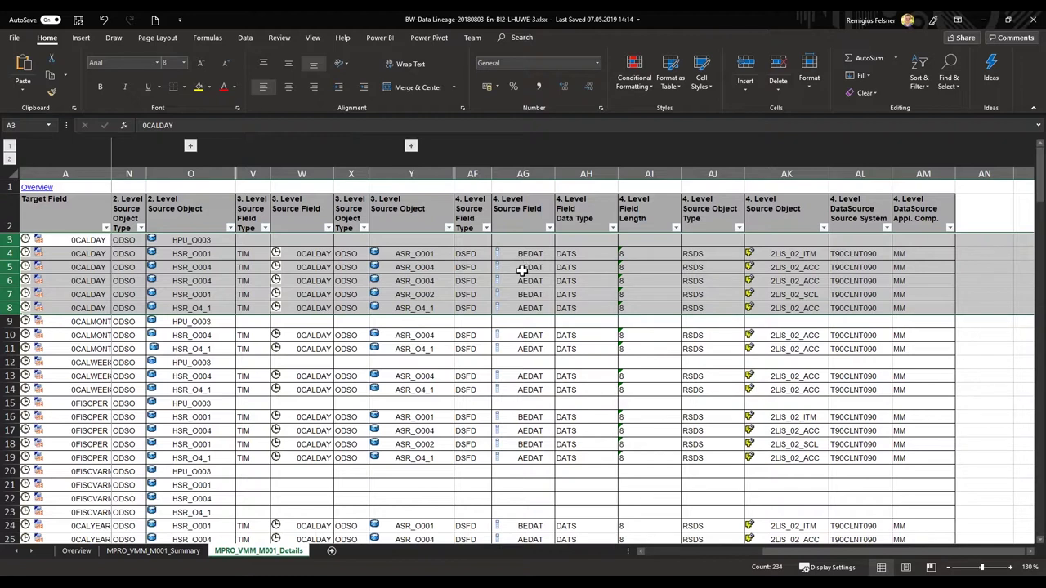
drag(403, 252, 406, 308)
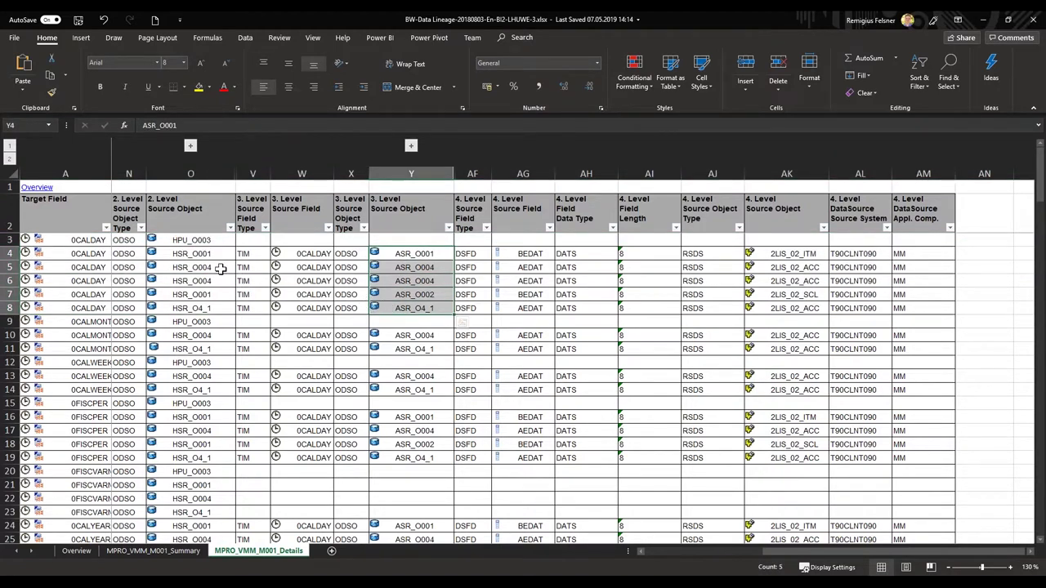
drag(211, 256, 201, 308)
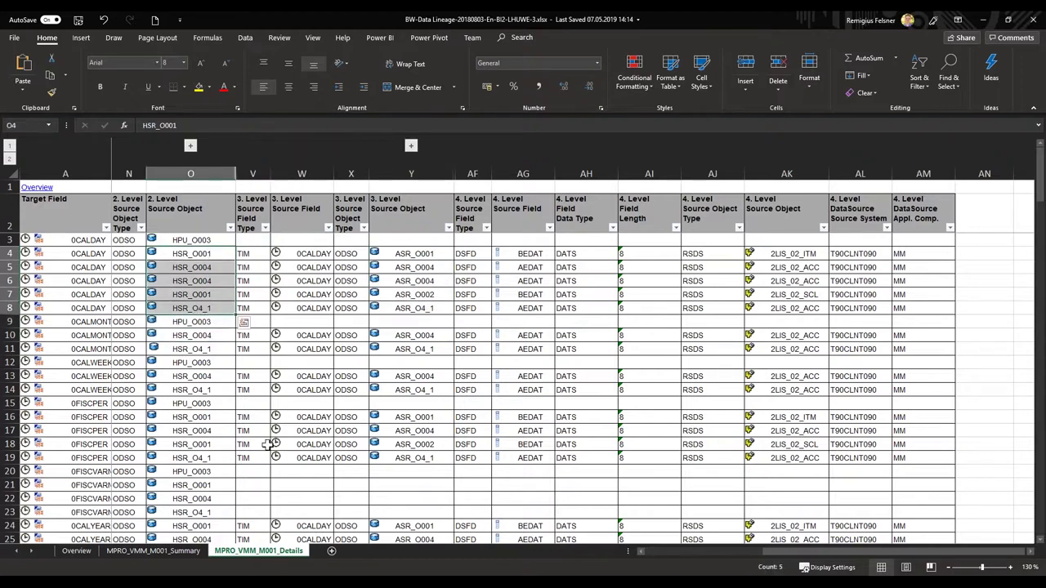
Examine the transformation, second-level and third-level source columns in the lineage details, including the 0FISCPER row sourced from HSR_O001 and ASR_O001
drag(790, 558, 749, 558)
drag(766, 173, 805, 173)
click(756, 255)
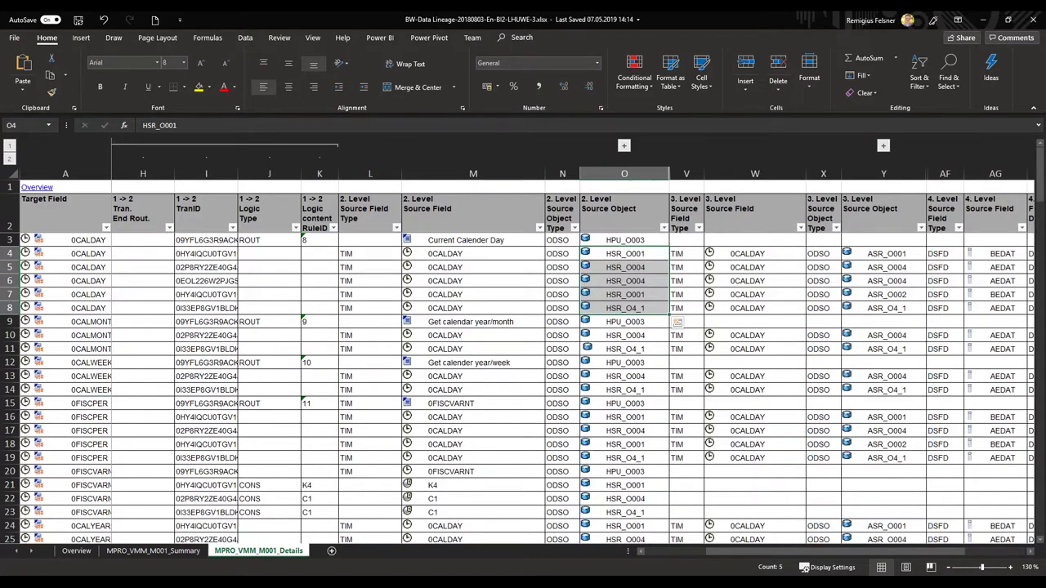
scroll(748, 377, down, 3)
click(758, 297)
key(Right)
key(Right)
click(777, 299)
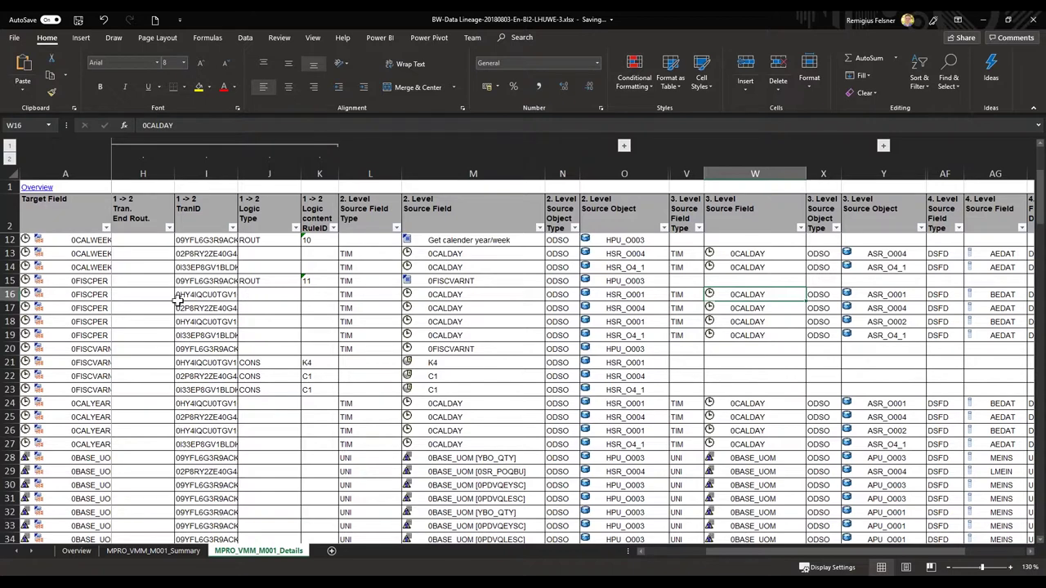
click(87, 296)
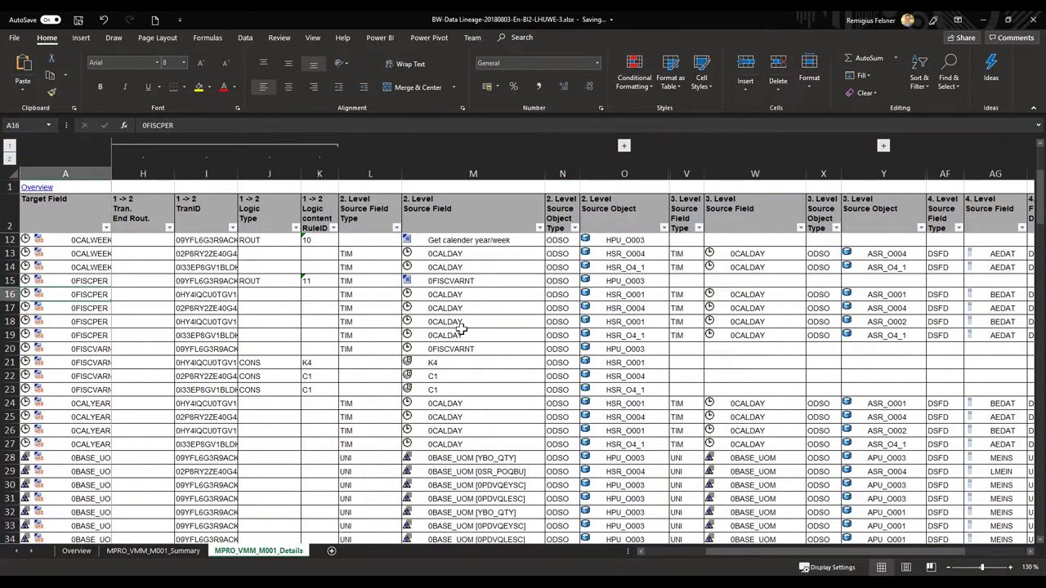
scroll(474, 345, up, 2)
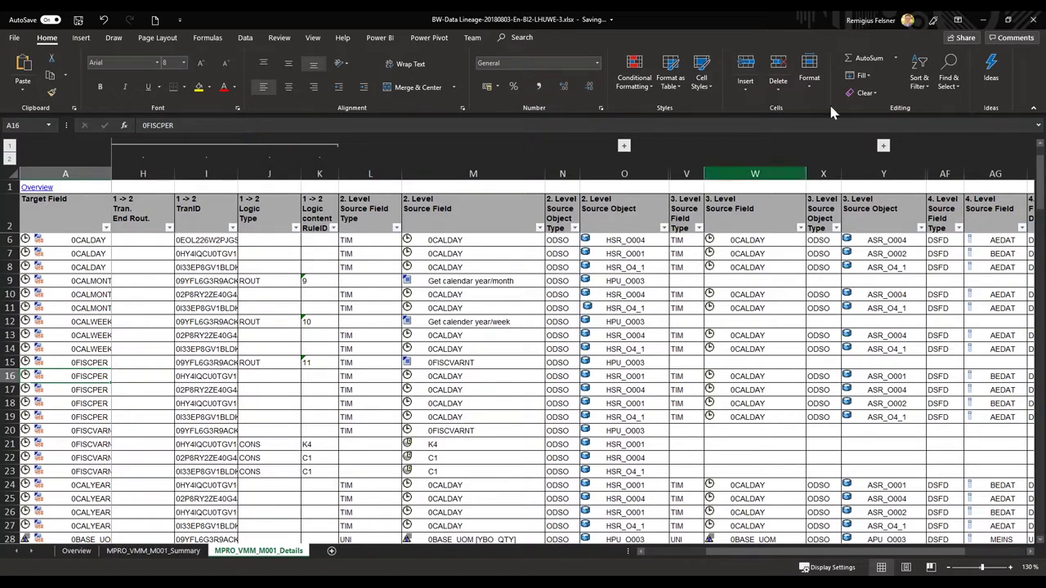
scroll(102, 328, up, 1)
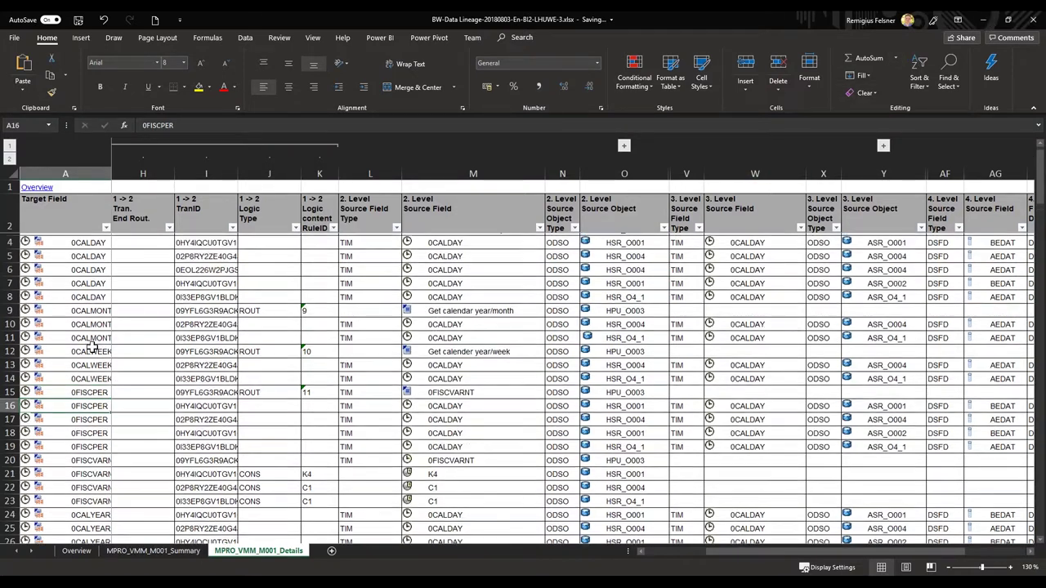